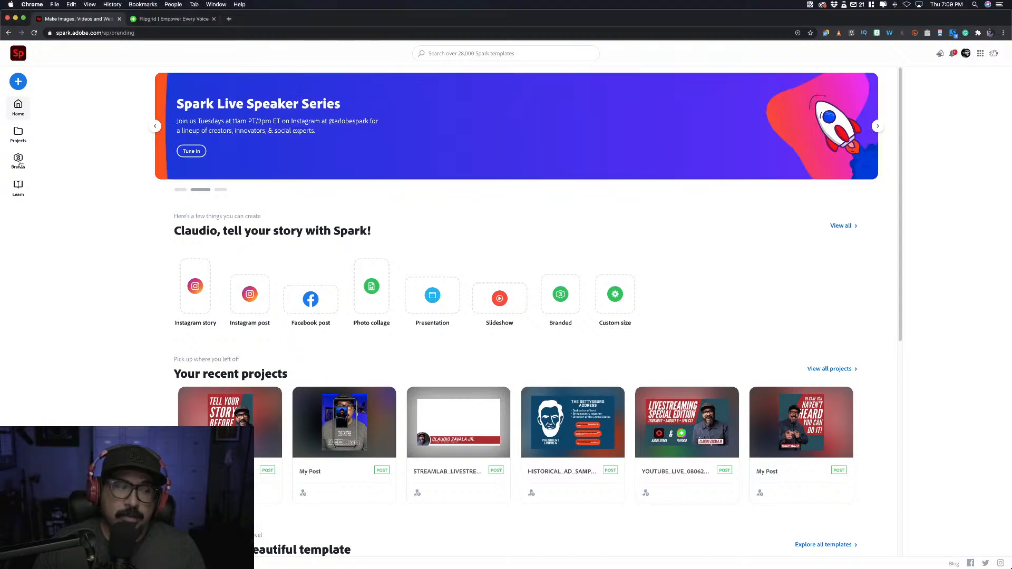
# Step: Look over the saved brands and return to the home page
pyautogui.click(20, 166)
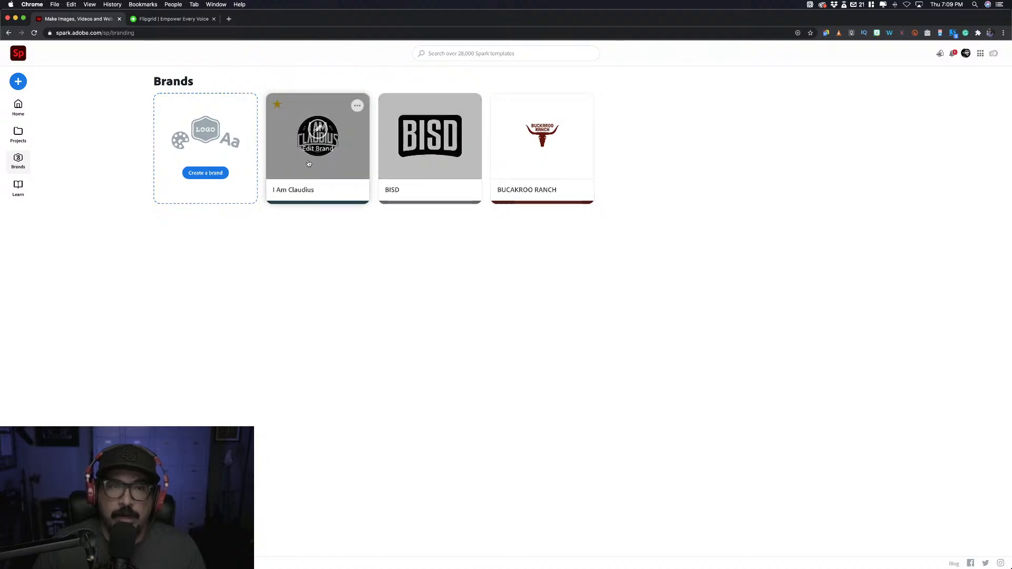
pyautogui.moveTo(565, 157)
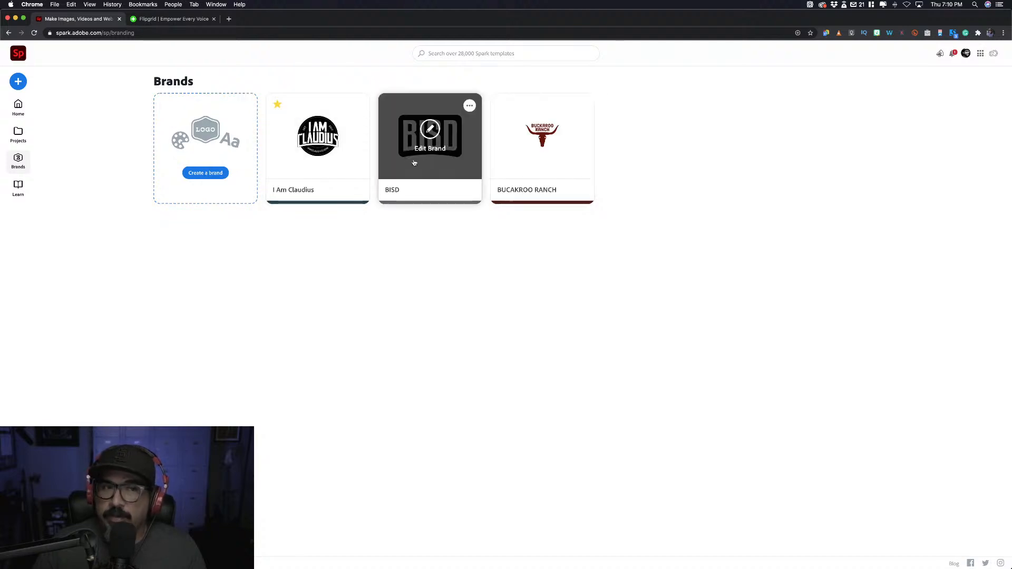
pyautogui.click(20, 118)
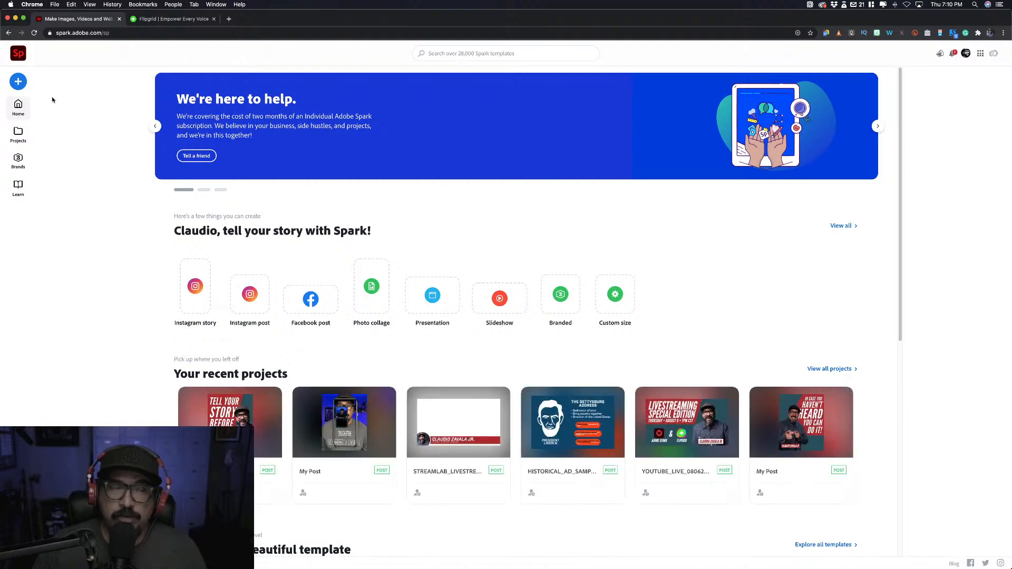
# Step: Create a blank custom-size graphic 1920 px wide and 1080 px high
pyautogui.click(17, 82)
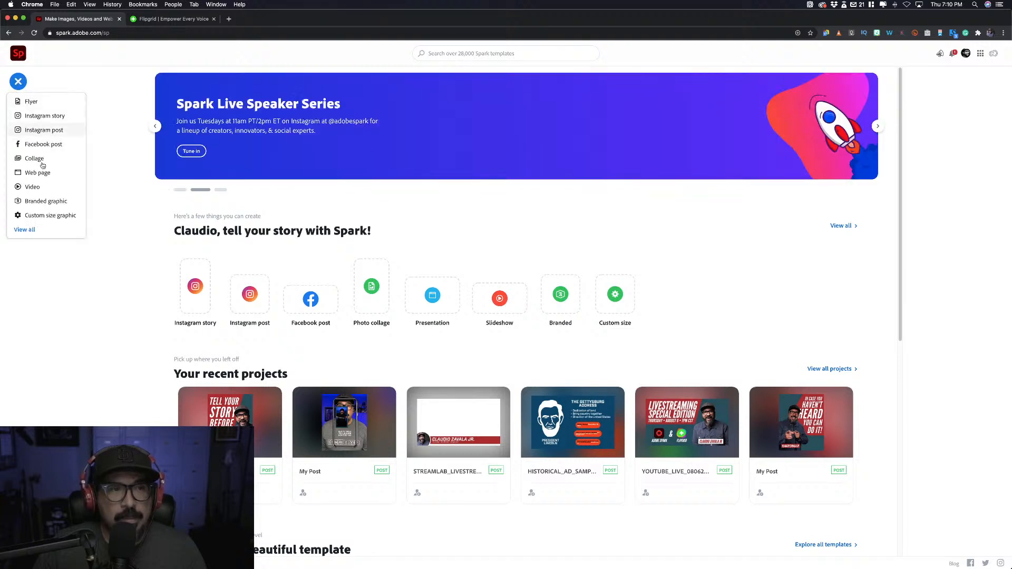
pyautogui.click(59, 217)
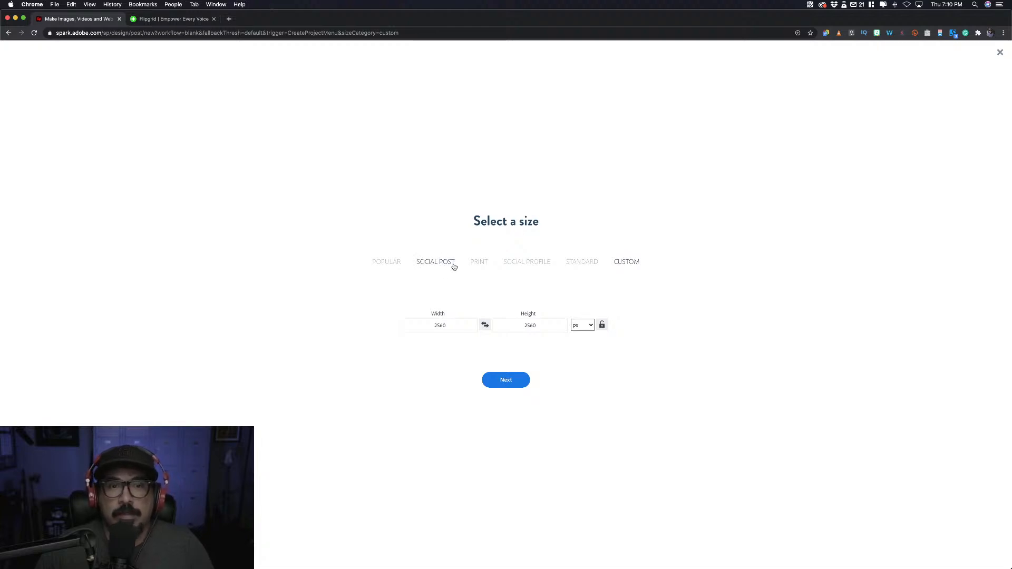
pyautogui.doubleClick(450, 321)
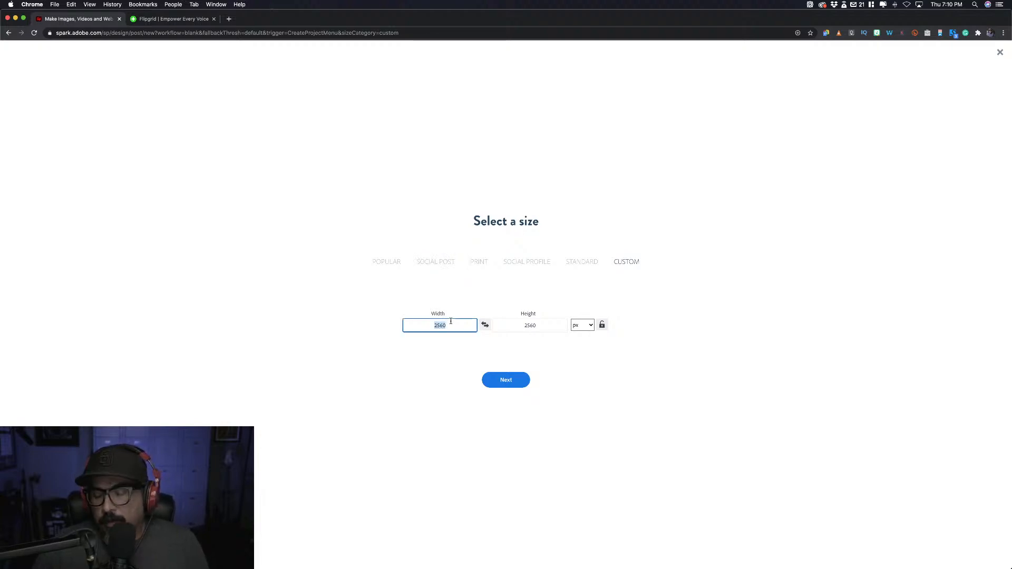
pyautogui.write('1920')
pyautogui.press('Tab')
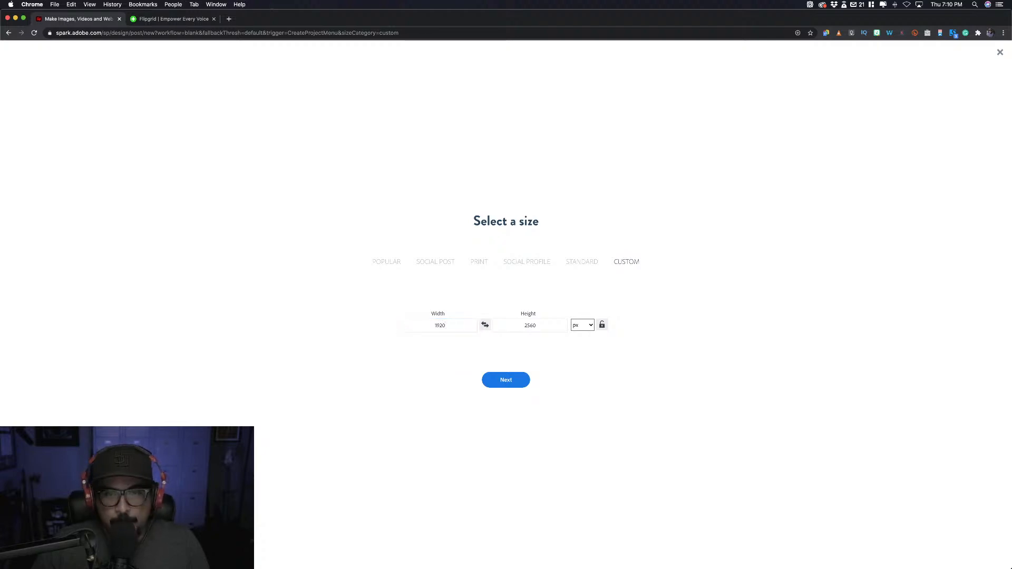
pyautogui.press('Tab')
pyautogui.write('1080')
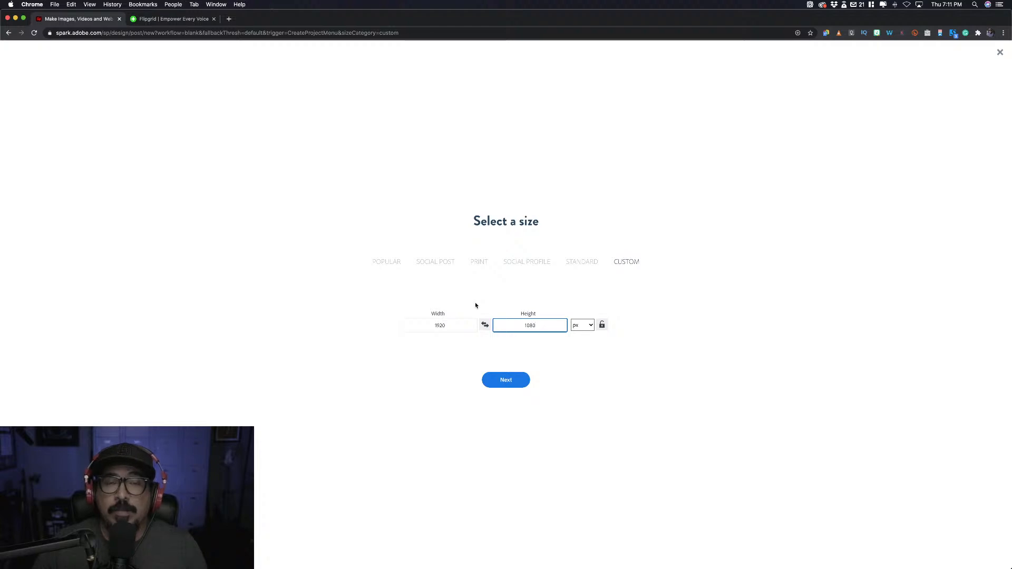
pyautogui.click(506, 381)
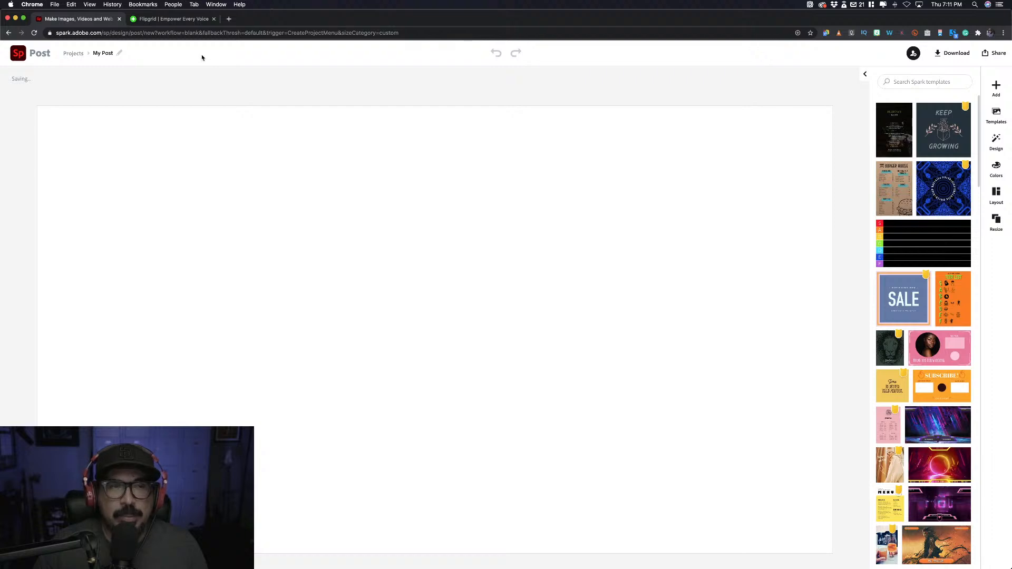
# Step: Rename the project as LOWER_THIRD_FLIPGRID
pyautogui.click(106, 52)
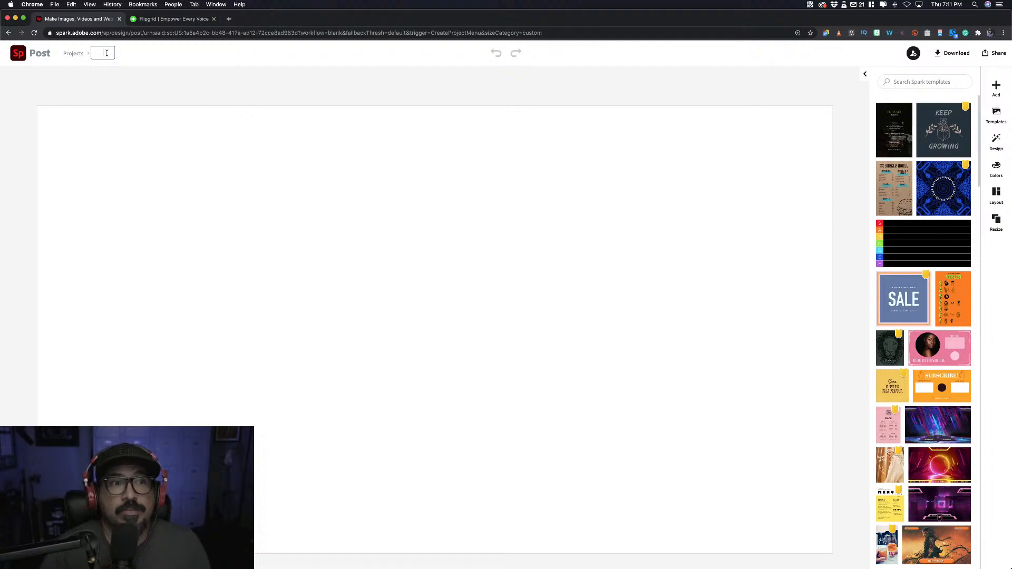
pyautogui.write('LOWER')
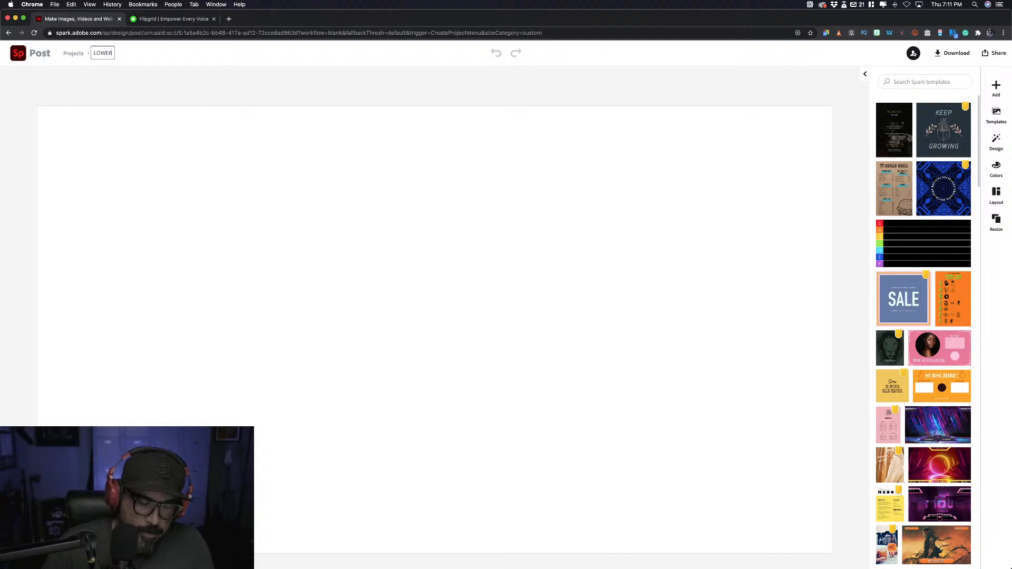
pyautogui.write('_THIRD_F')
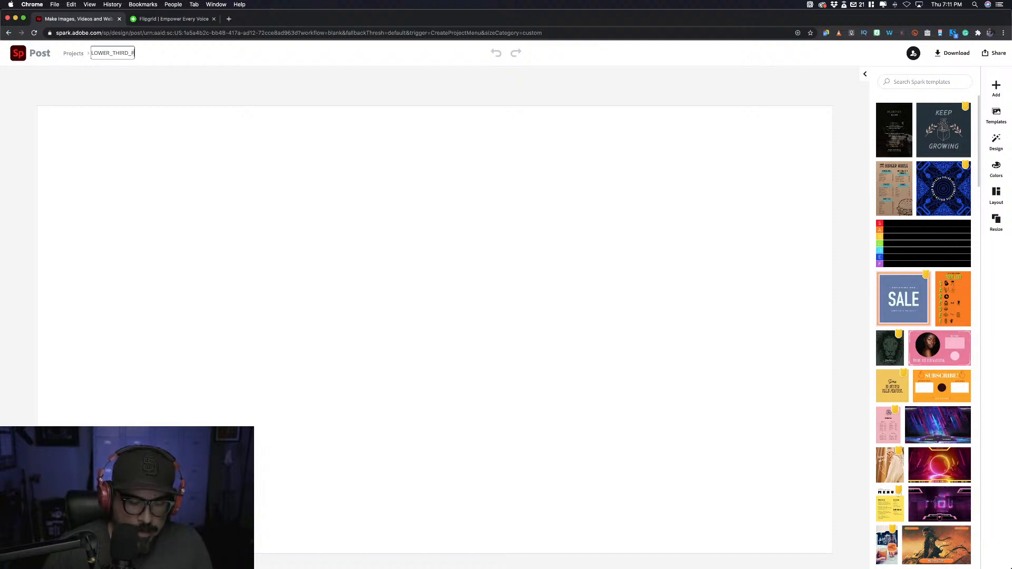
pyautogui.write('LIPGRD')
pyautogui.press('BackSpace')
pyautogui.press('BackSpace')
pyautogui.press('BackSpace')
pyautogui.write('RID')
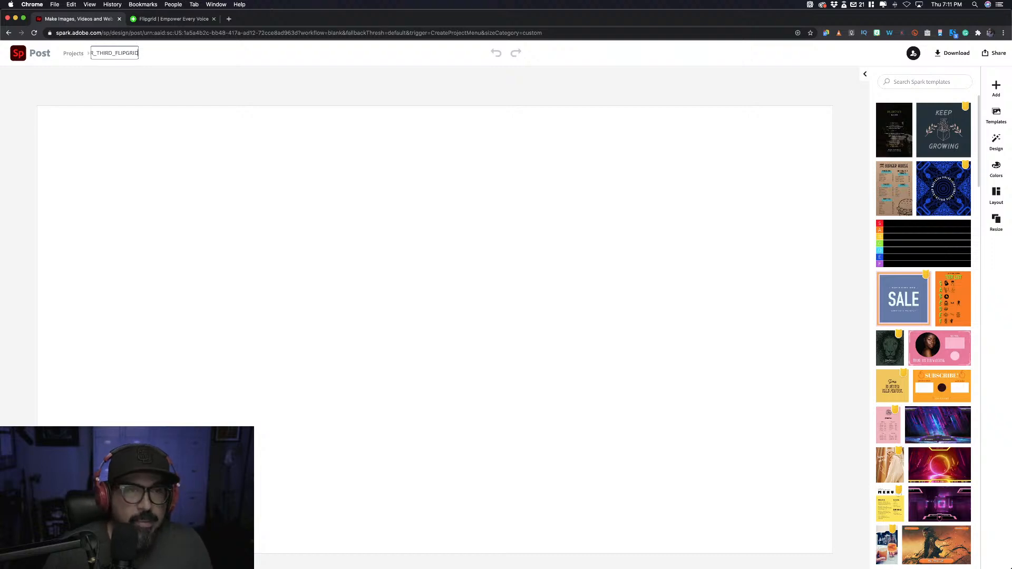
pyautogui.press('Return')
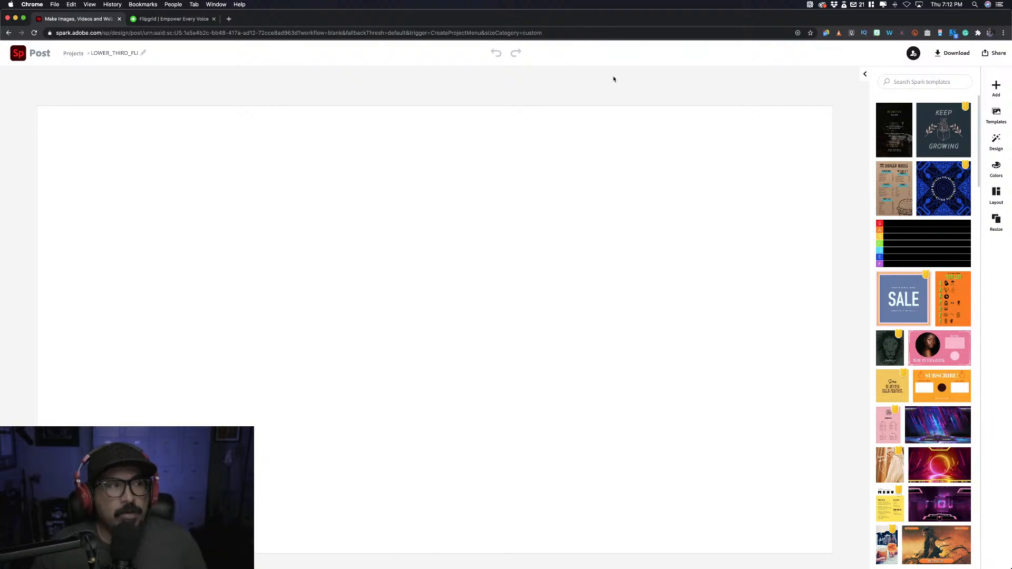
# Step: Find a solid wide rectangle icon by searching for "rectangle", add it to the canvas and make it flatter
pyautogui.click(996, 86)
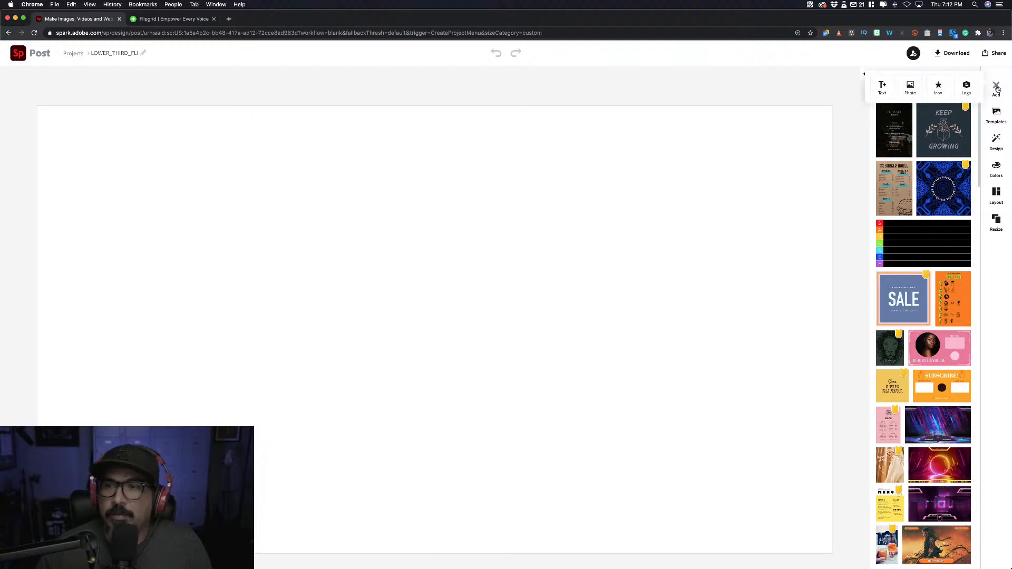
pyautogui.click(939, 86)
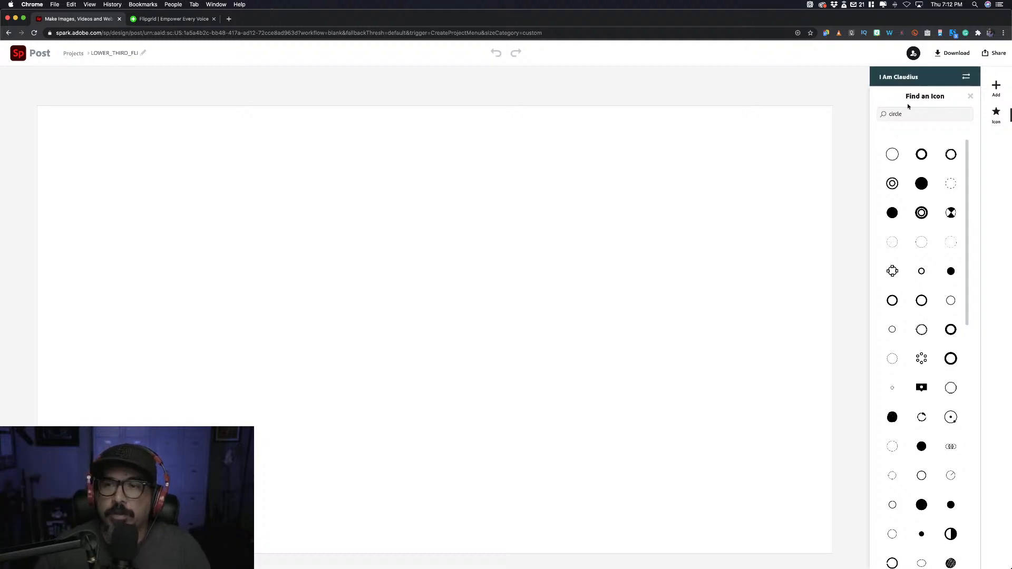
pyautogui.moveTo(908, 114); pyautogui.dragTo(858, 115)
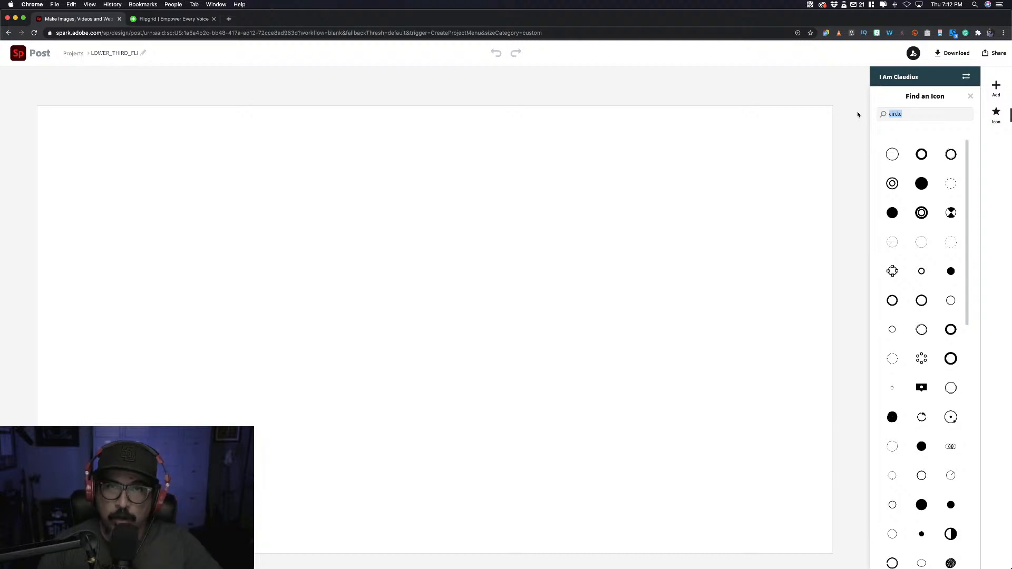
pyautogui.write('ra')
pyautogui.press('BackSpace')
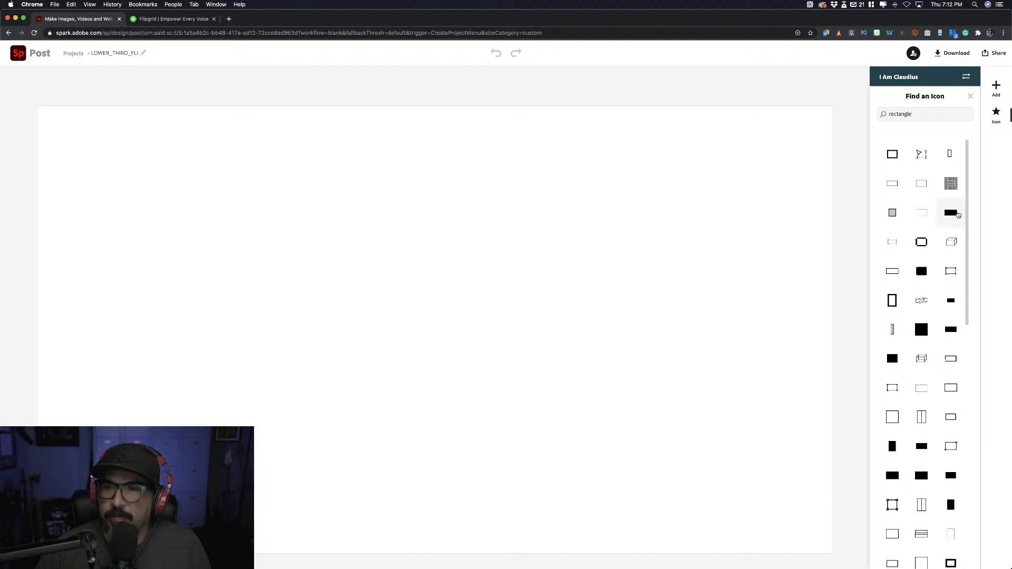
pyautogui.click(958, 215)
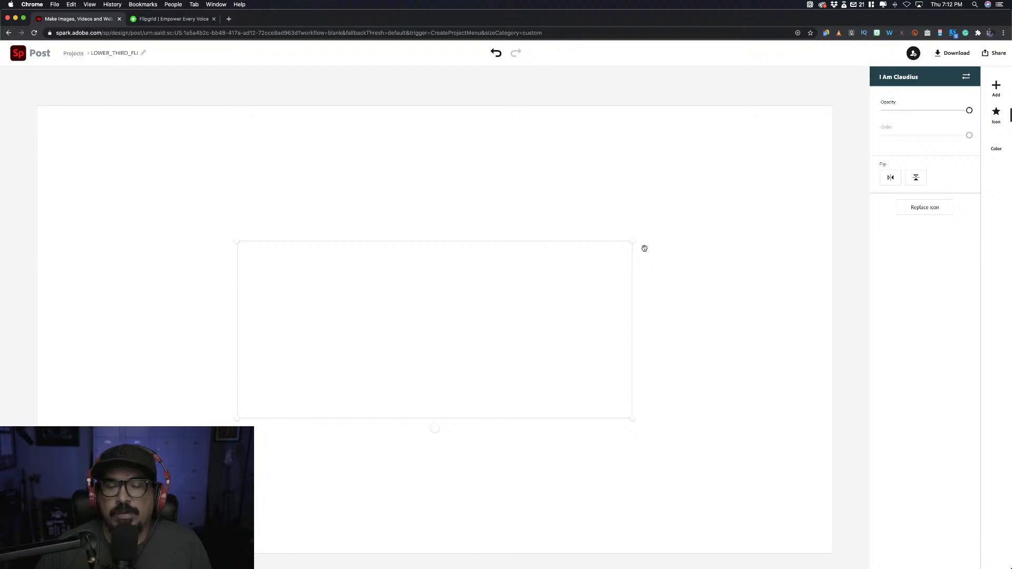
pyautogui.moveTo(629, 249); pyautogui.dragTo(597, 298)
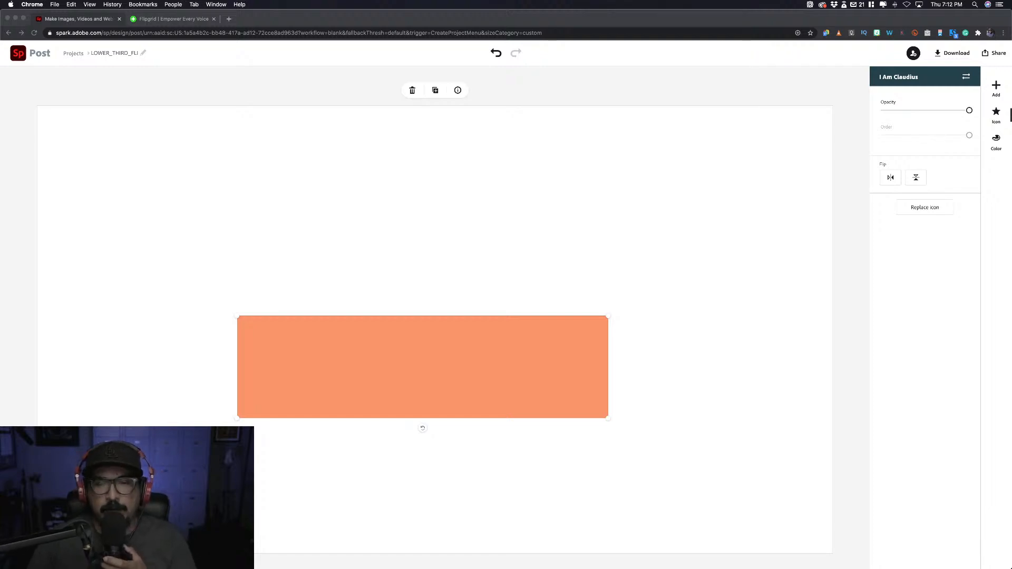
pyautogui.click(452, 298)
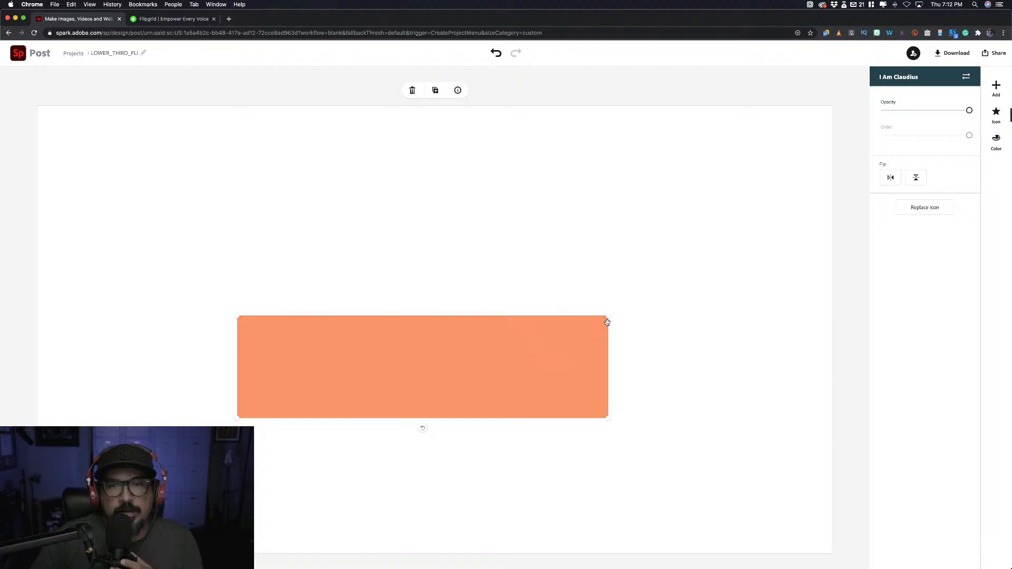
# Step: Try bright green and lime green on the rectangle and settle on dark green from the full colour palette
pyautogui.click(995, 142)
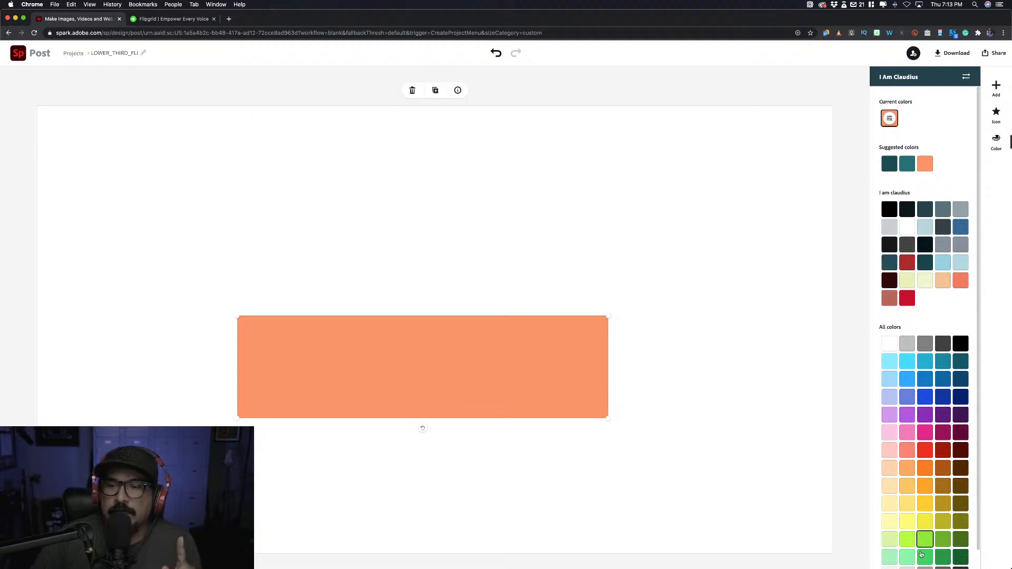
pyautogui.scroll(-2, 918, 543)
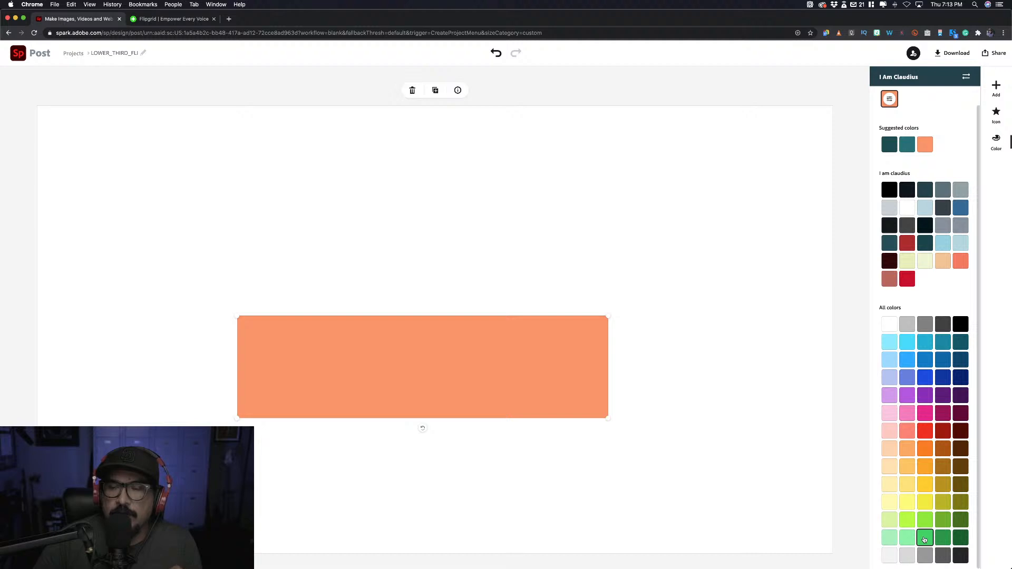
pyautogui.click(924, 539)
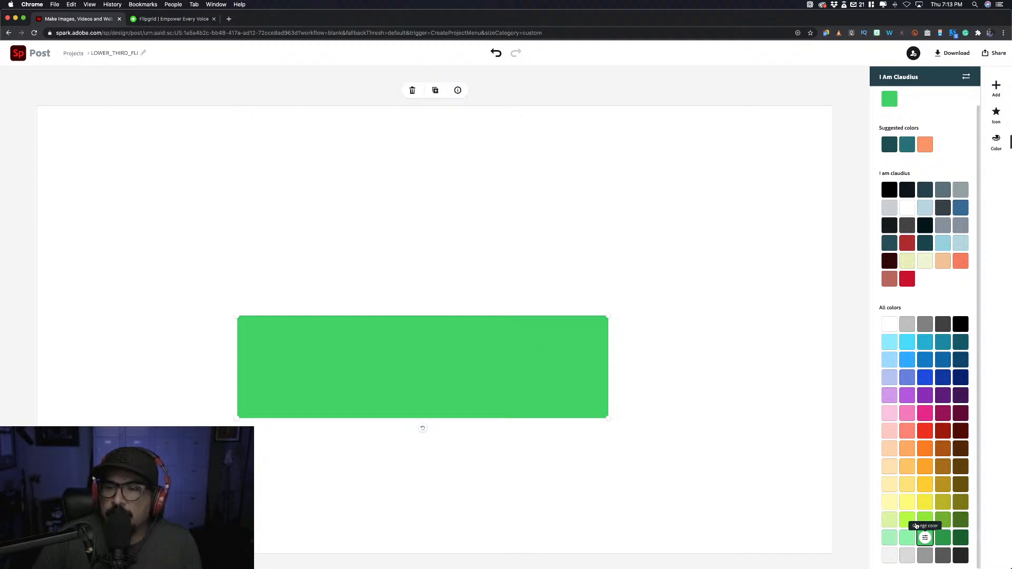
pyautogui.click(927, 519)
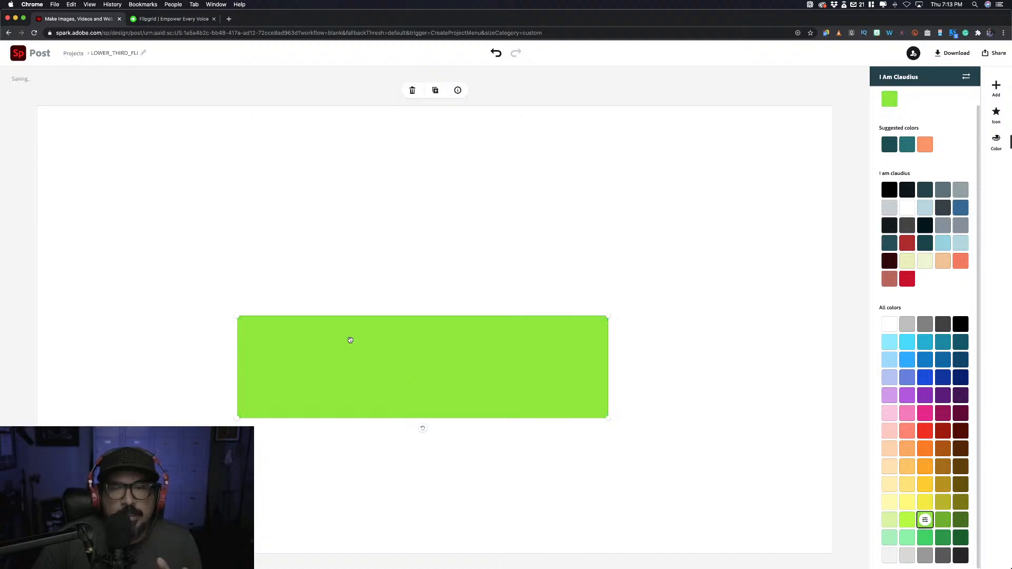
pyautogui.click(944, 543)
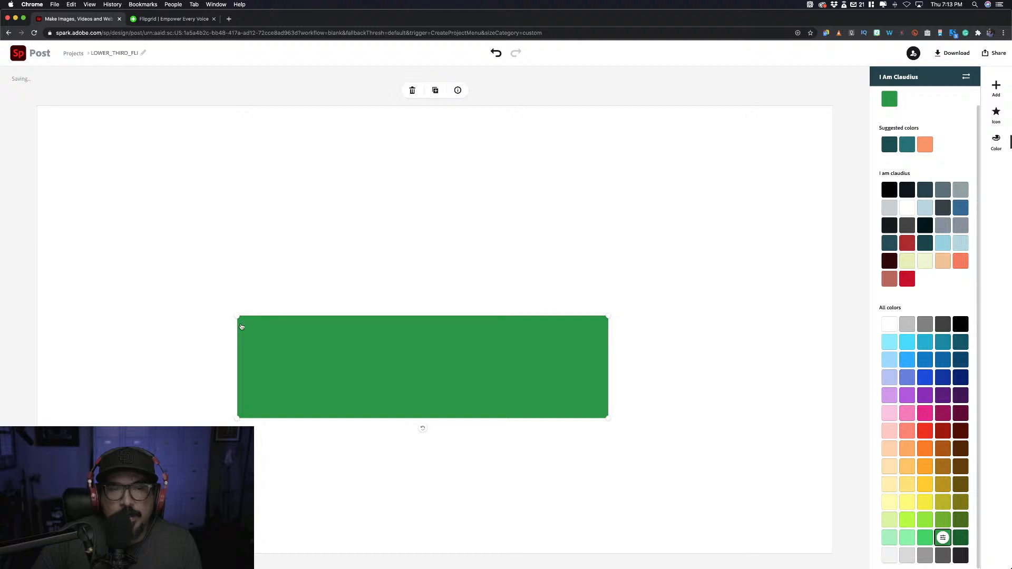
# Step: Move and enlarge the green rectangle into a band spanning the full width of the canvas's bottom edge
pyautogui.moveTo(248, 362); pyautogui.dragTo(239, 383)
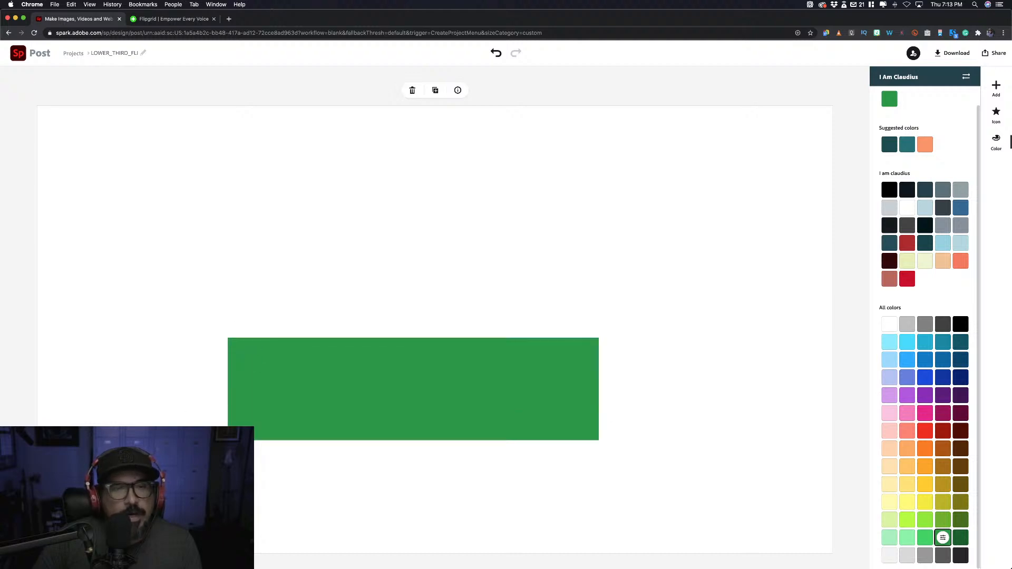
pyautogui.moveTo(414, 389); pyautogui.dragTo(350, 449)
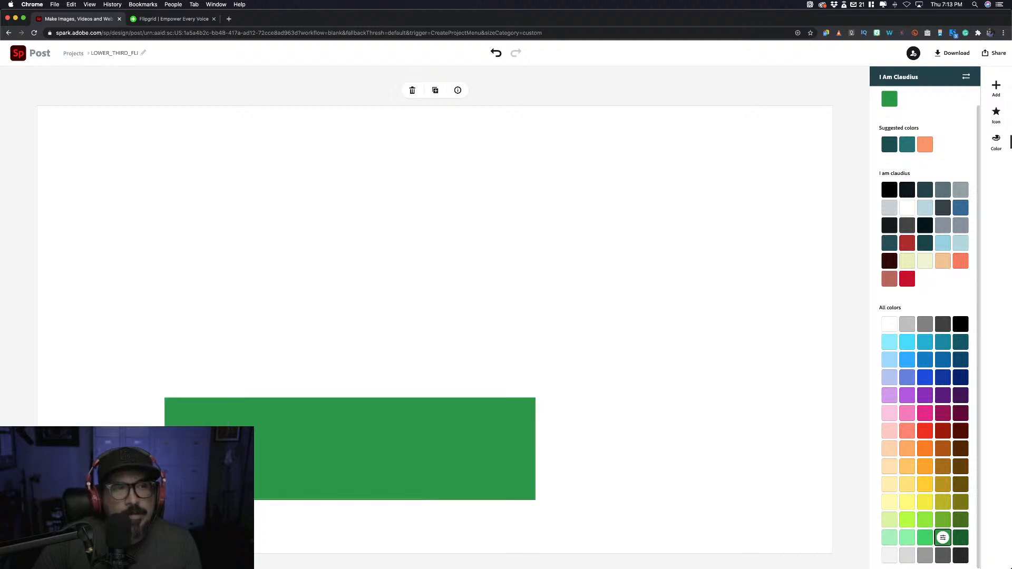
pyautogui.moveTo(350, 448); pyautogui.dragTo(178, 553)
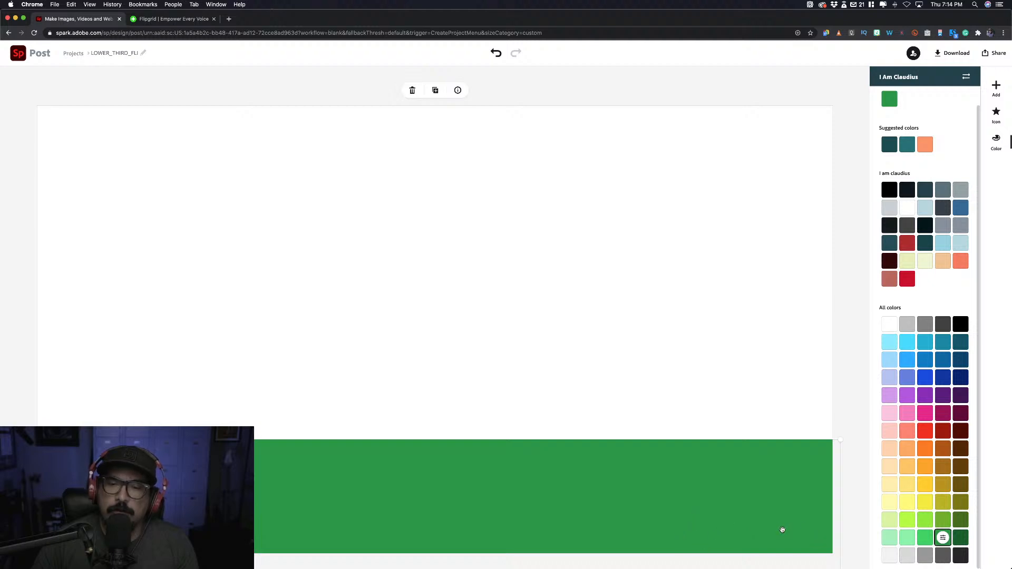
pyautogui.click(746, 391)
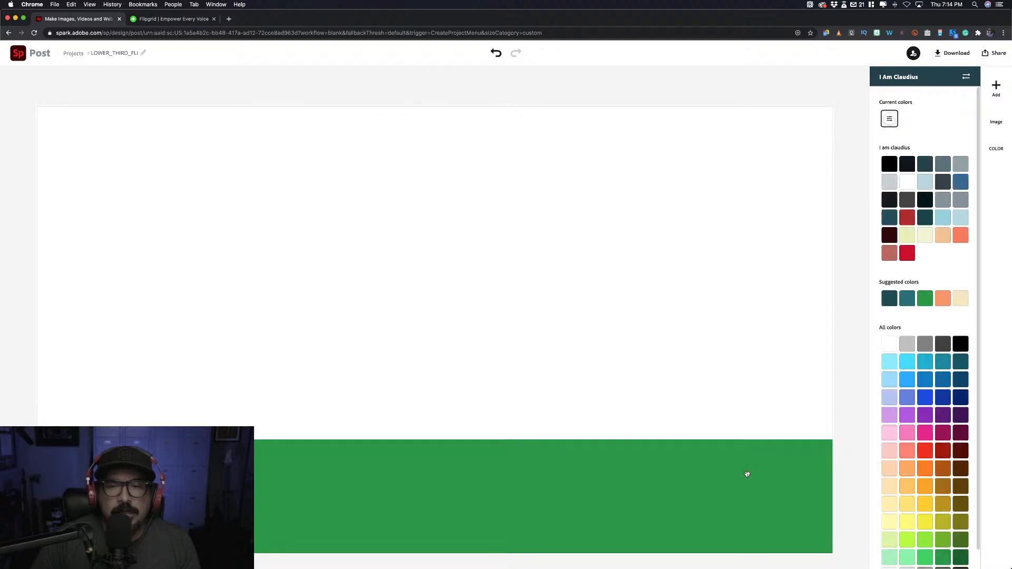
# Step: Duplicate the green band and recolour the rear rectangle olive green as a thin stripe above the front one
pyautogui.click(747, 474)
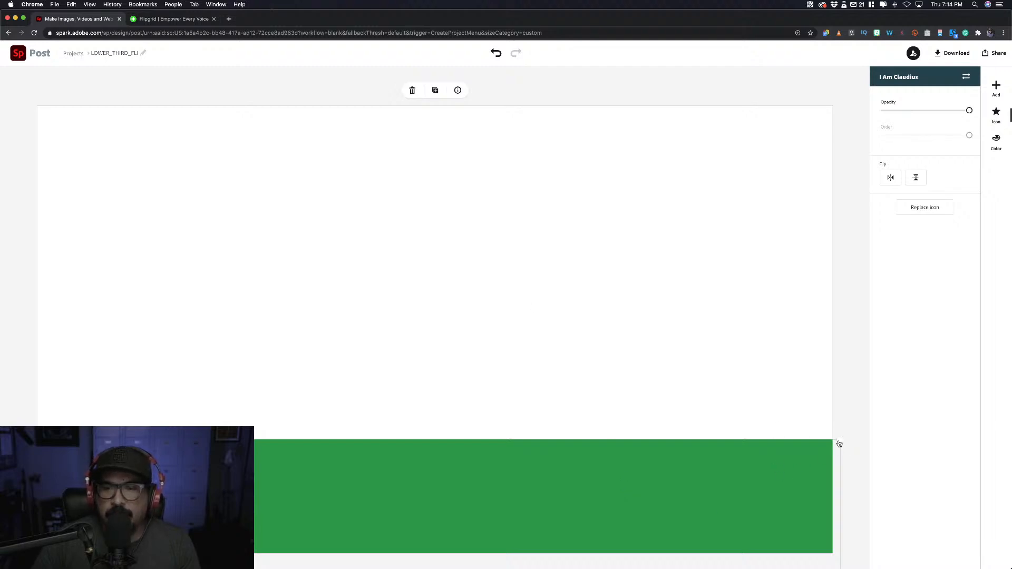
pyautogui.click(441, 96)
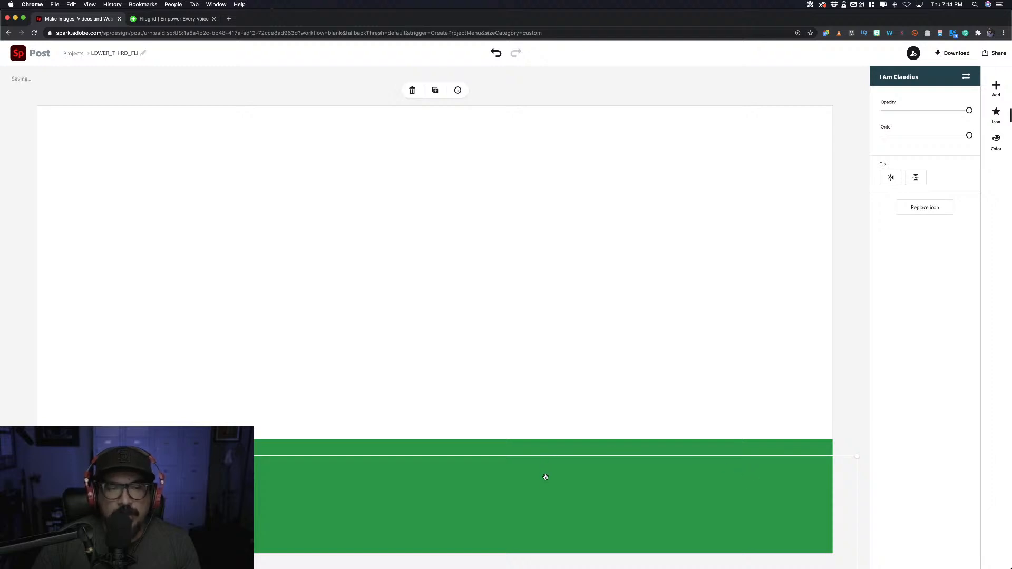
pyautogui.click(555, 444)
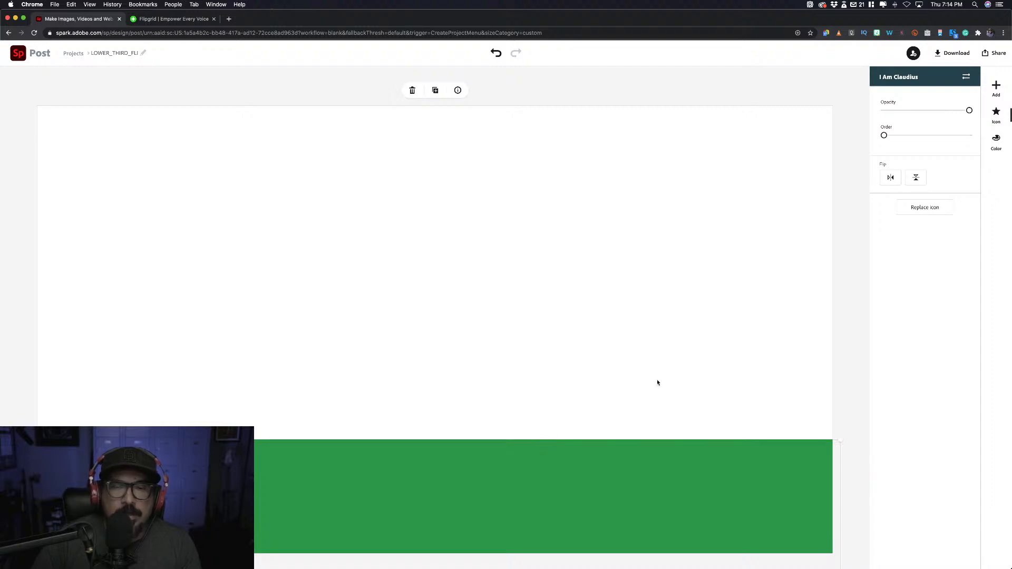
pyautogui.click(999, 142)
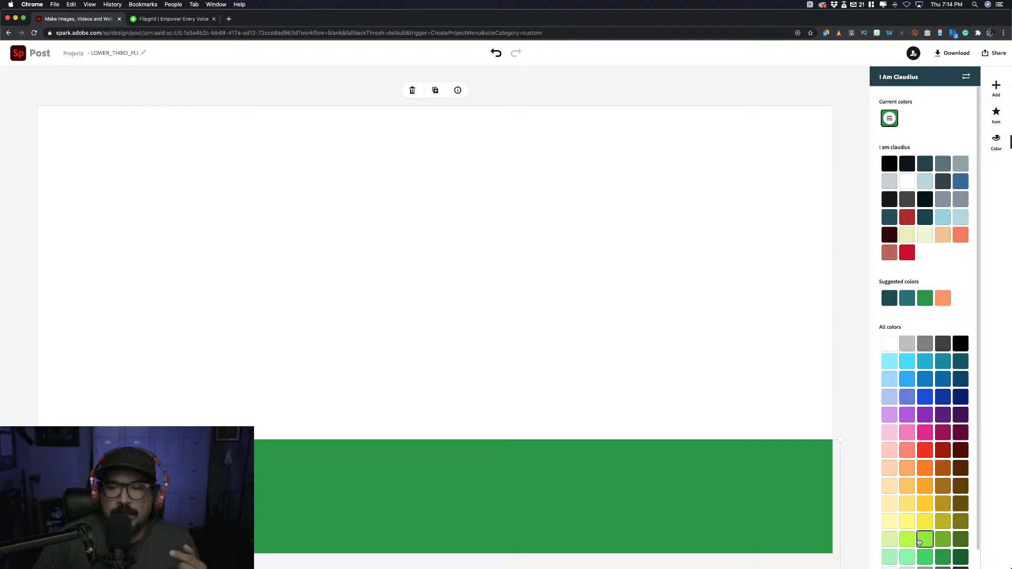
pyautogui.click(937, 538)
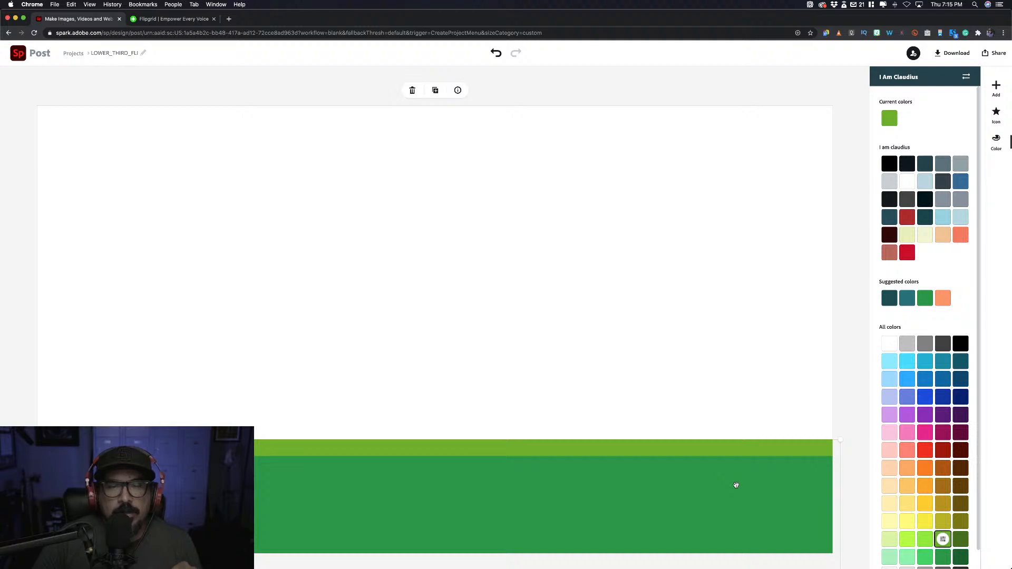
# Step: Move the front dark green band up slightly so the olive green stripe behind it becomes thinner
pyautogui.click(712, 490)
pyautogui.moveTo(710, 490); pyautogui.dragTo(712, 479)
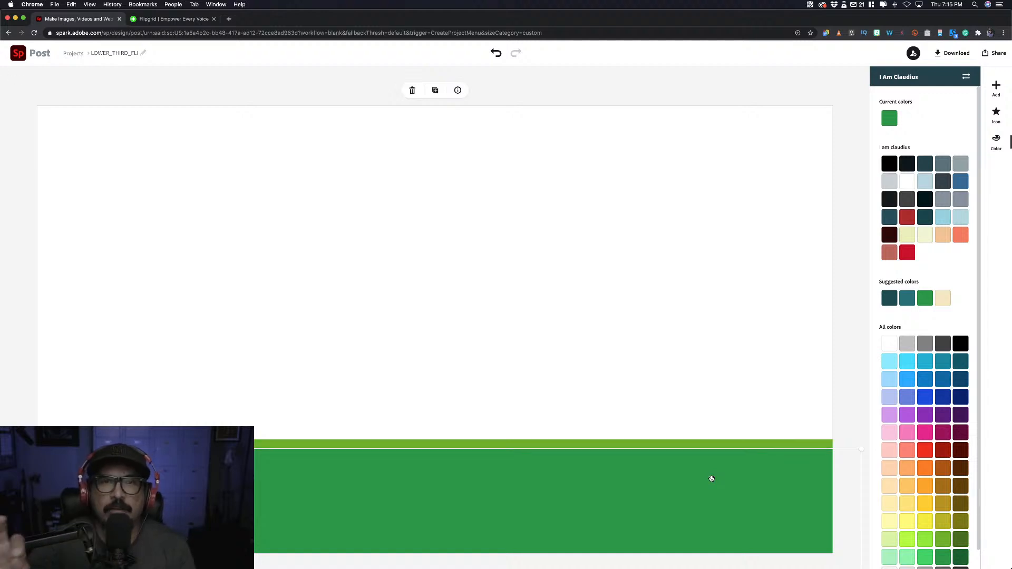
pyautogui.click(848, 285)
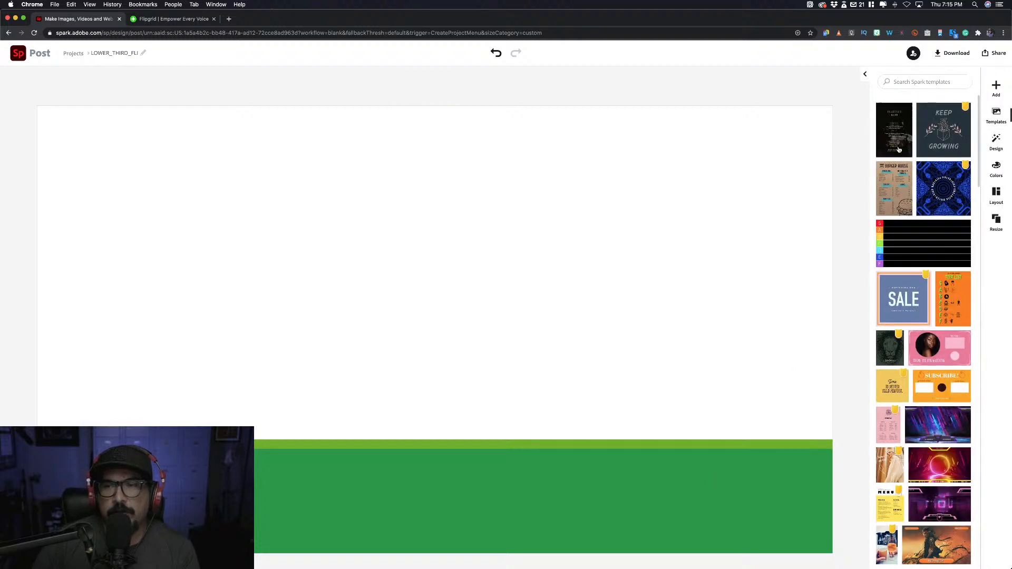
# Step: Search the icons for "circle" and add a solid filled circle to the canvas
pyautogui.click(997, 87)
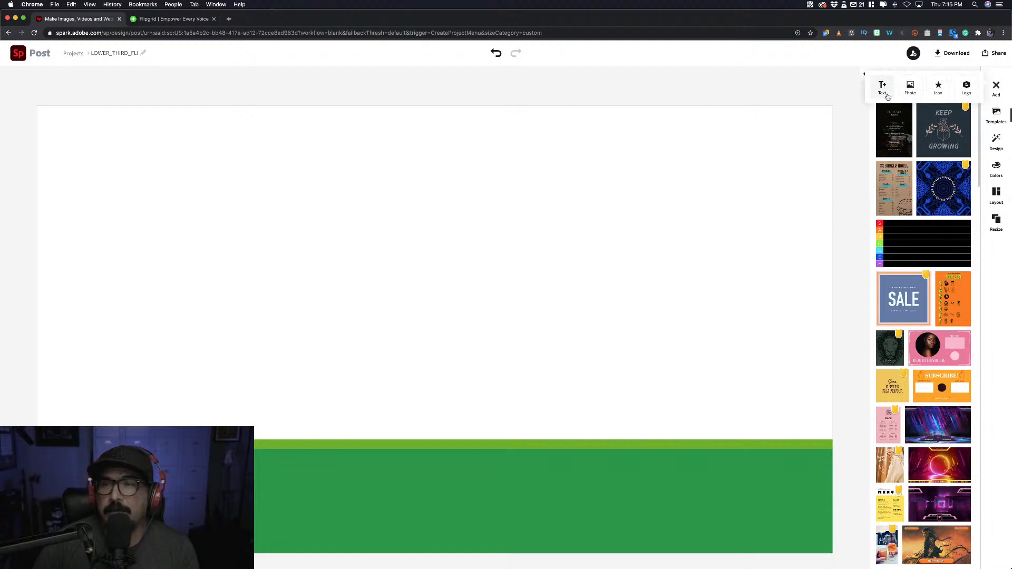
pyautogui.click(945, 95)
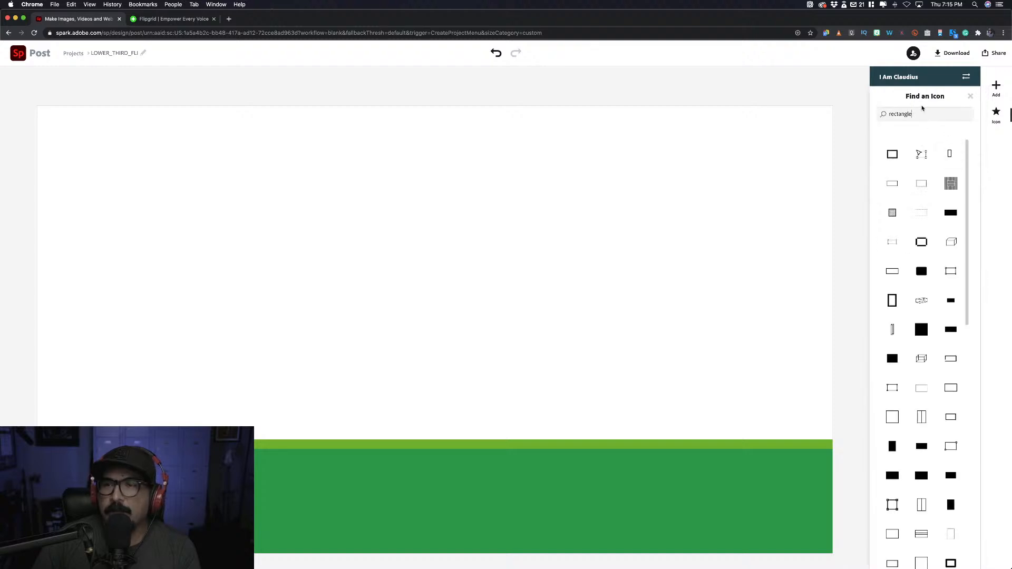
pyautogui.moveTo(914, 114); pyautogui.dragTo(887, 114)
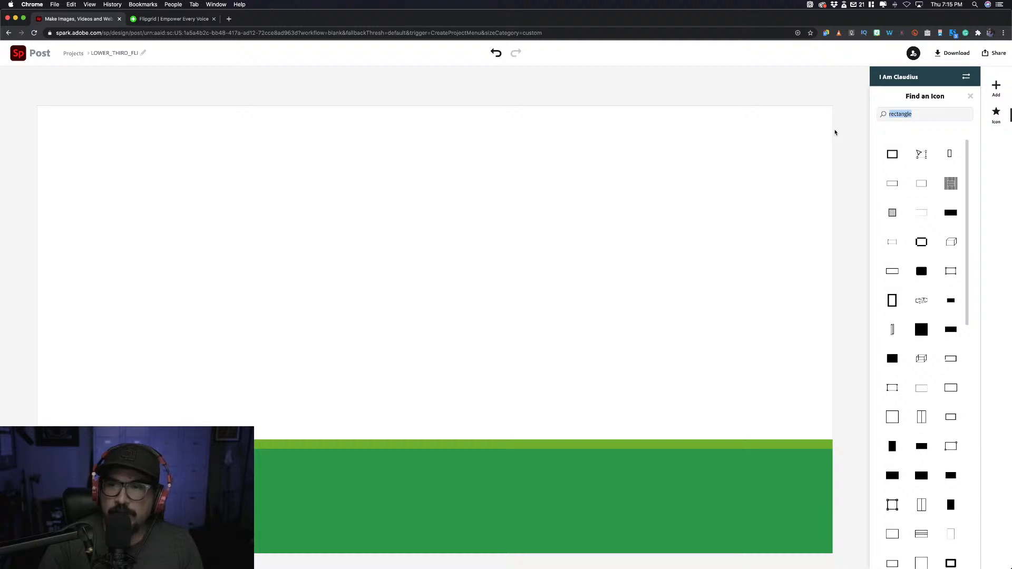
pyautogui.write('circle')
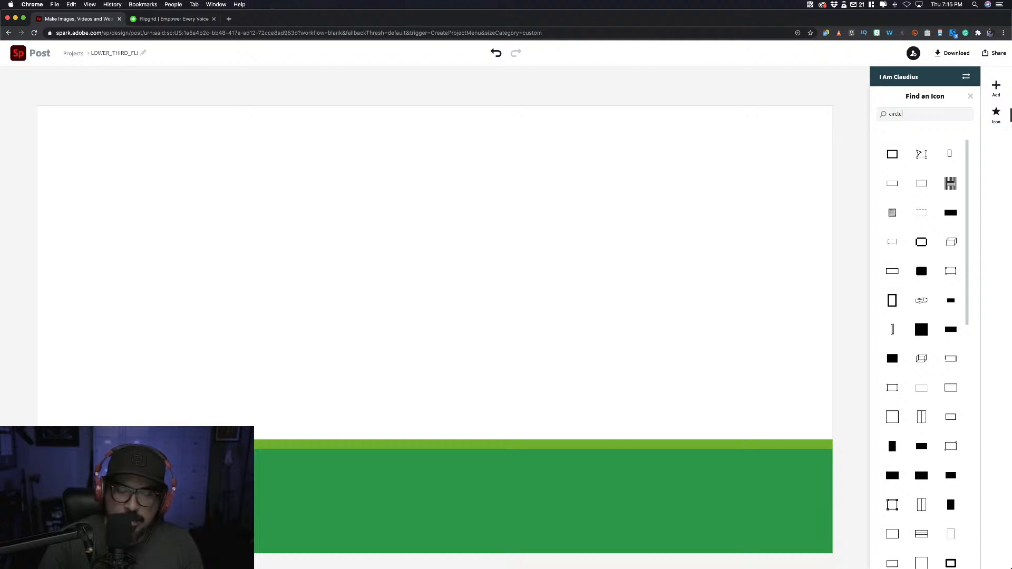
pyautogui.press('Return')
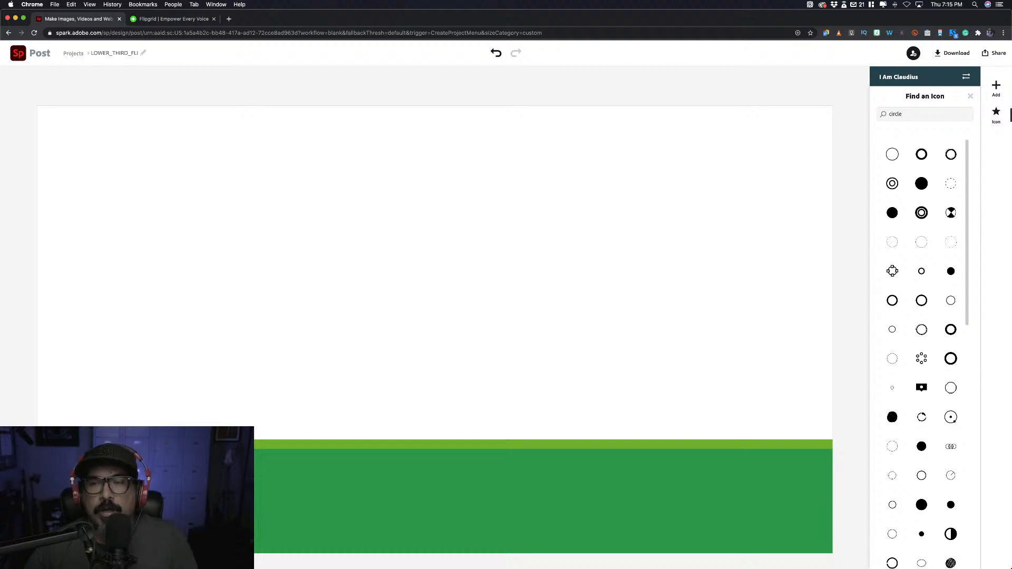
pyautogui.click(923, 188)
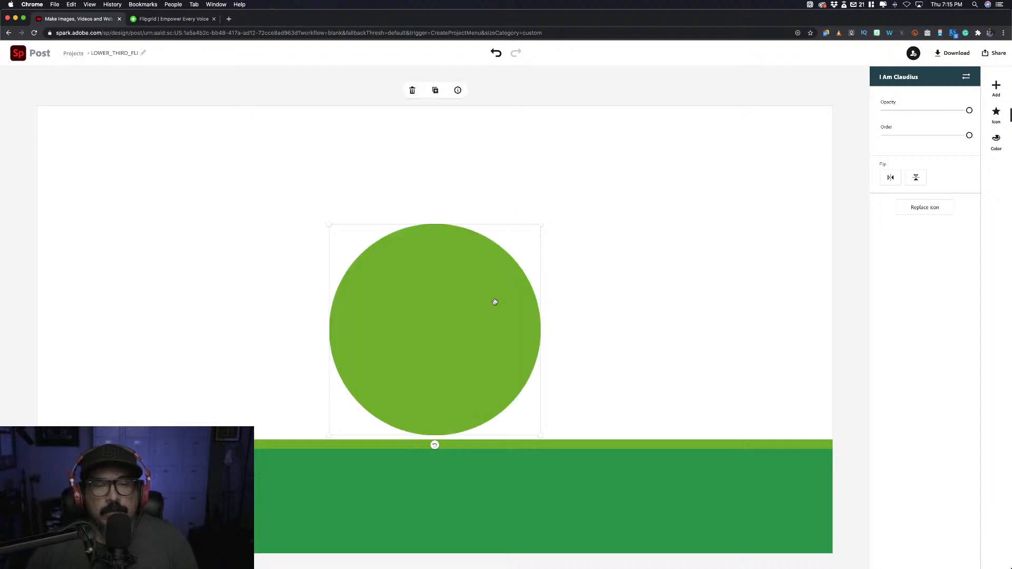
# Step: Move the olive green circle to the canvas's lower-left corner, overlapping the green bands, and undo its deletion
pyautogui.moveTo(346, 407); pyautogui.dragTo(325, 440)
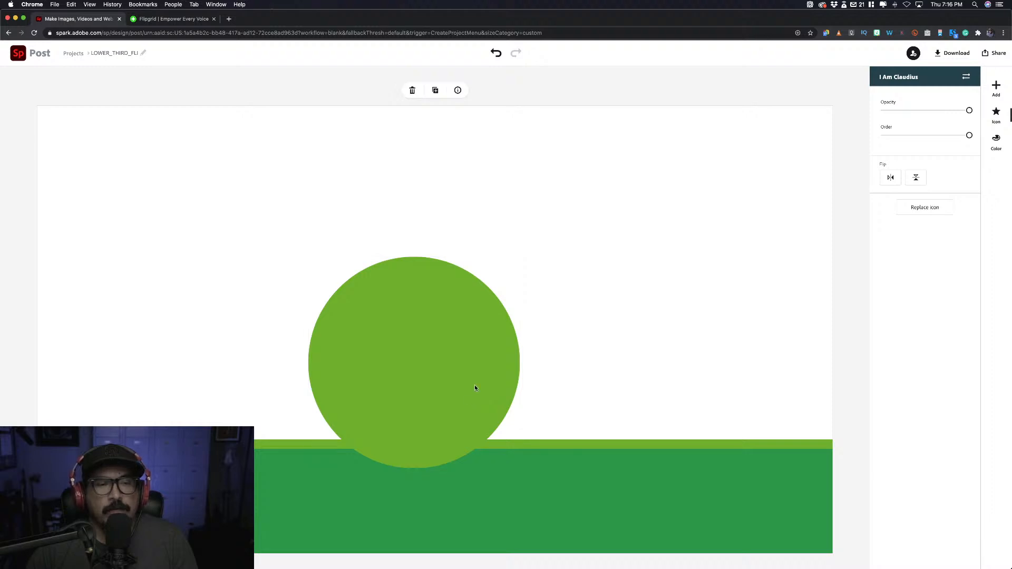
pyautogui.moveTo(420, 368); pyautogui.dragTo(341, 422)
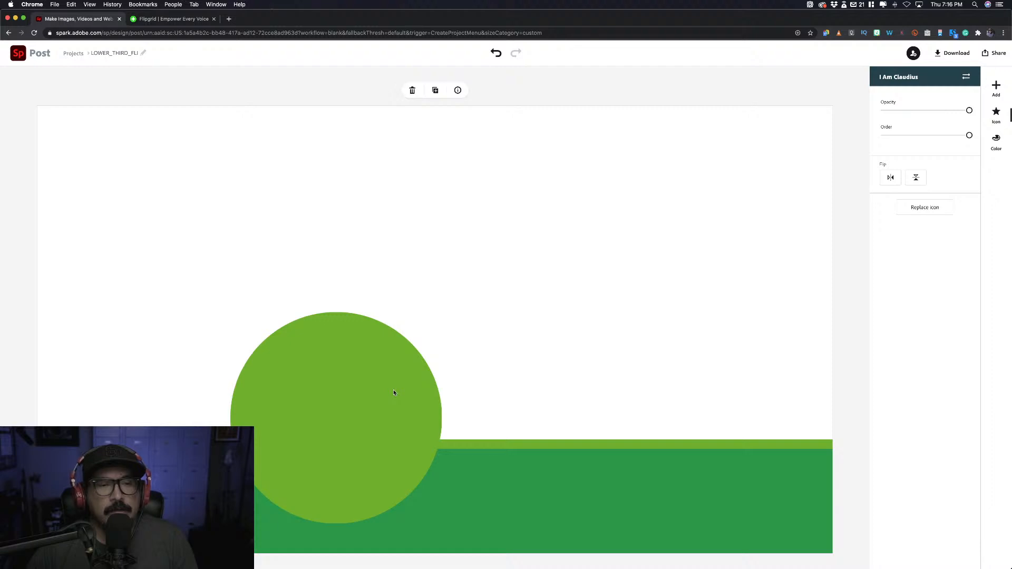
pyautogui.press('BackSpace')
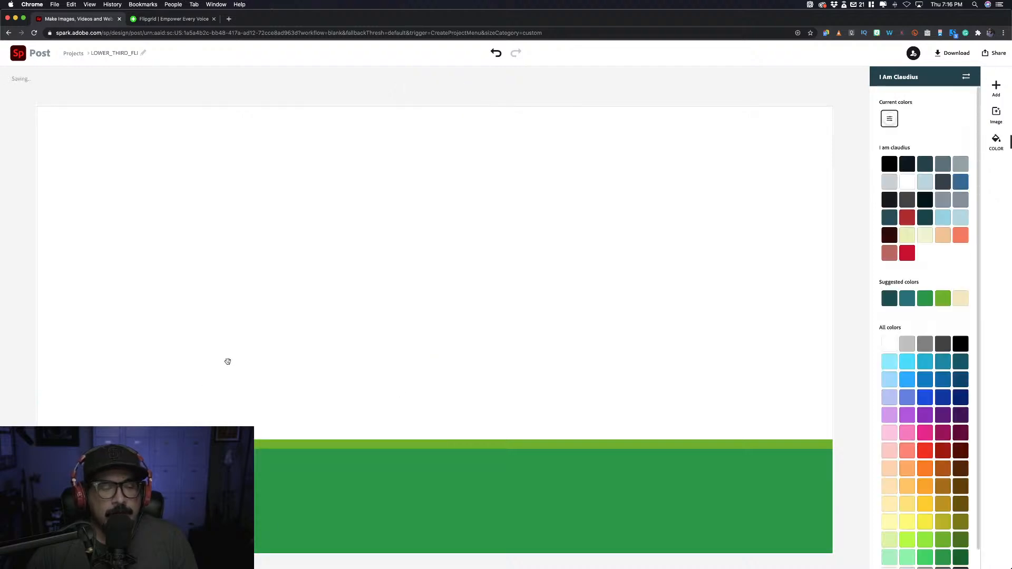
pyautogui.press('super+z')
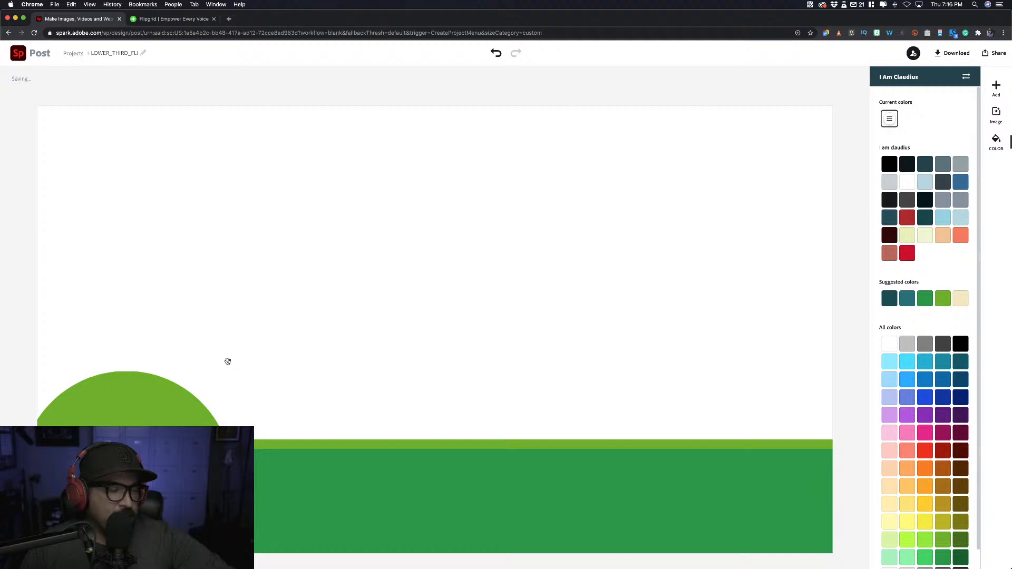
pyautogui.press('super+z')
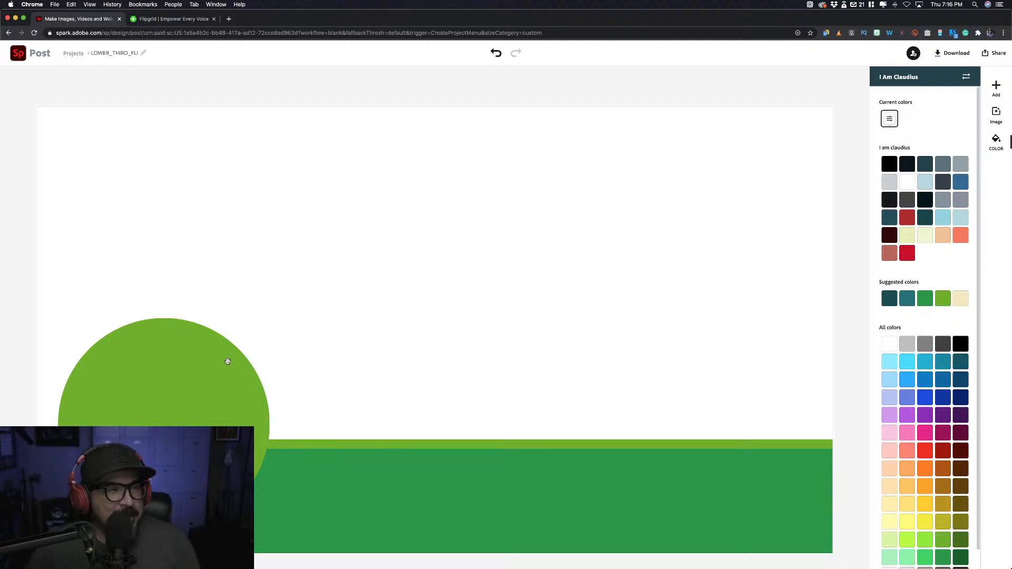
pyautogui.click(235, 370)
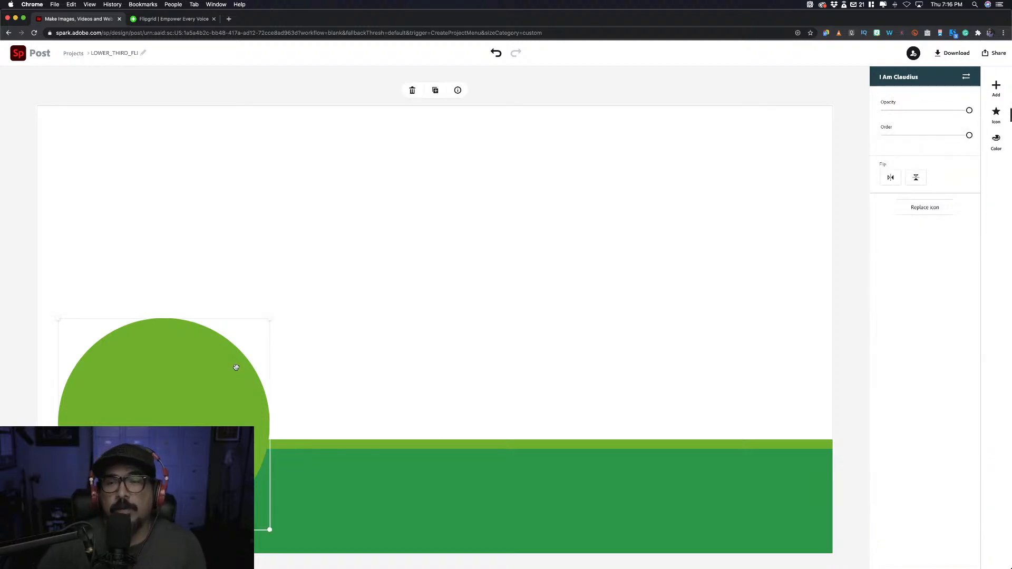
pyautogui.click(472, 172)
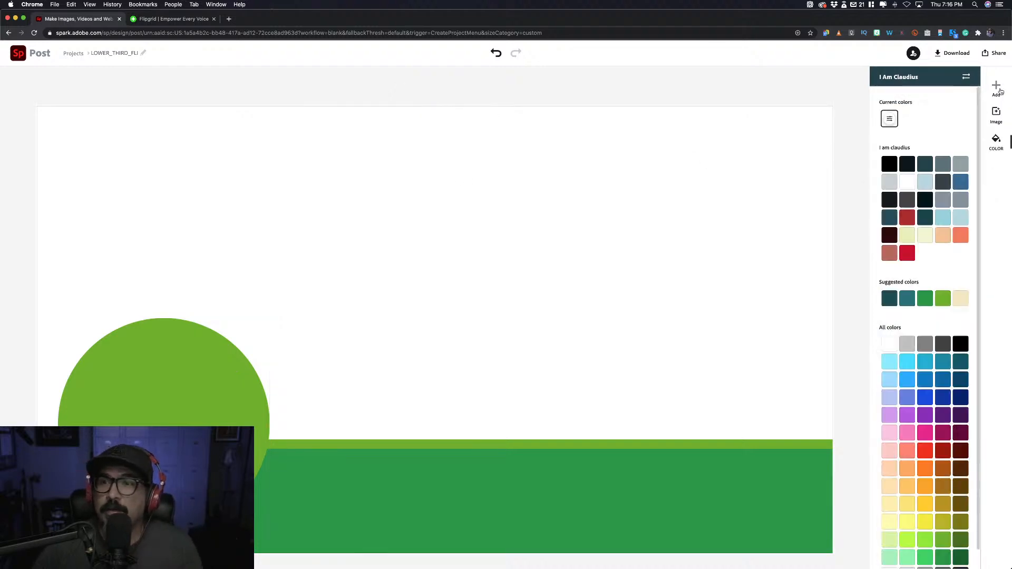
# Step: Start uploading a photo and browse Creative Cloud Files to the SELF_PORTRAITS folder
pyautogui.click(1000, 92)
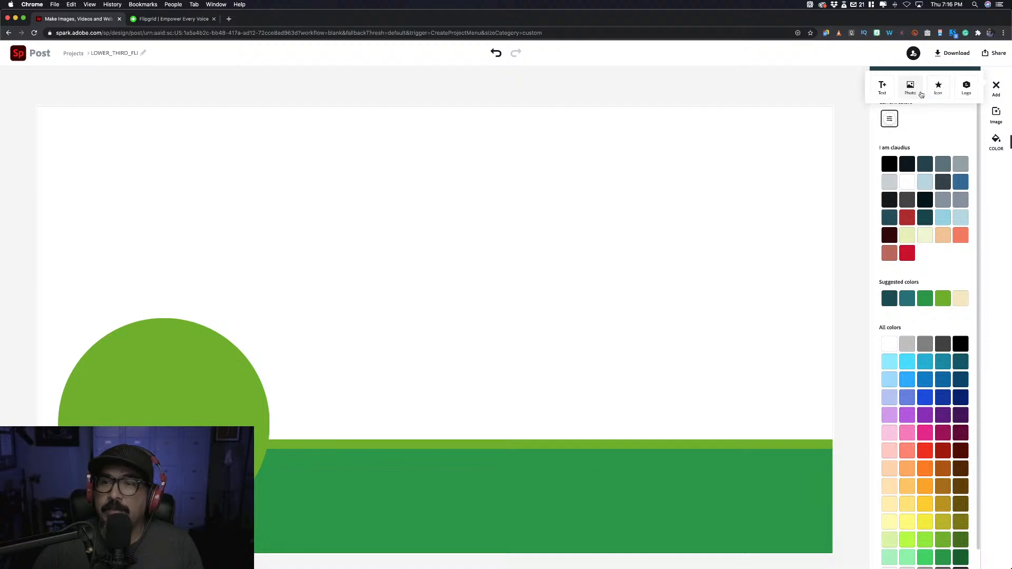
pyautogui.click(920, 94)
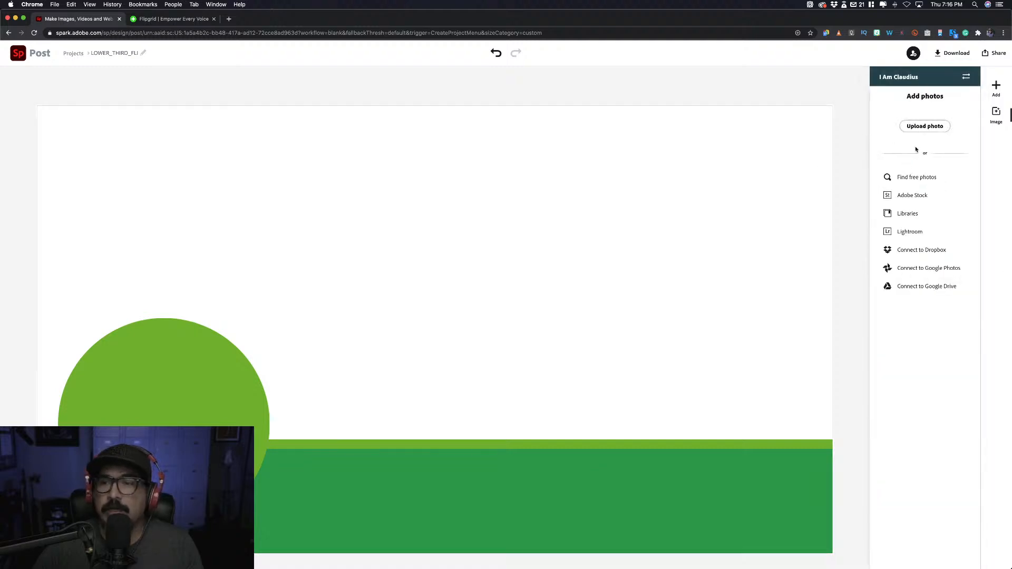
pyautogui.click(936, 126)
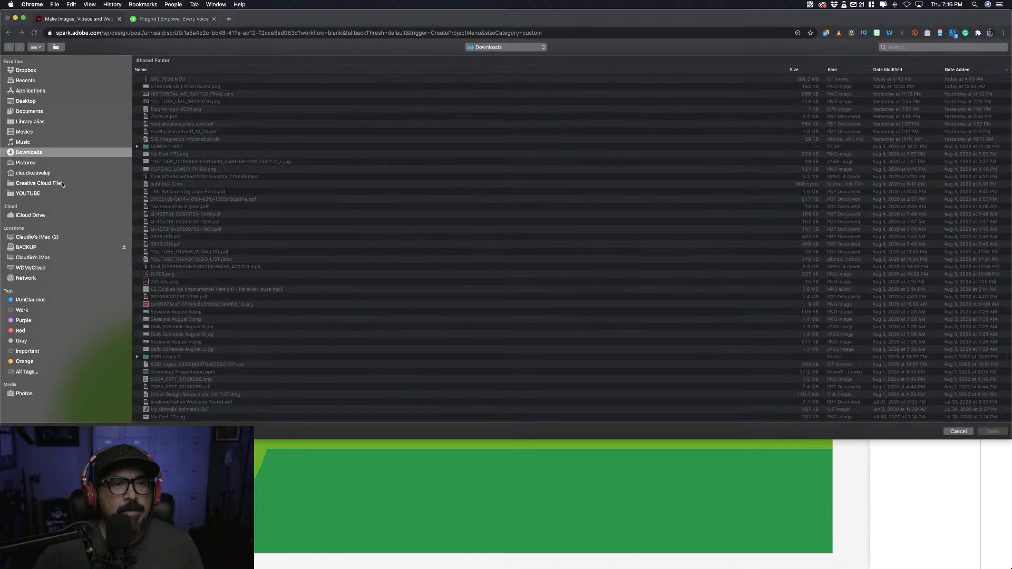
pyautogui.click(61, 183)
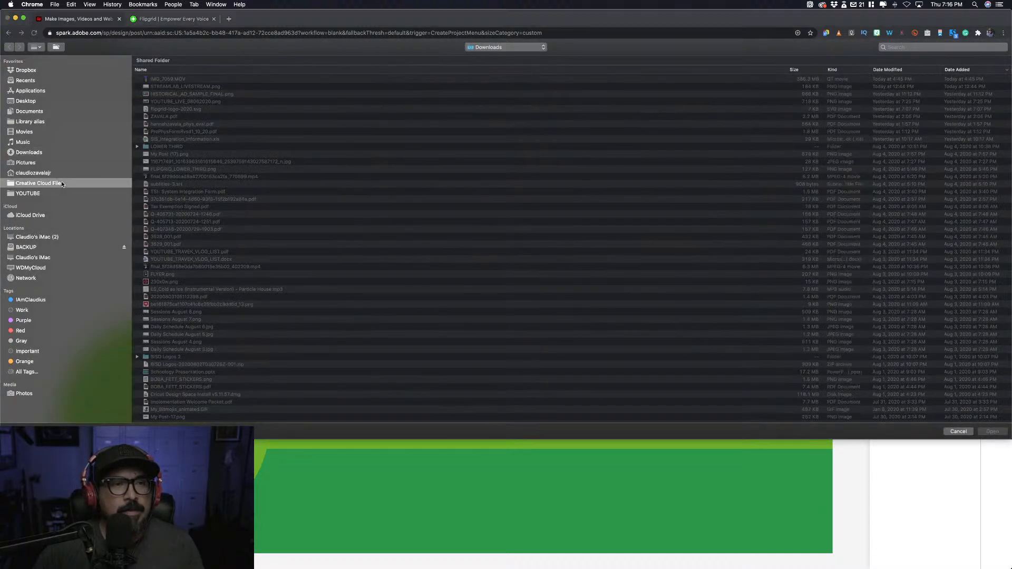
pyautogui.click(204, 71)
pyautogui.click(166, 229)
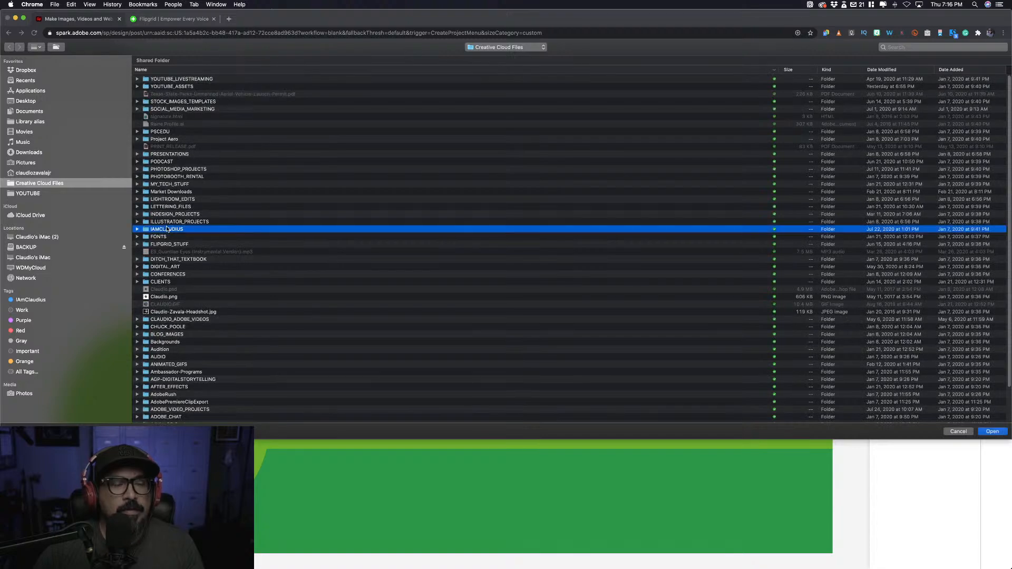
pyautogui.doubleClick(166, 228)
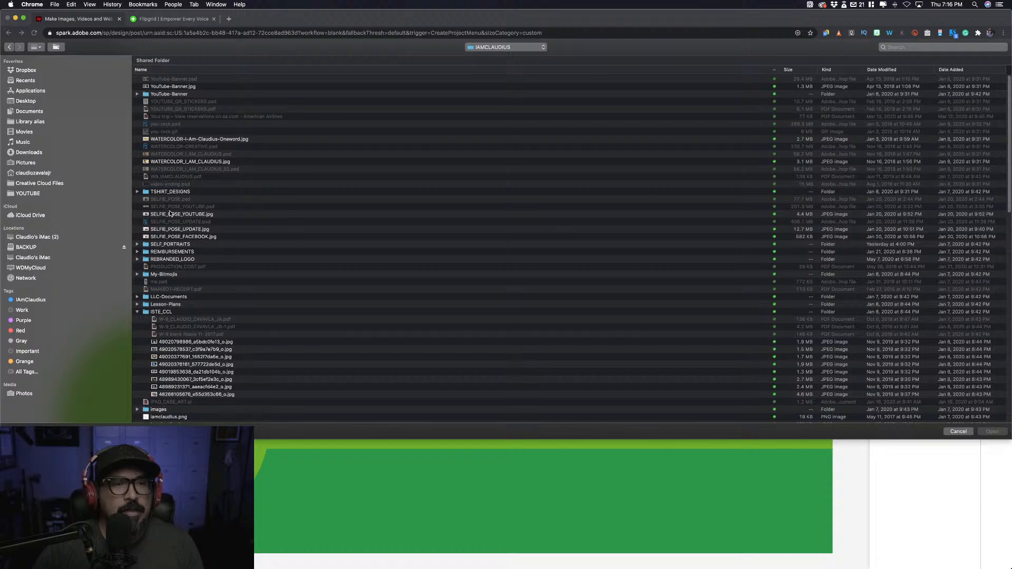
pyautogui.click(155, 244)
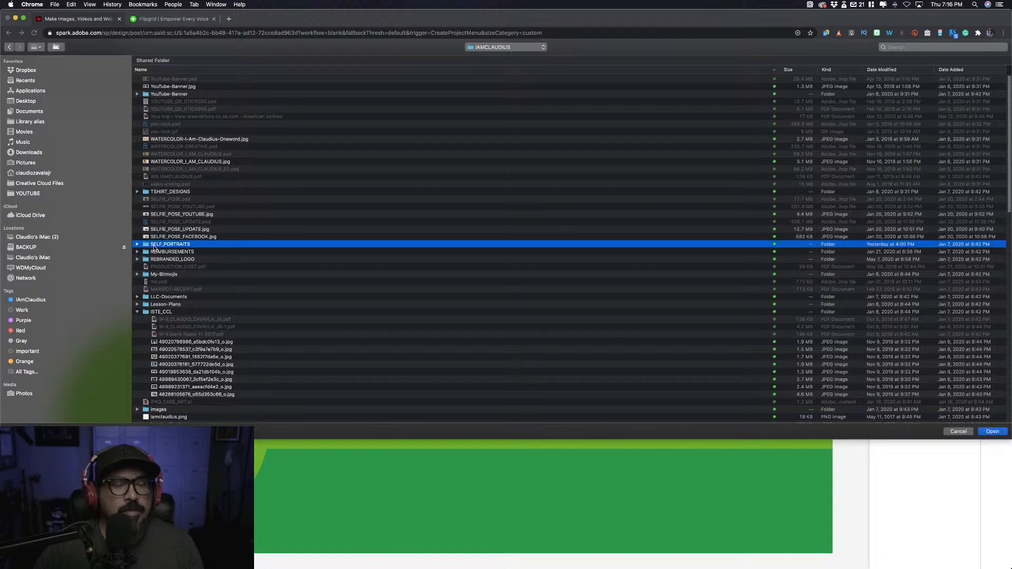
pyautogui.doubleClick(155, 245)
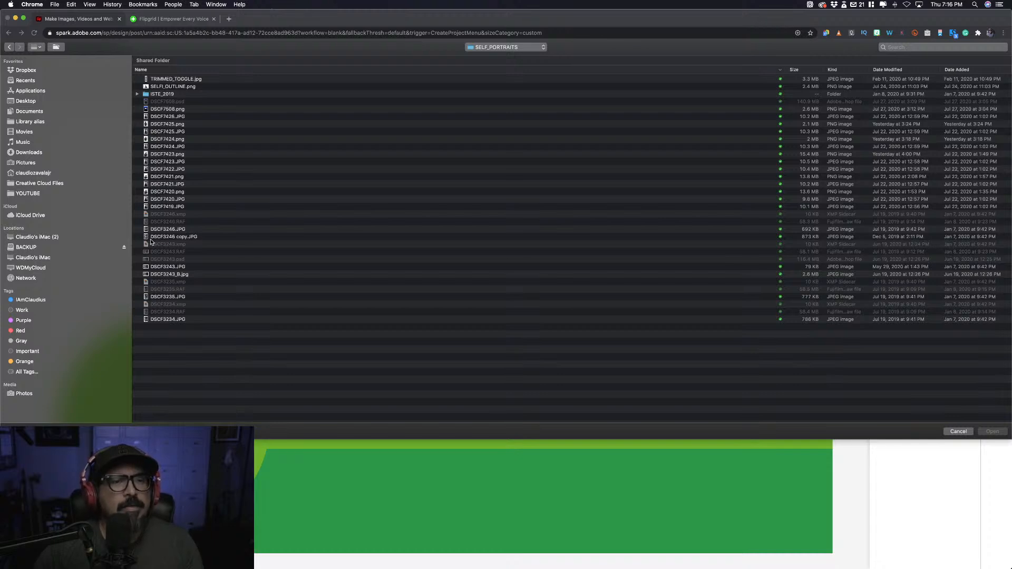
# Step: Preview DSCF3243.JPG, upload it and add it to the canvas as a freely movable photo
pyautogui.click(174, 267)
pyautogui.press('space')
pyautogui.press('space')
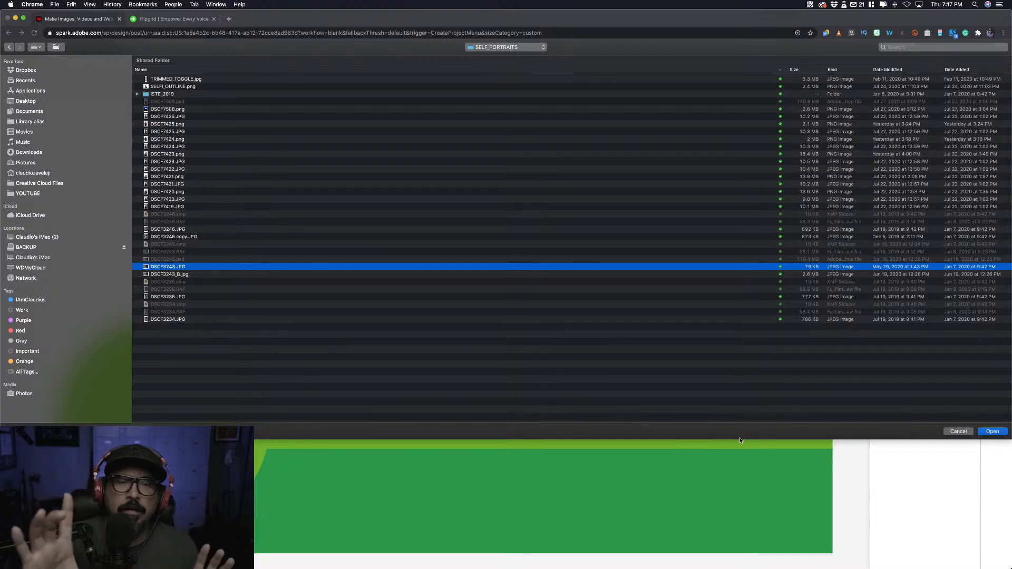
pyautogui.press('Return')
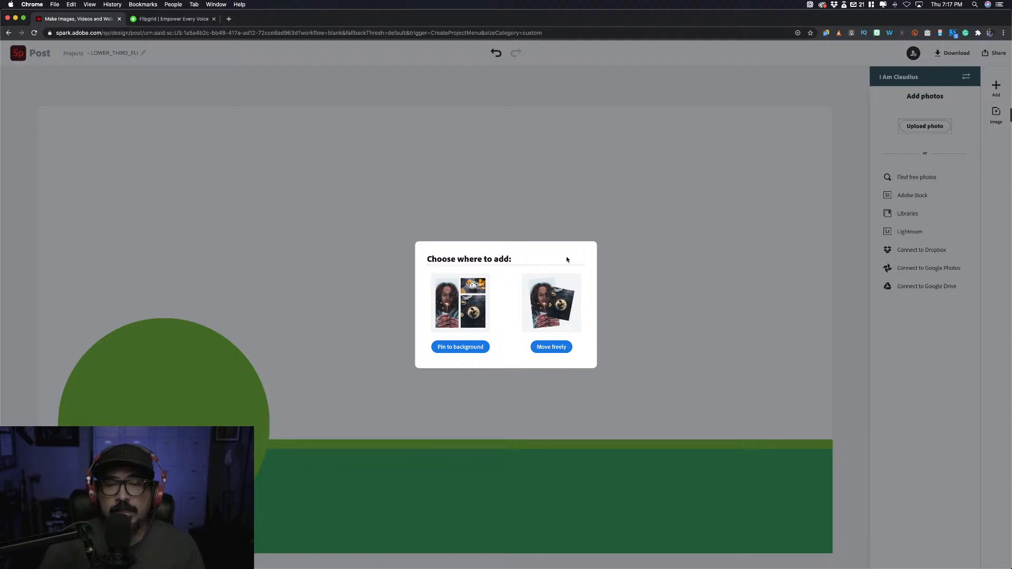
pyautogui.click(562, 349)
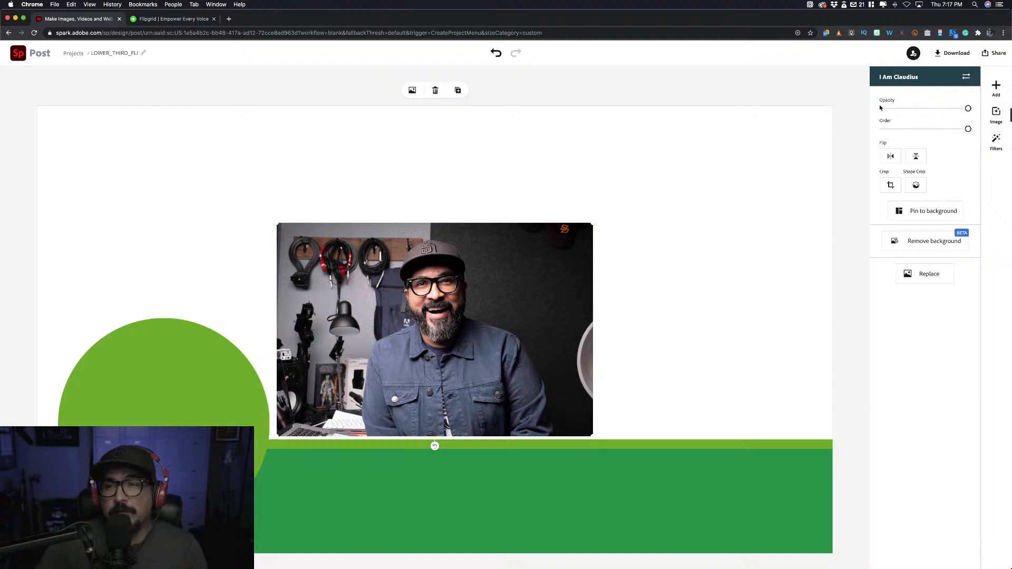
# Step: Shape-crop the portrait photo to a circle
pyautogui.click(917, 185)
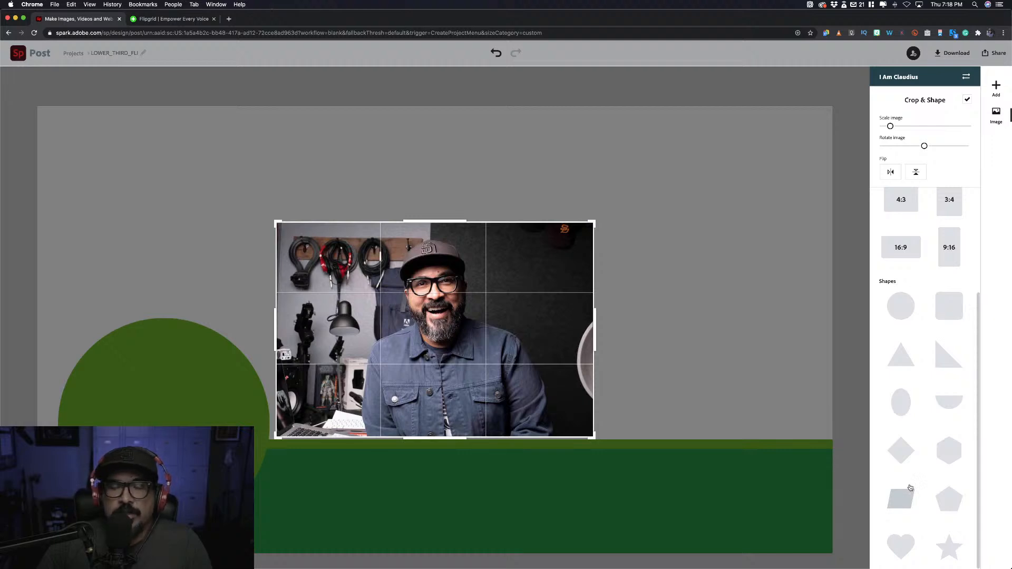
pyautogui.click(894, 302)
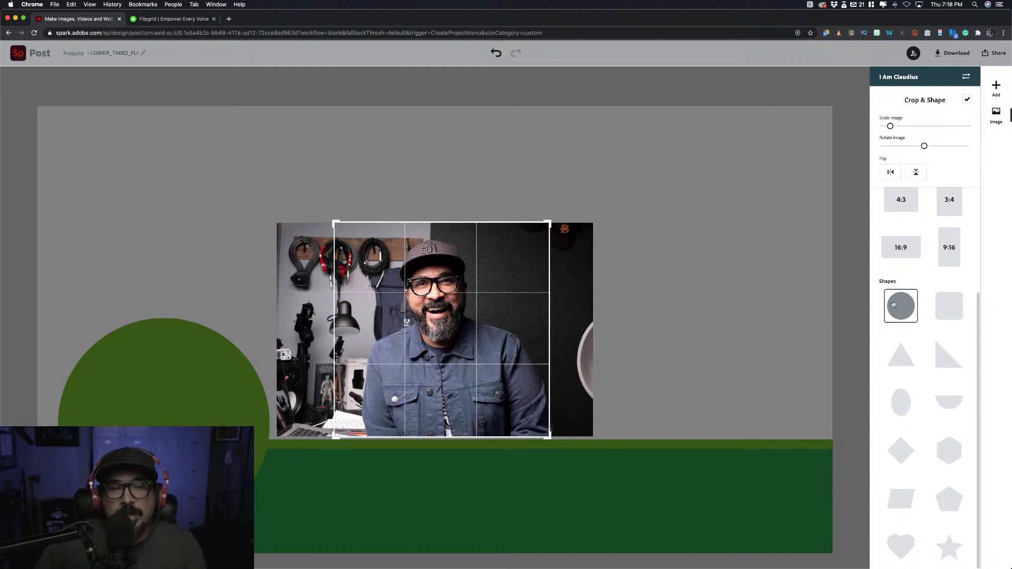
pyautogui.click(893, 305)
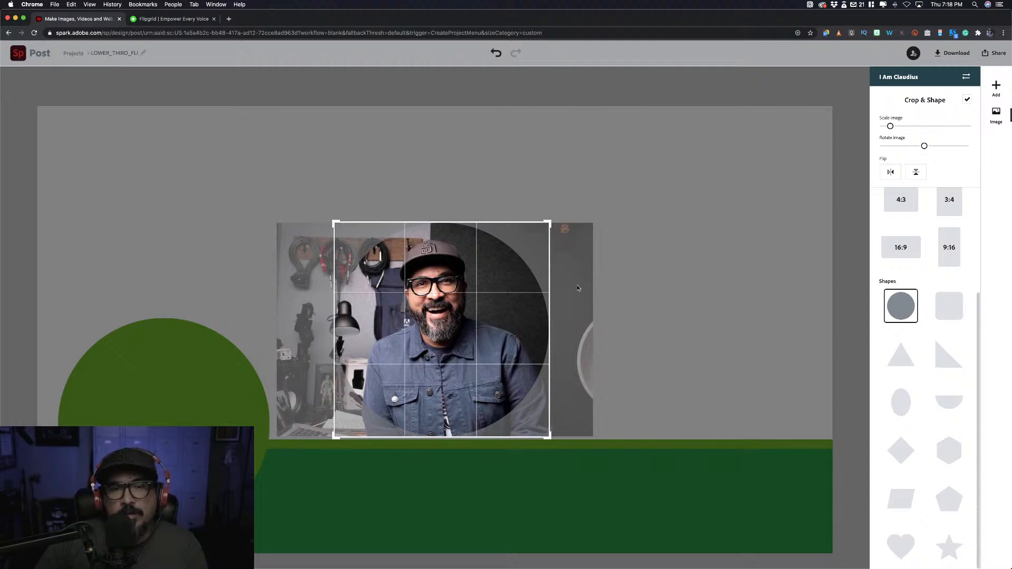
# Step: Try enlarging and repositioning the portrait photo inside its circular crop, and return it to its smaller scale
pyautogui.moveTo(890, 127); pyautogui.dragTo(894, 132)
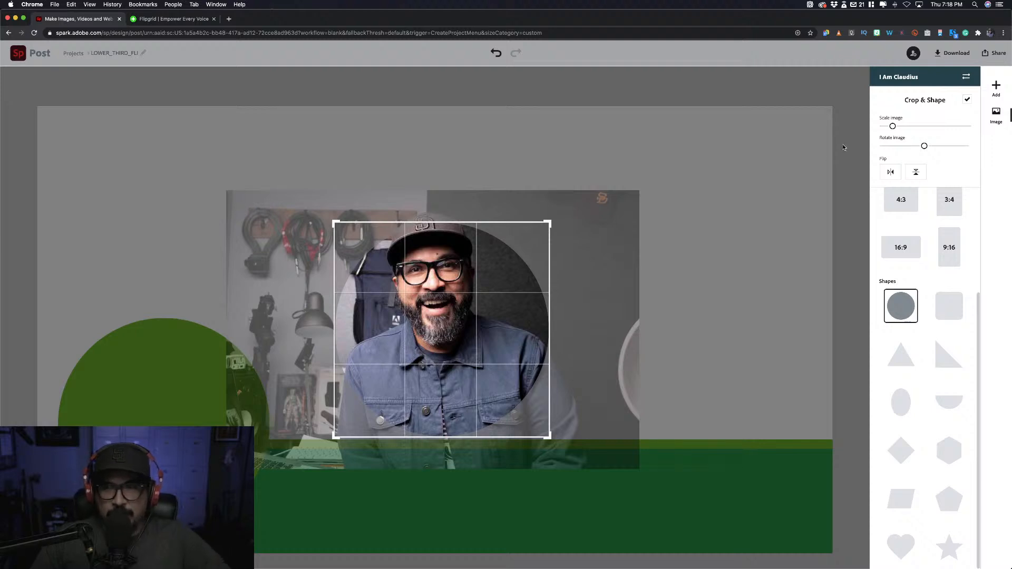
pyautogui.click(458, 335)
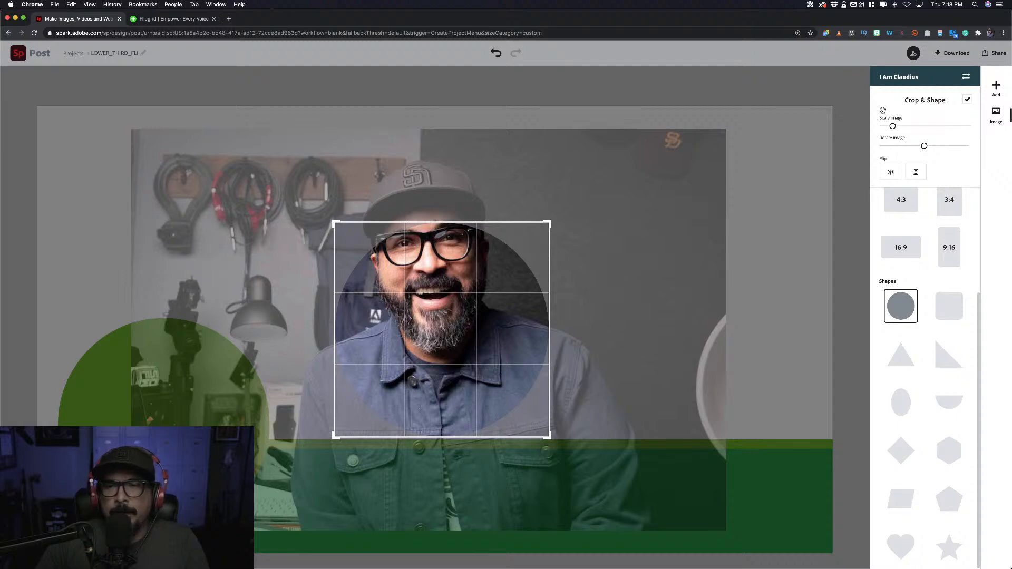
pyautogui.click(893, 128)
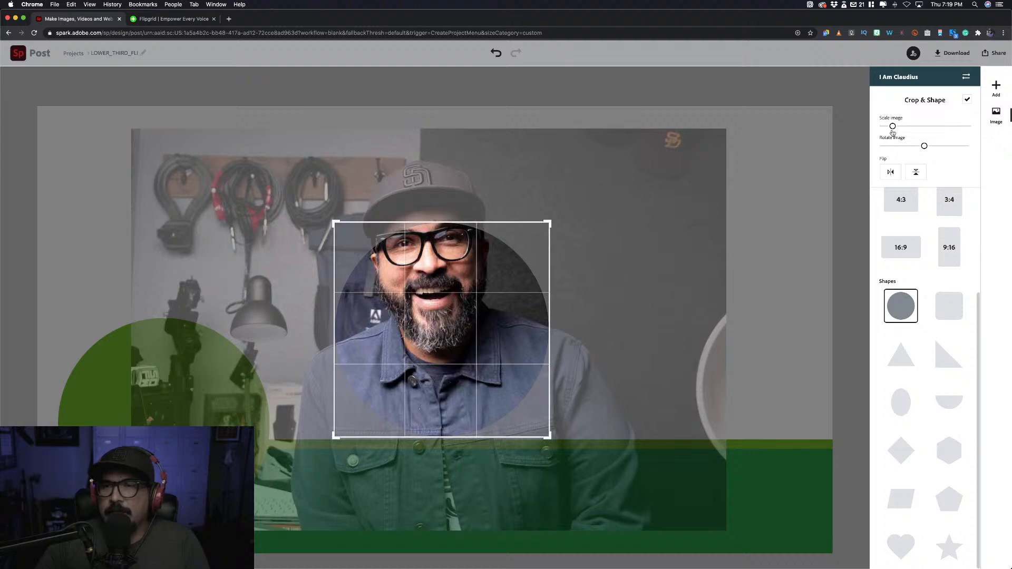
pyautogui.click(892, 128)
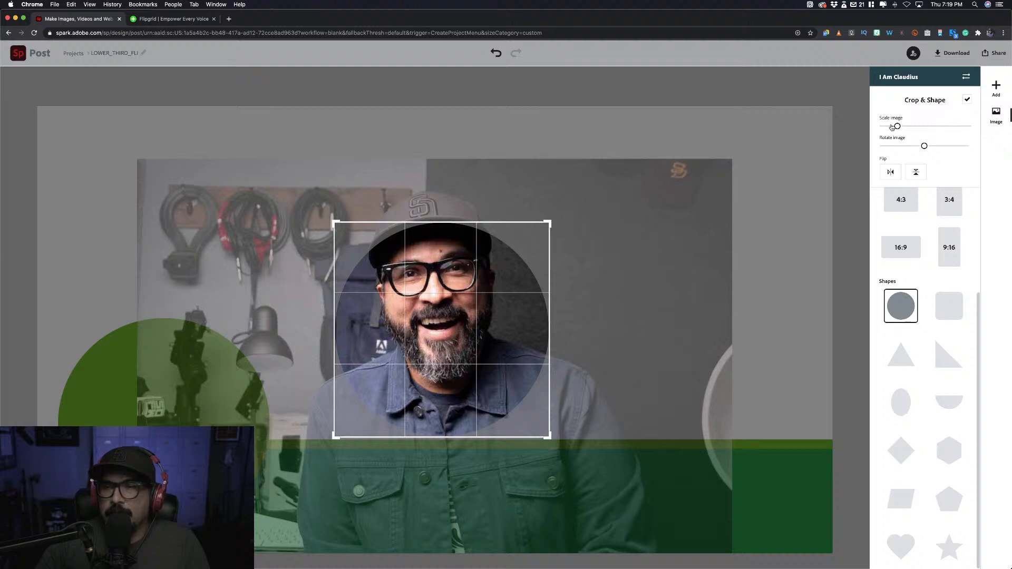
pyautogui.click(891, 127)
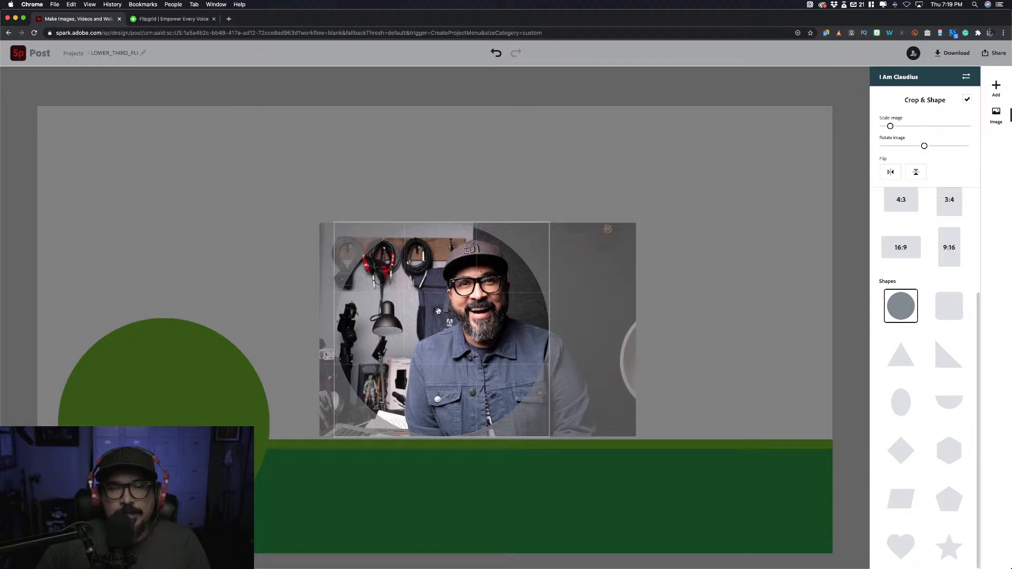
# Step: Shift the portrait photo left inside the circular crop so the face sits left of centre, and apply the crop
pyautogui.moveTo(463, 311); pyautogui.dragTo(438, 311)
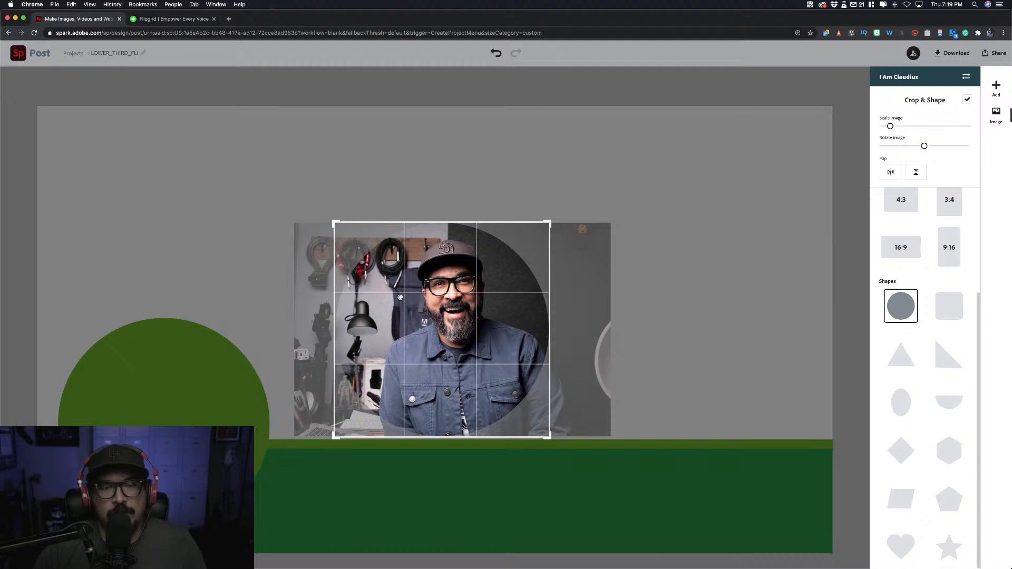
pyautogui.moveTo(447, 284); pyautogui.dragTo(430, 284)
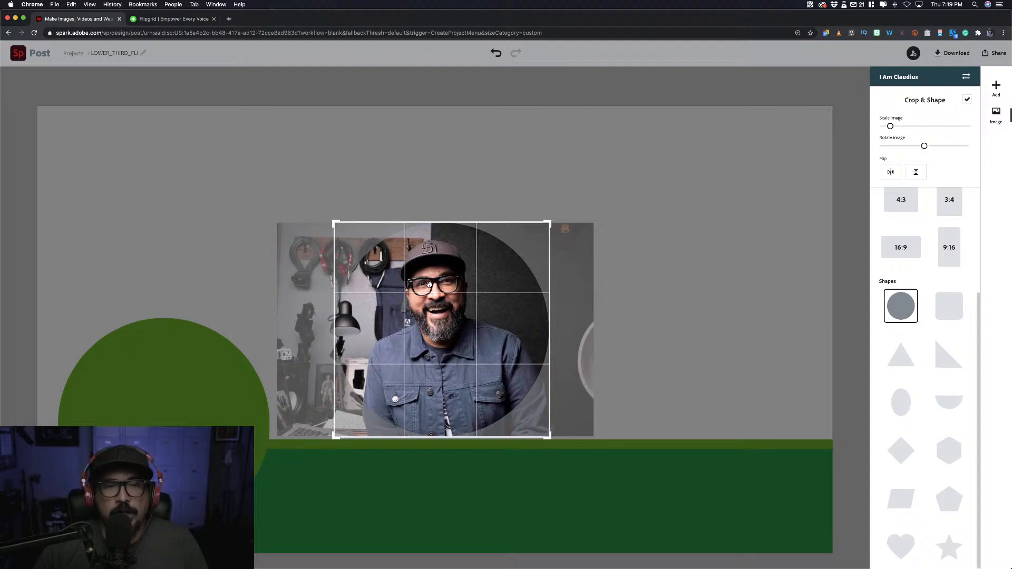
pyautogui.moveTo(429, 284); pyautogui.dragTo(388, 286)
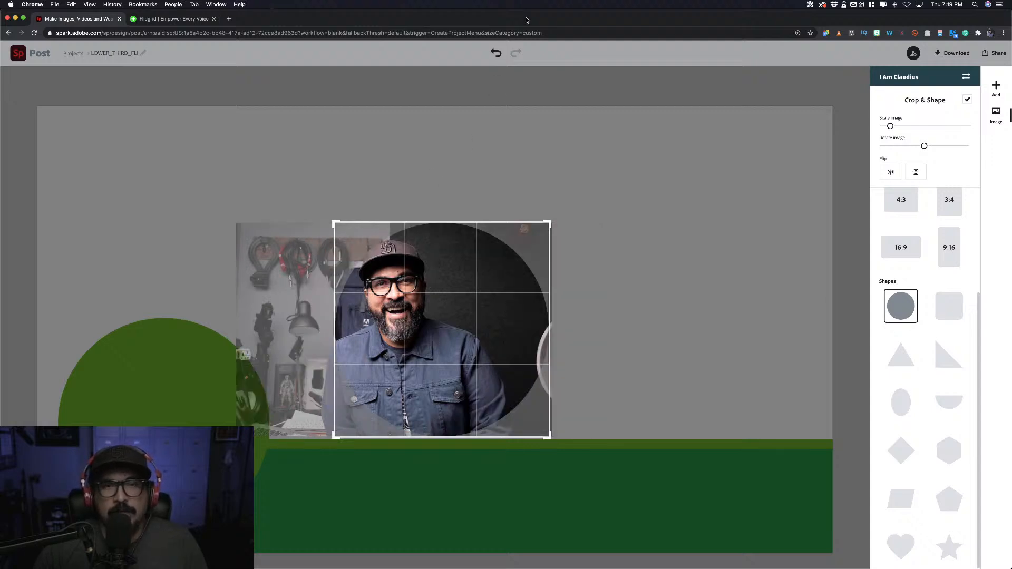
pyautogui.click(501, 56)
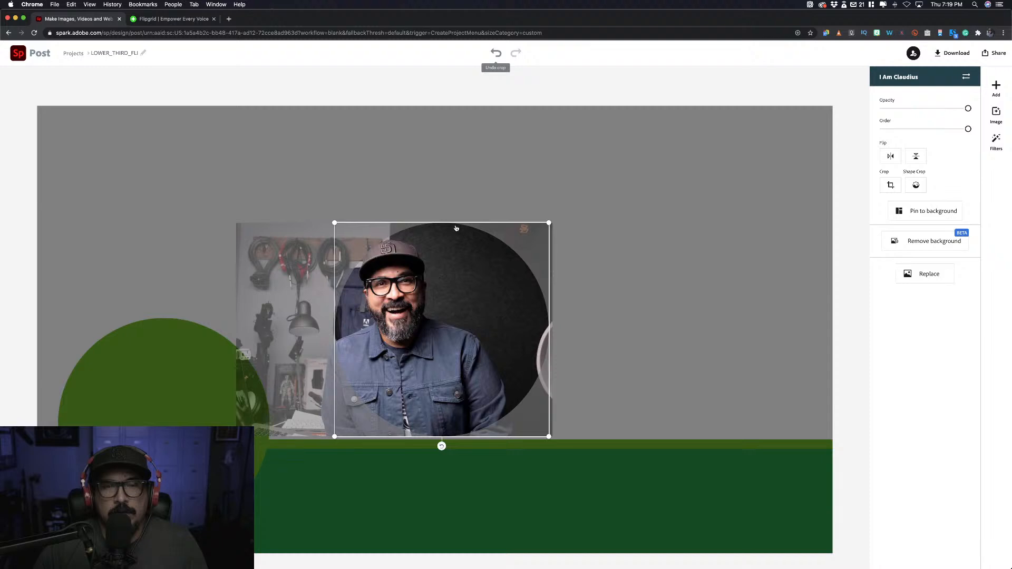
pyautogui.click(471, 194)
pyautogui.click(460, 260)
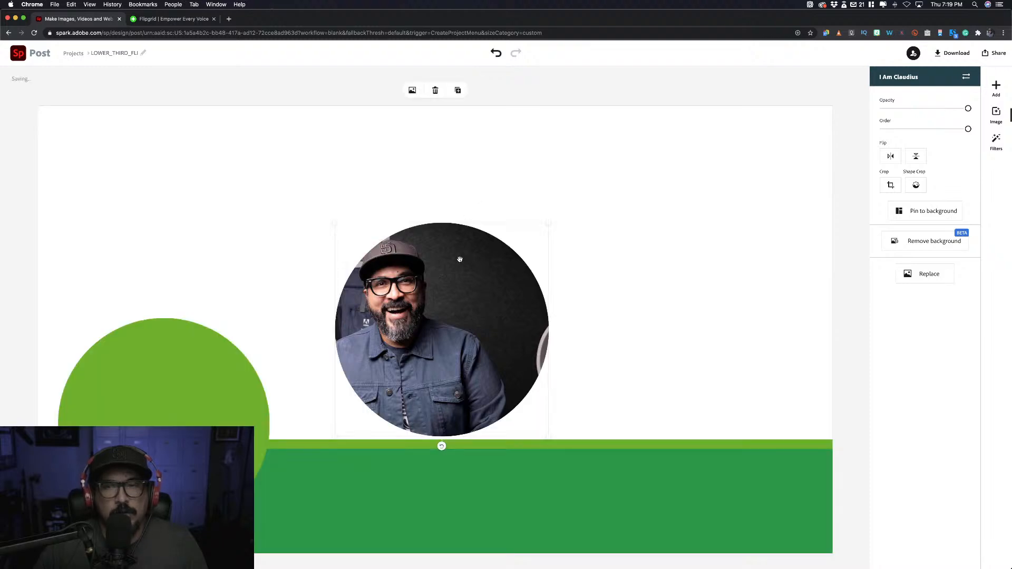
# Step: Reopen the portrait's shape crop, shift the photo right in small amounts until the face is centred in the circle, and apply it
pyautogui.doubleClick(461, 271)
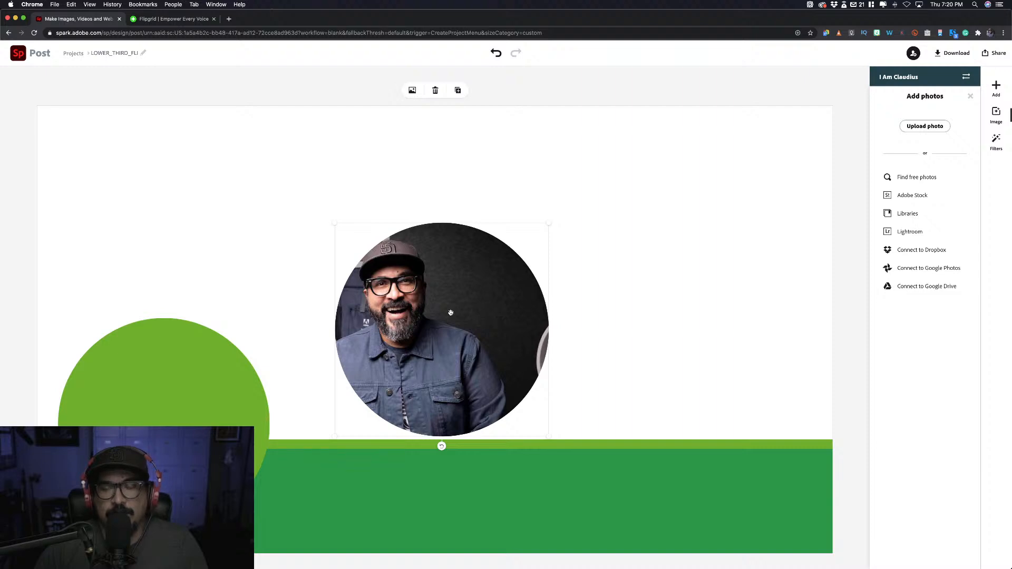
pyautogui.click(579, 92)
pyautogui.click(426, 319)
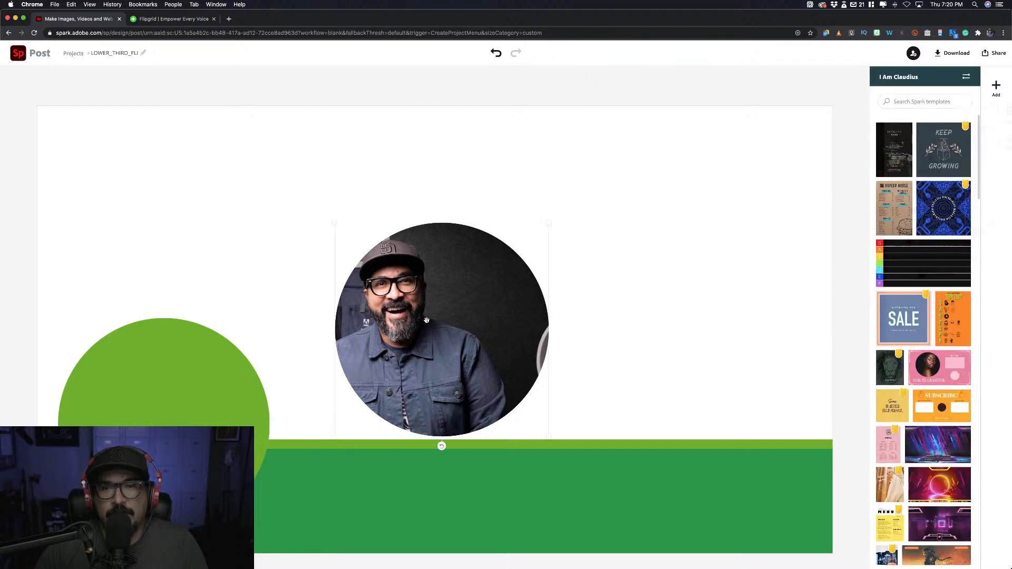
pyautogui.click(915, 186)
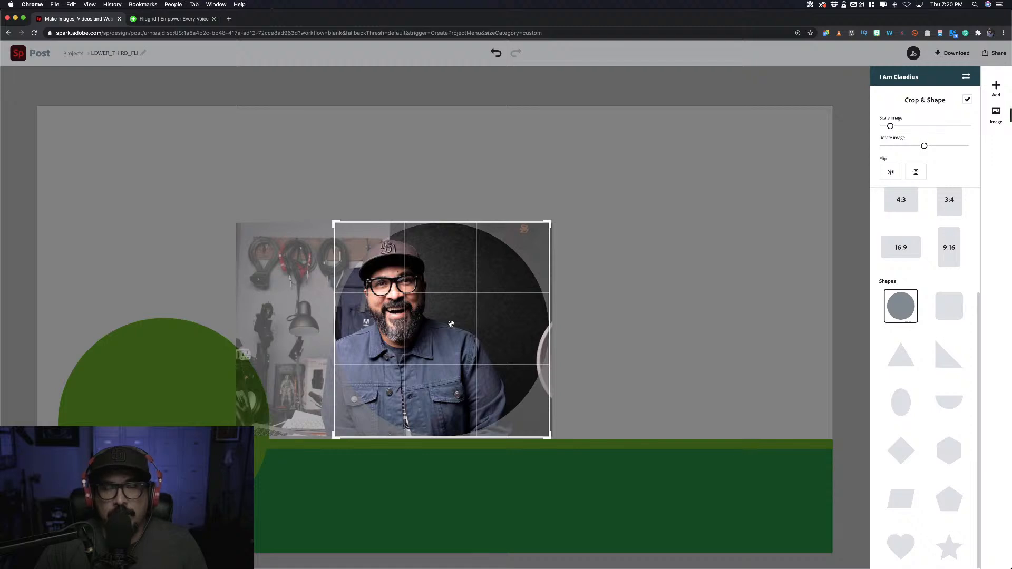
pyautogui.moveTo(451, 323); pyautogui.dragTo(452, 323)
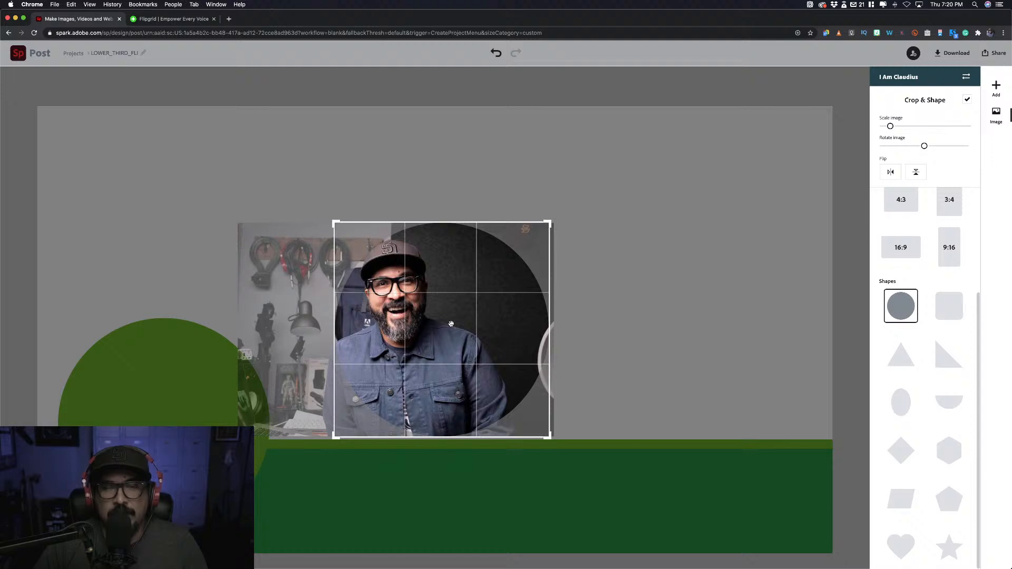
pyautogui.moveTo(451, 324); pyautogui.dragTo(454, 324)
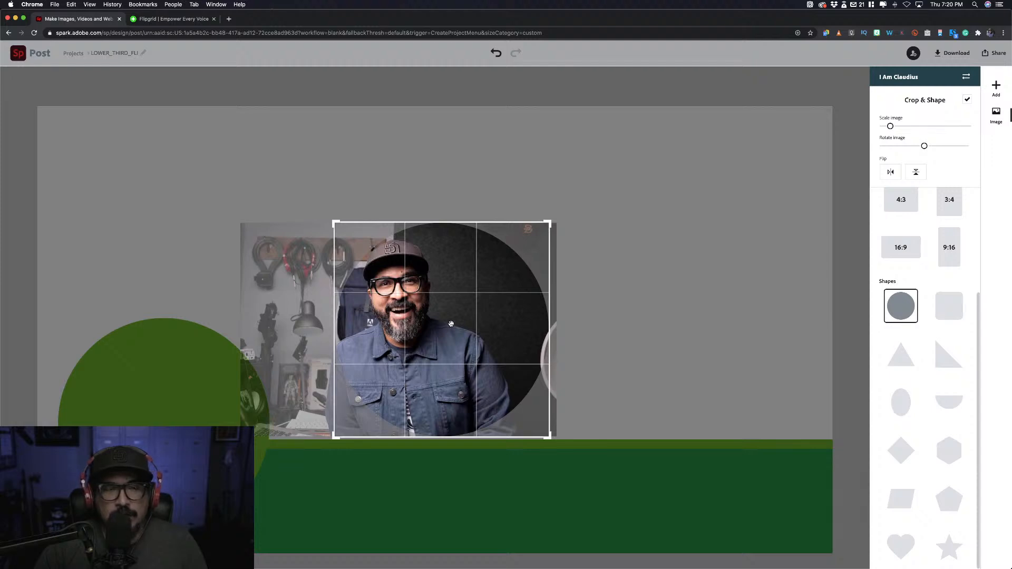
pyautogui.moveTo(451, 324); pyautogui.dragTo(453, 324)
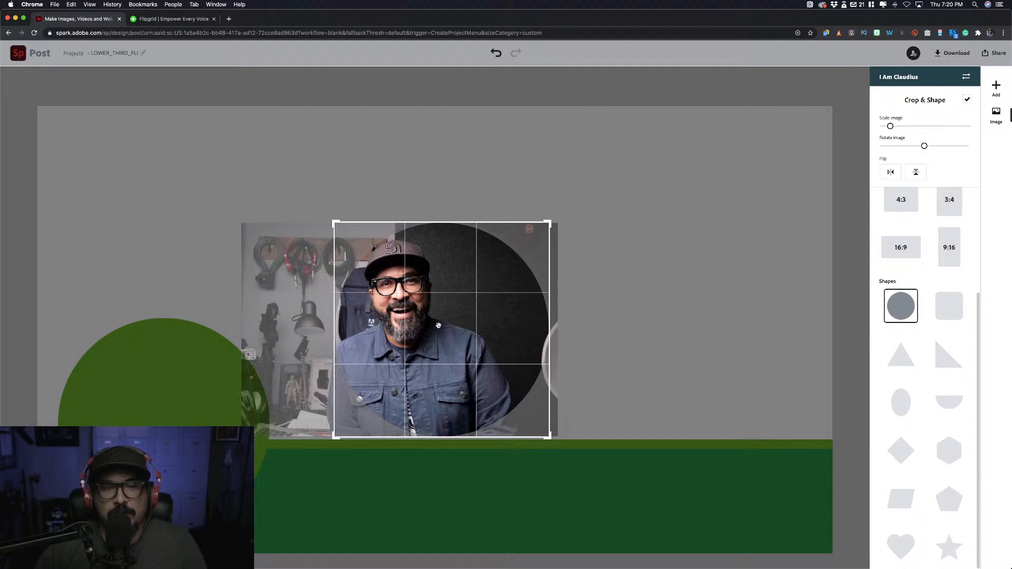
pyautogui.press('Right')
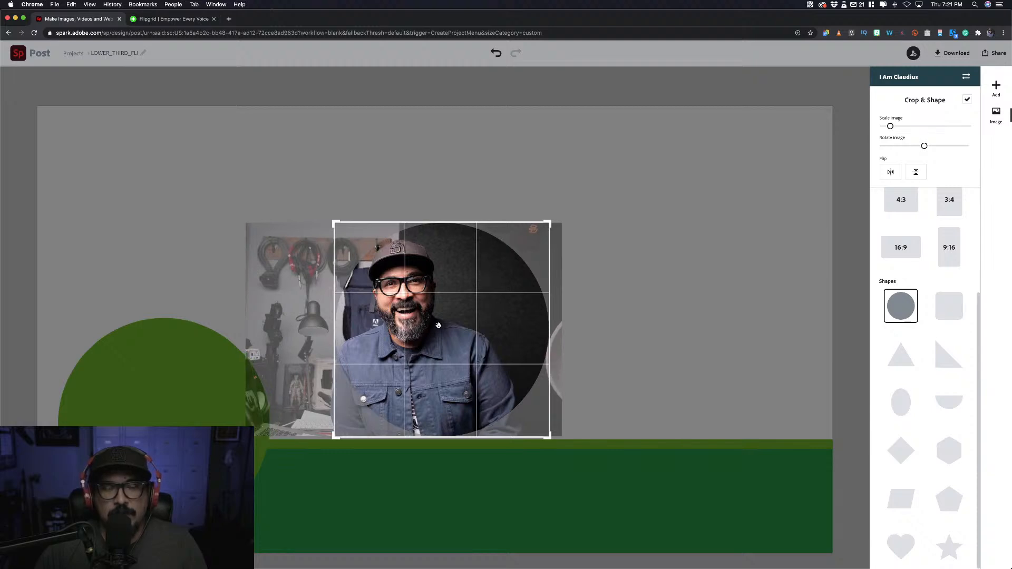
pyautogui.press('Right')
pyautogui.press('Right')
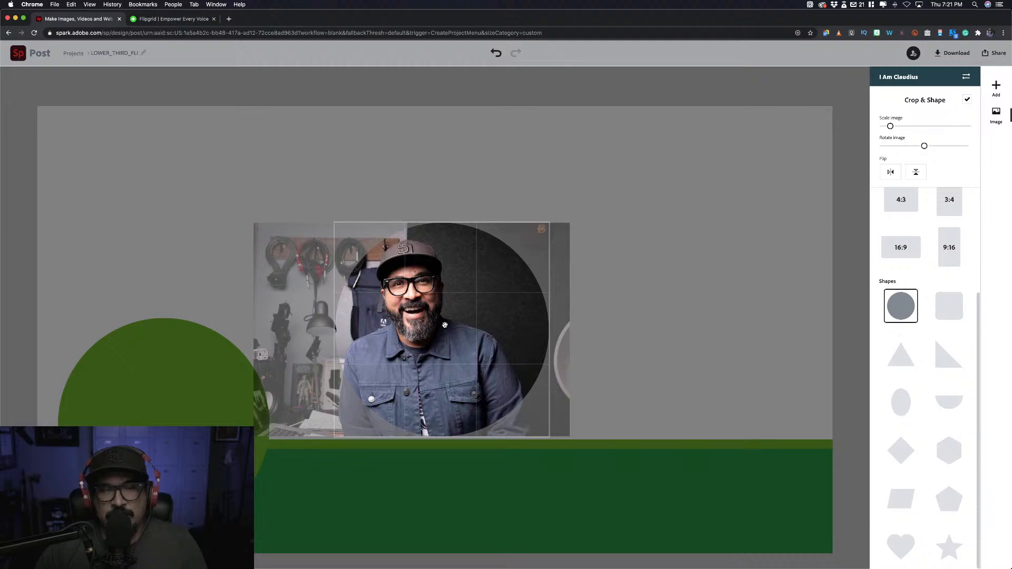
pyautogui.click(445, 325)
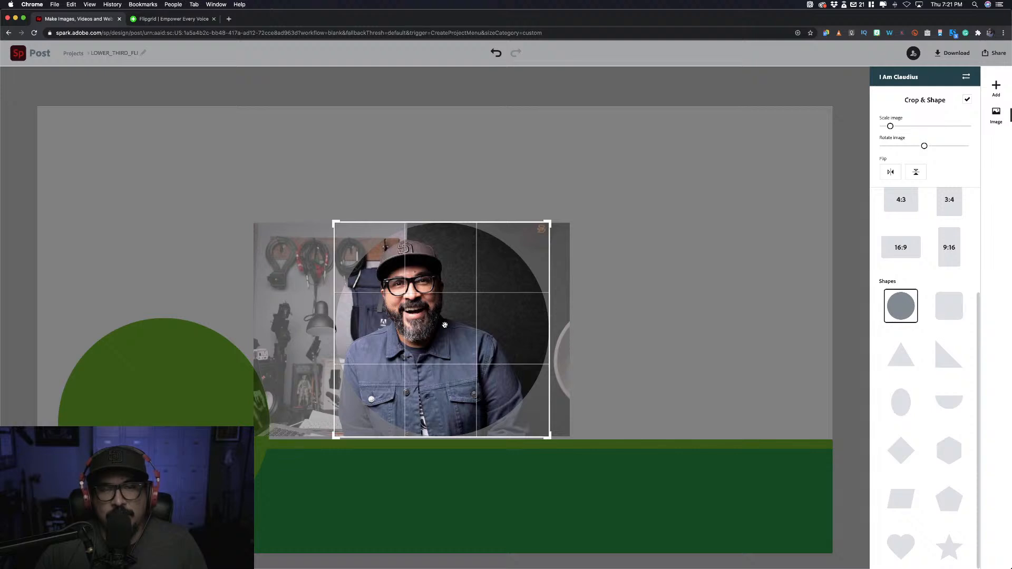
pyautogui.press('Right')
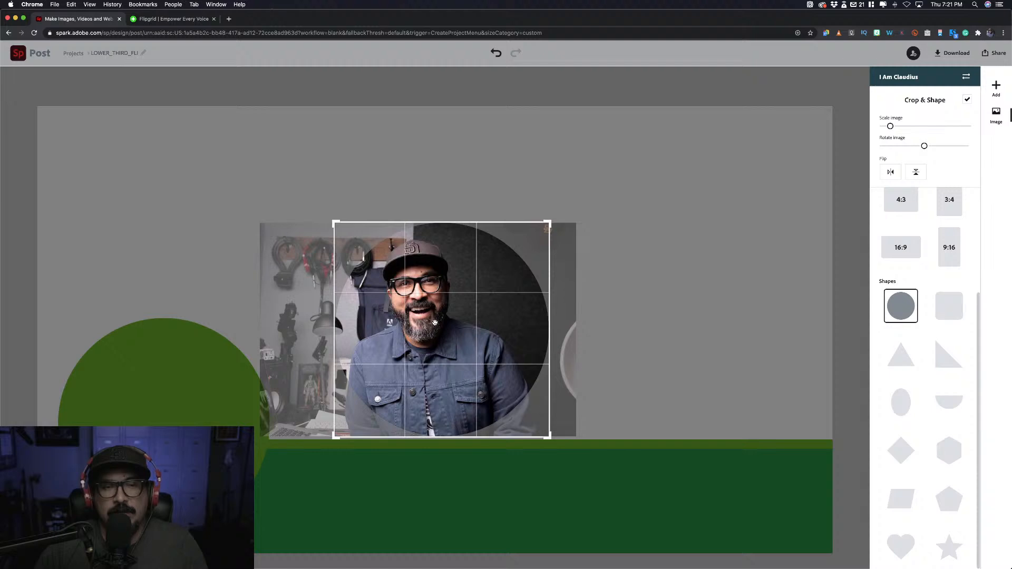
pyautogui.moveTo(428, 323); pyautogui.dragTo(434, 322)
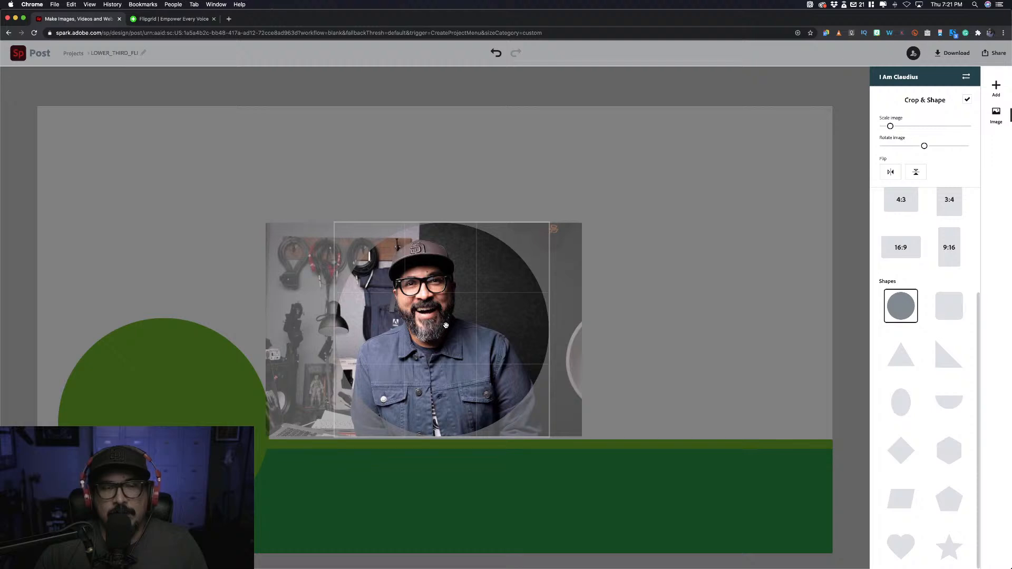
pyautogui.moveTo(441, 325); pyautogui.dragTo(446, 326)
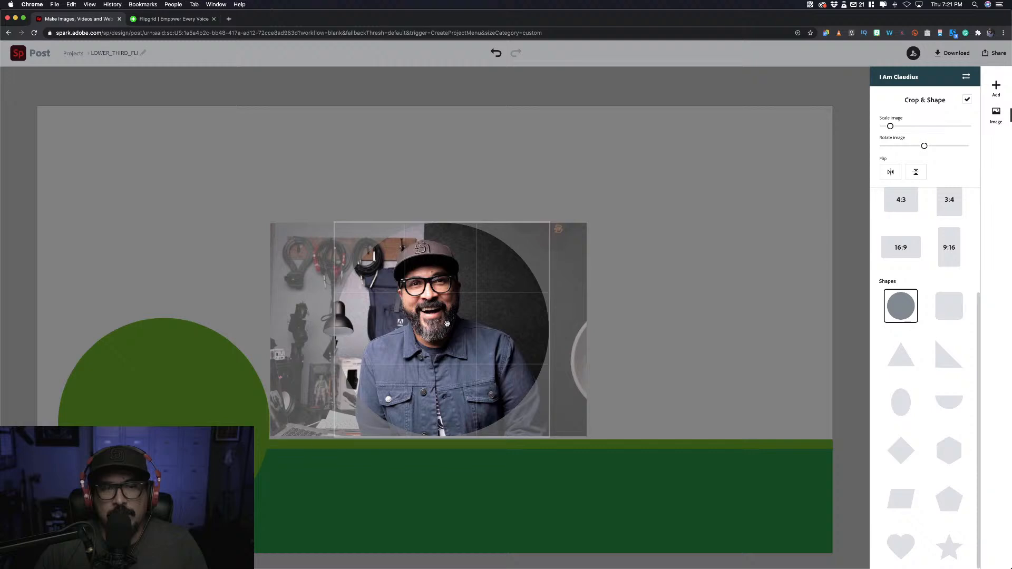
pyautogui.moveTo(448, 322); pyautogui.dragTo(450, 322)
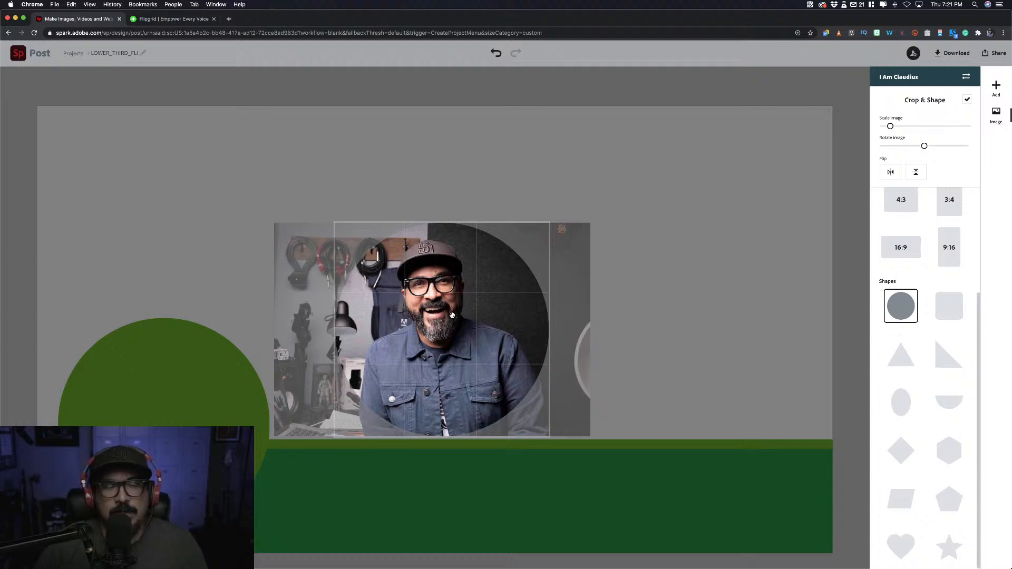
pyautogui.moveTo(452, 316); pyautogui.dragTo(457, 315)
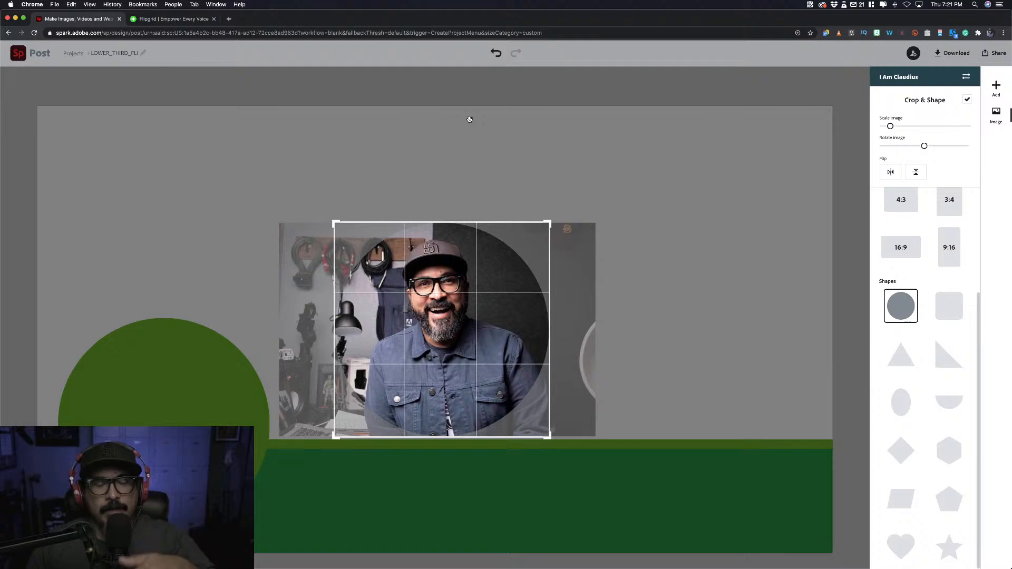
pyautogui.click(470, 118)
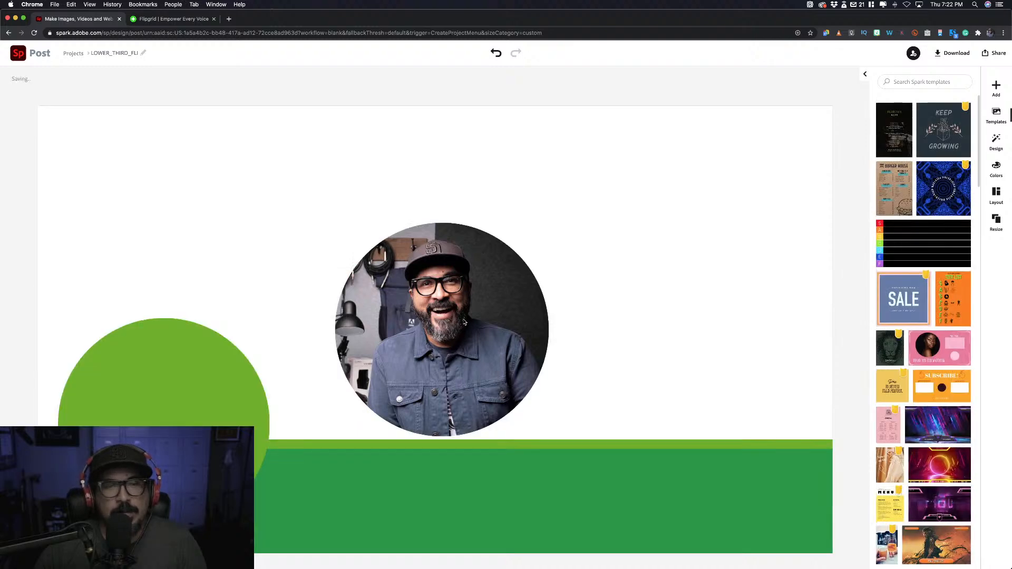
# Step: Move the light green circle behind the circular portrait so that the two overlap
pyautogui.click(464, 320)
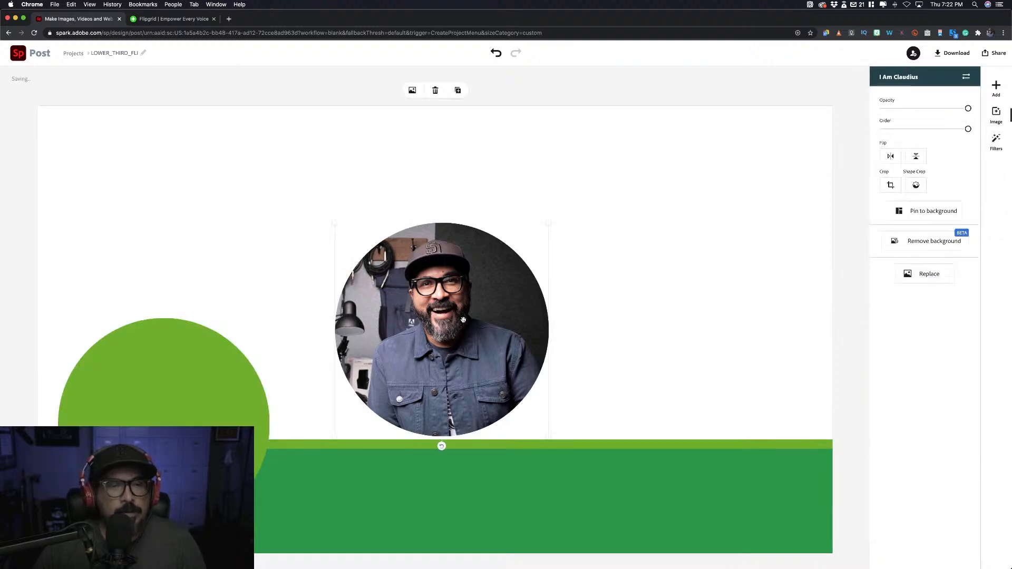
pyautogui.click(185, 389)
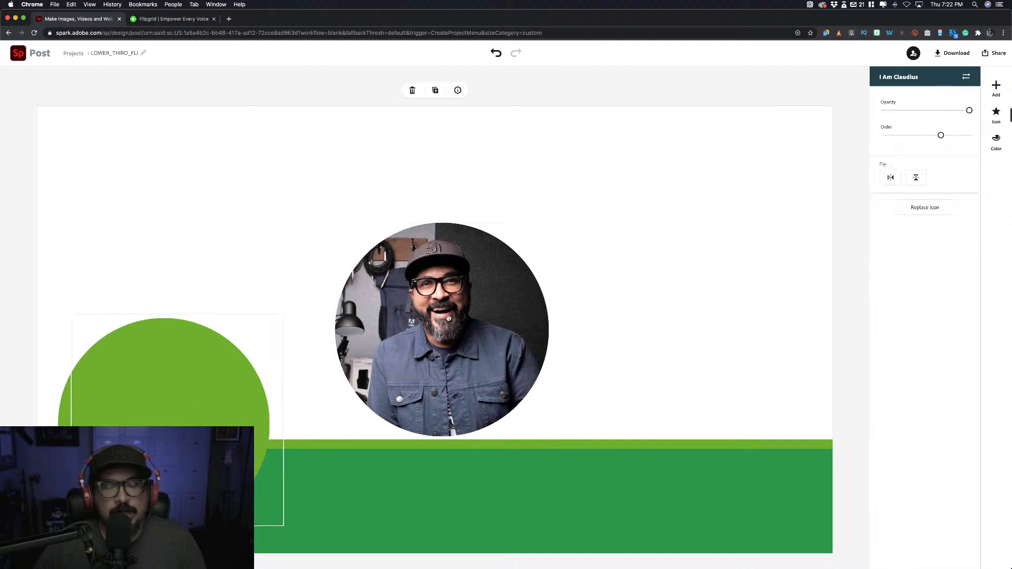
pyautogui.moveTo(448, 318); pyautogui.dragTo(448, 319)
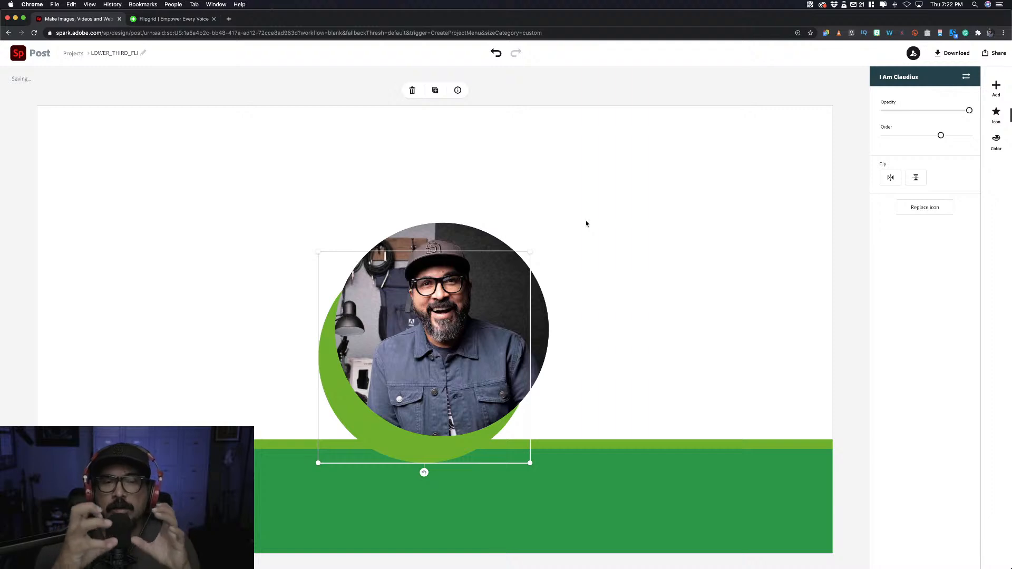
# Step: Select the portrait and green circle together and centre-align them vertically and horizontally
pyautogui.moveTo(558, 176); pyautogui.dragTo(300, 387)
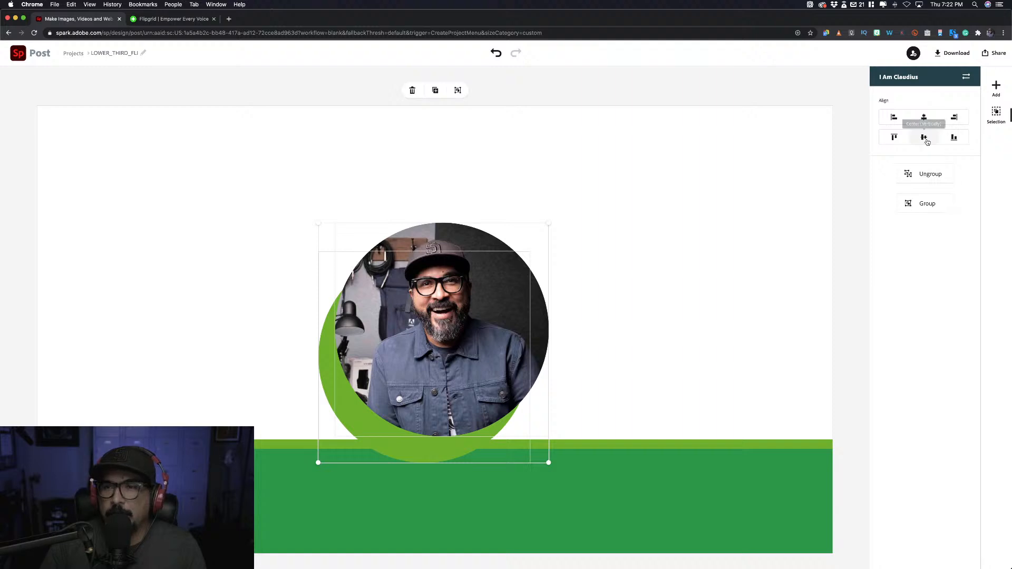
pyautogui.click(927, 142)
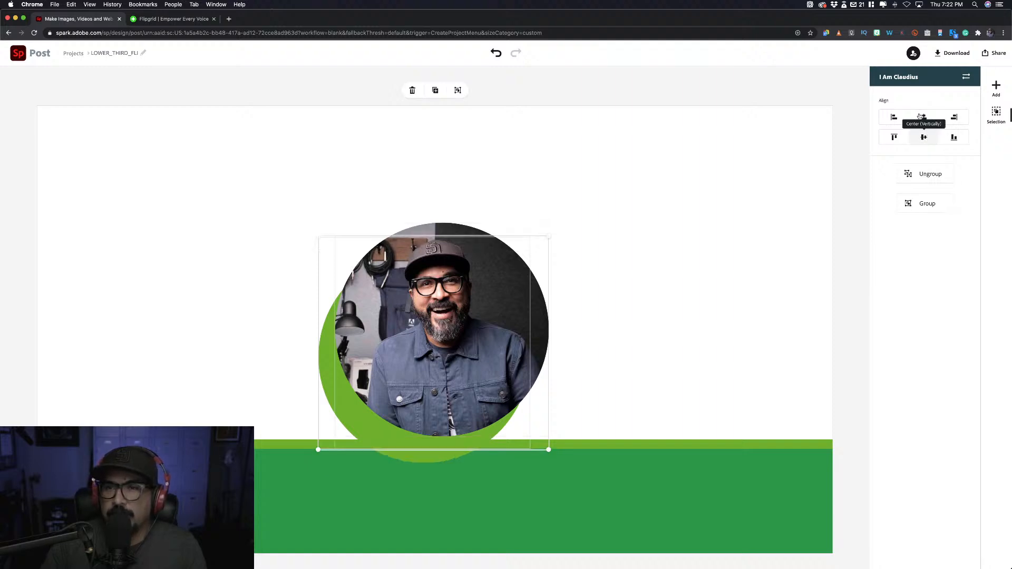
pyautogui.click(920, 116)
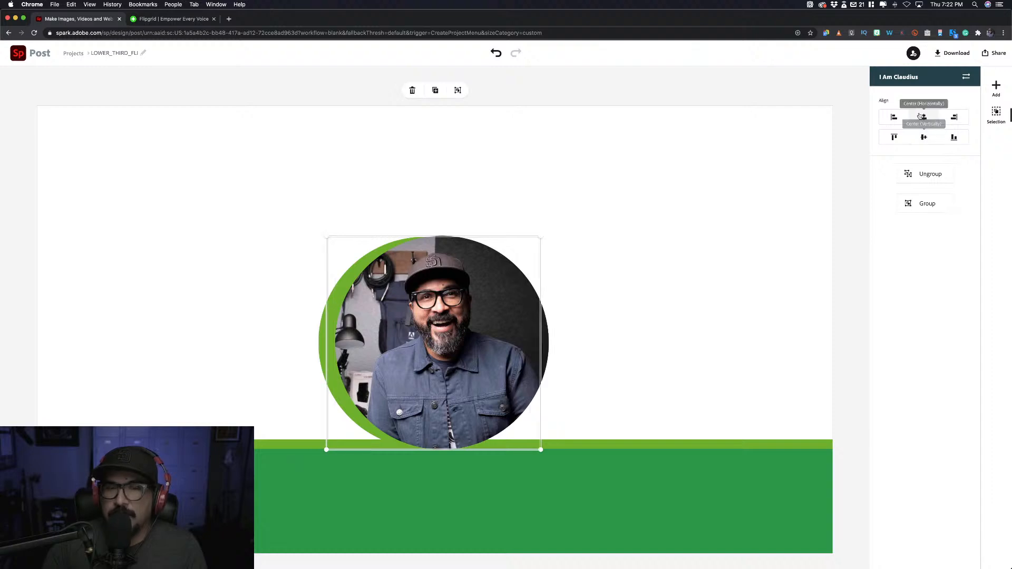
pyautogui.click(920, 117)
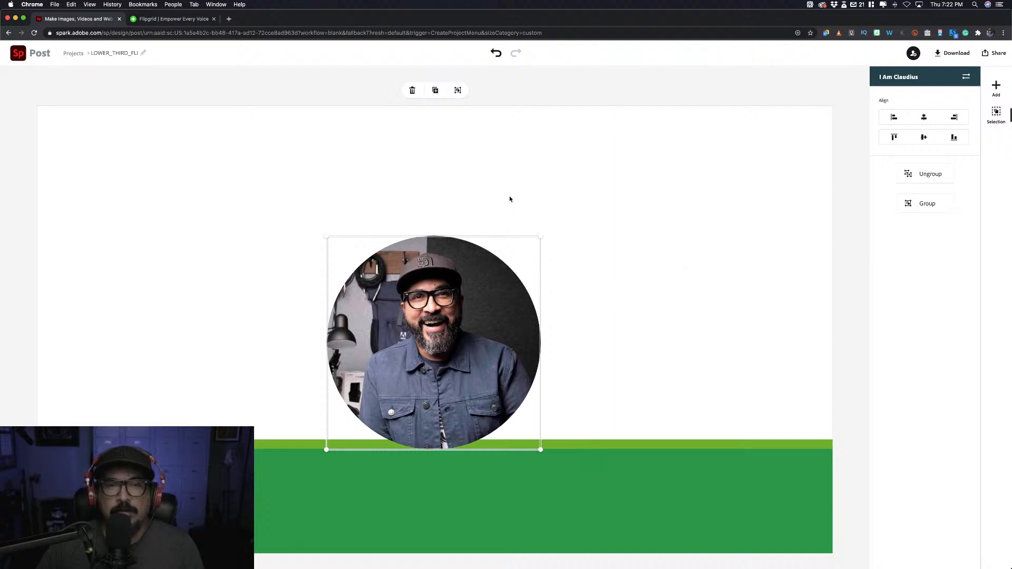
# Step: Scale down the circular portrait in small amounts so the light green circle behind it extends beyond its edge
pyautogui.click(468, 258)
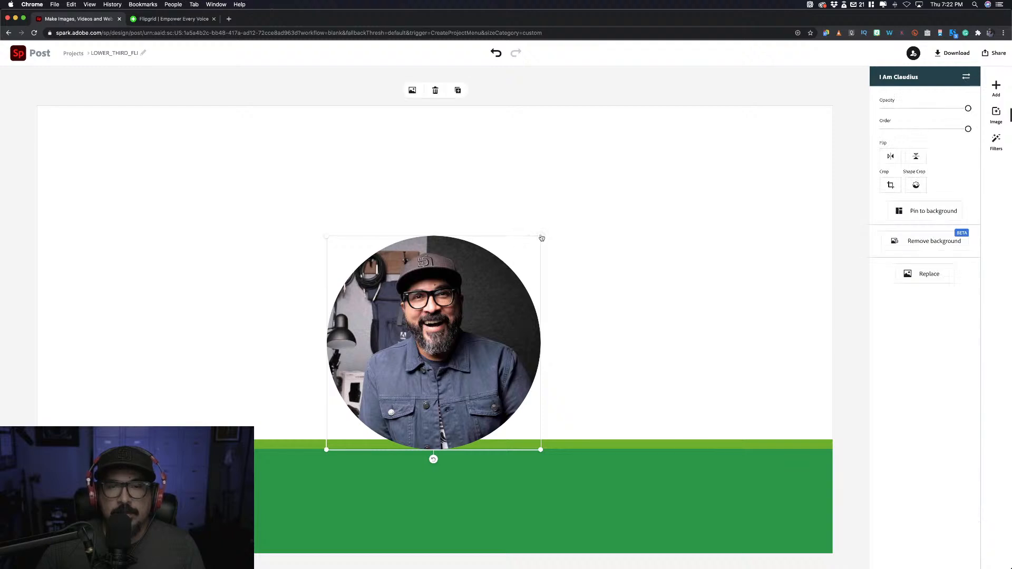
pyautogui.moveTo(541, 237); pyautogui.dragTo(536, 247)
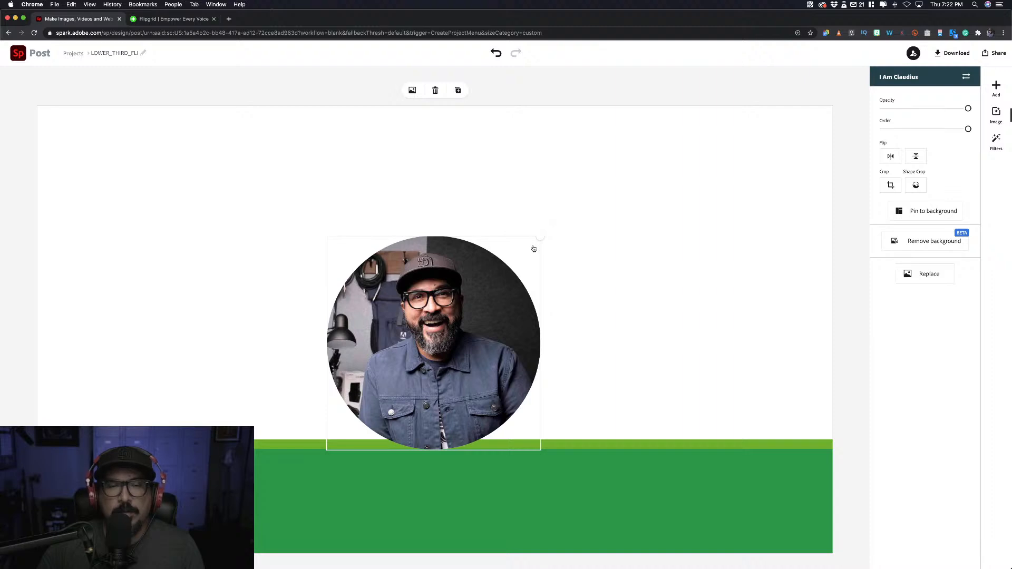
pyautogui.moveTo(531, 255); pyautogui.dragTo(531, 254)
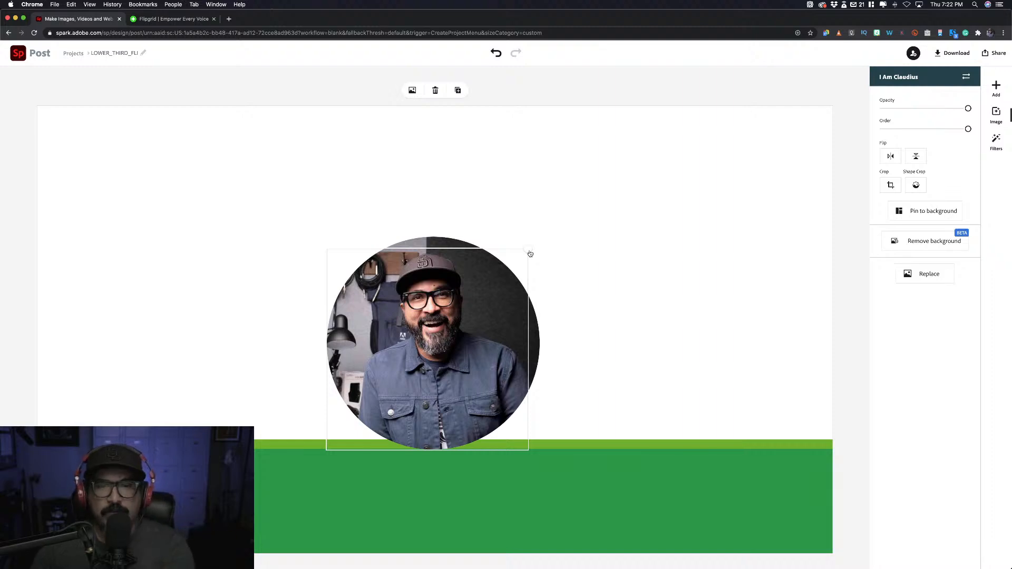
pyautogui.moveTo(530, 254); pyautogui.dragTo(530, 254)
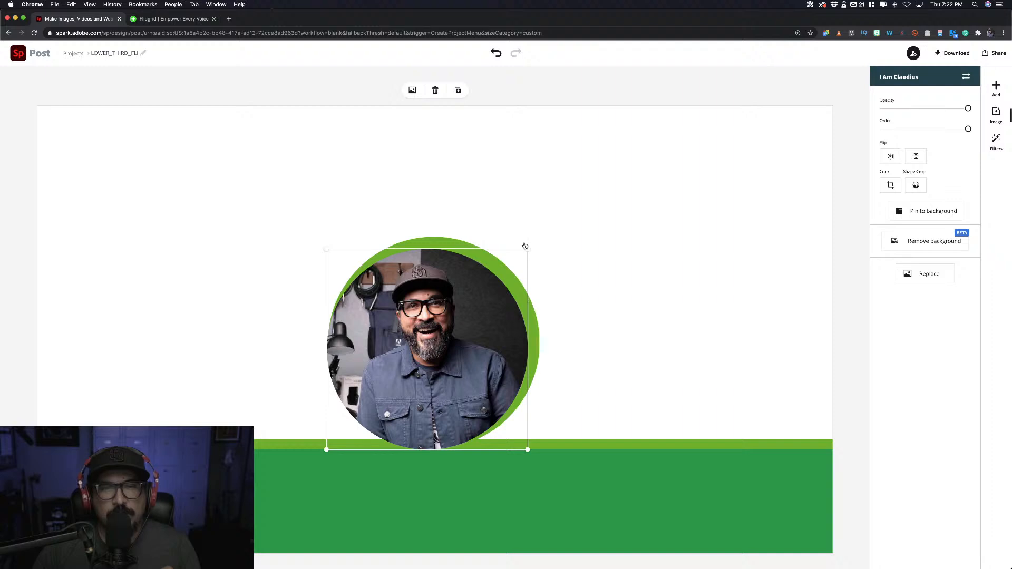
pyautogui.moveTo(532, 256); pyautogui.dragTo(528, 257)
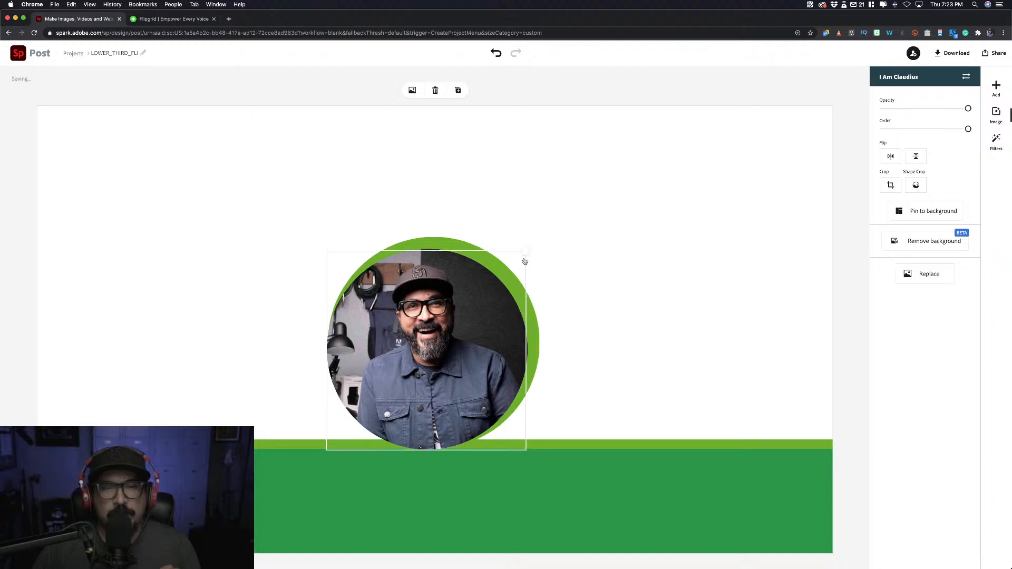
pyautogui.moveTo(525, 260); pyautogui.dragTo(540, 245)
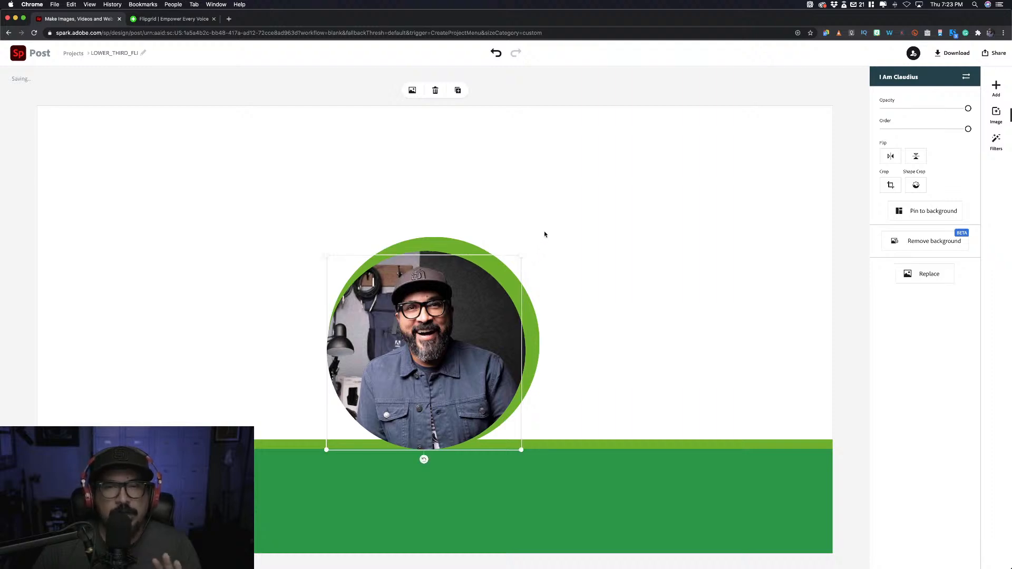
pyautogui.click(583, 214)
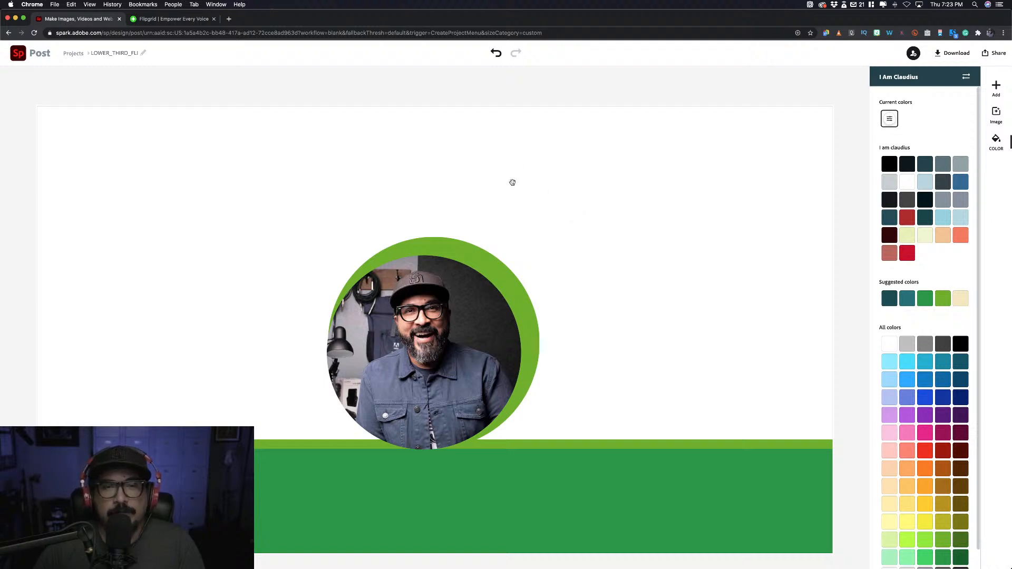
pyautogui.click(612, 87)
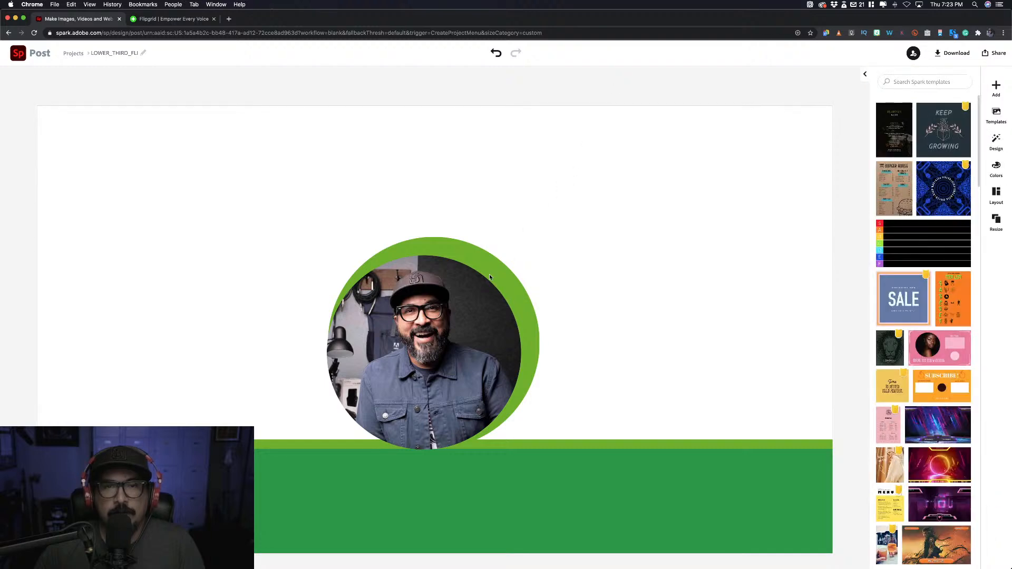
pyautogui.click(465, 296)
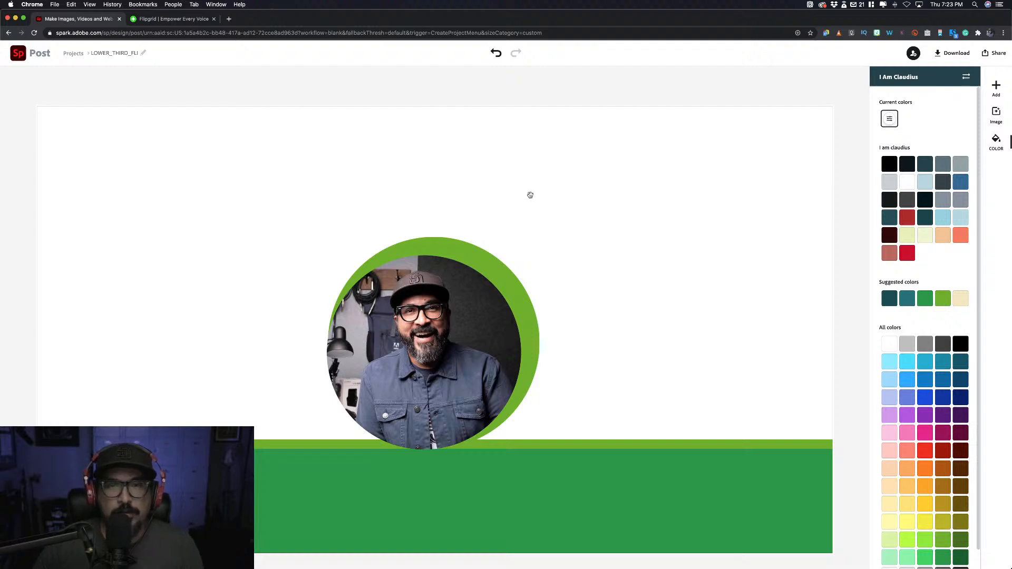
pyautogui.click(569, 98)
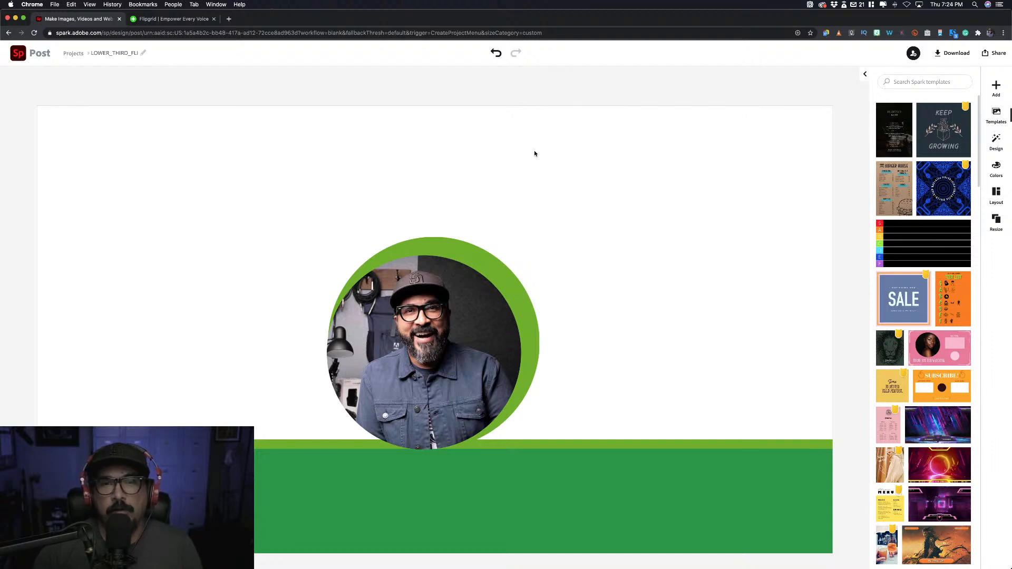
pyautogui.click(546, 180)
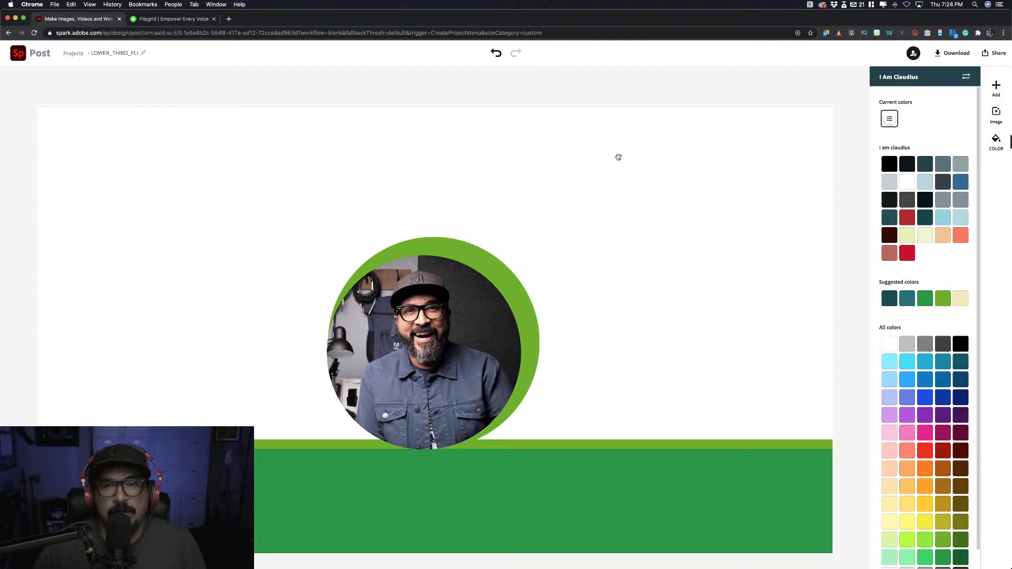
# Step: Select the portrait and light green circle together, centre-align them vertically and horizontally, and group them
pyautogui.moveTo(644, 87); pyautogui.dragTo(439, 311)
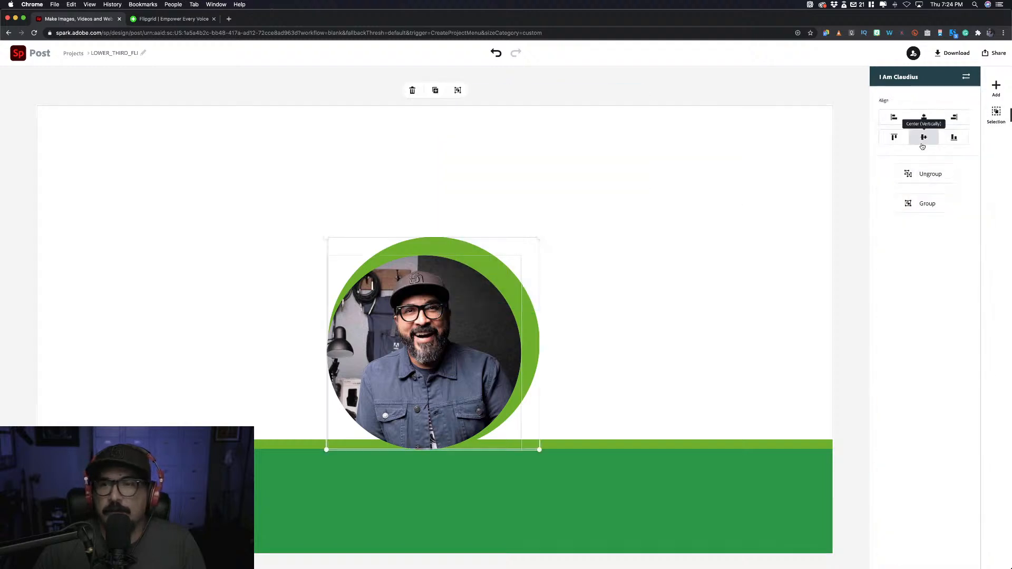
pyautogui.click(927, 118)
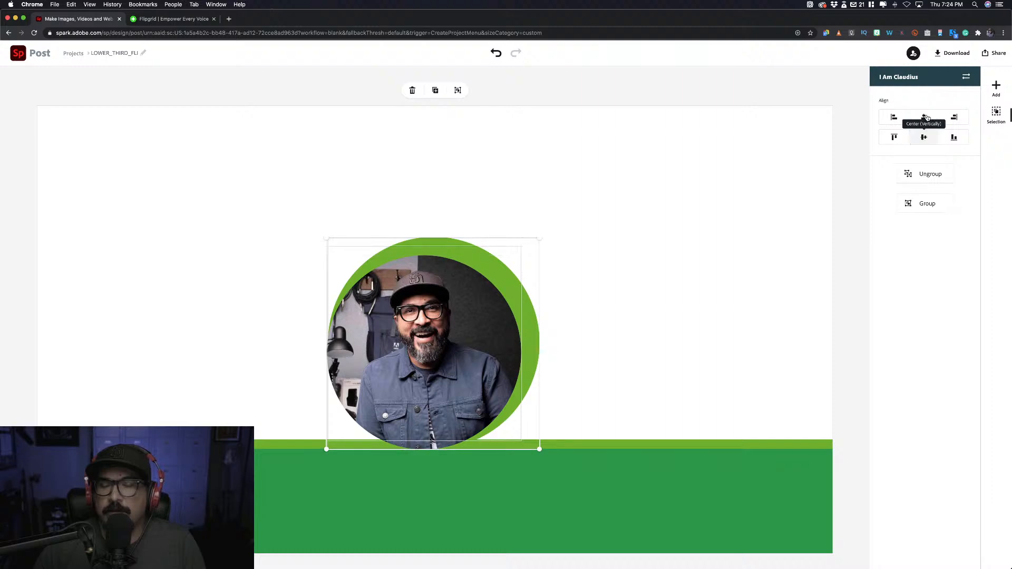
pyautogui.click(927, 118)
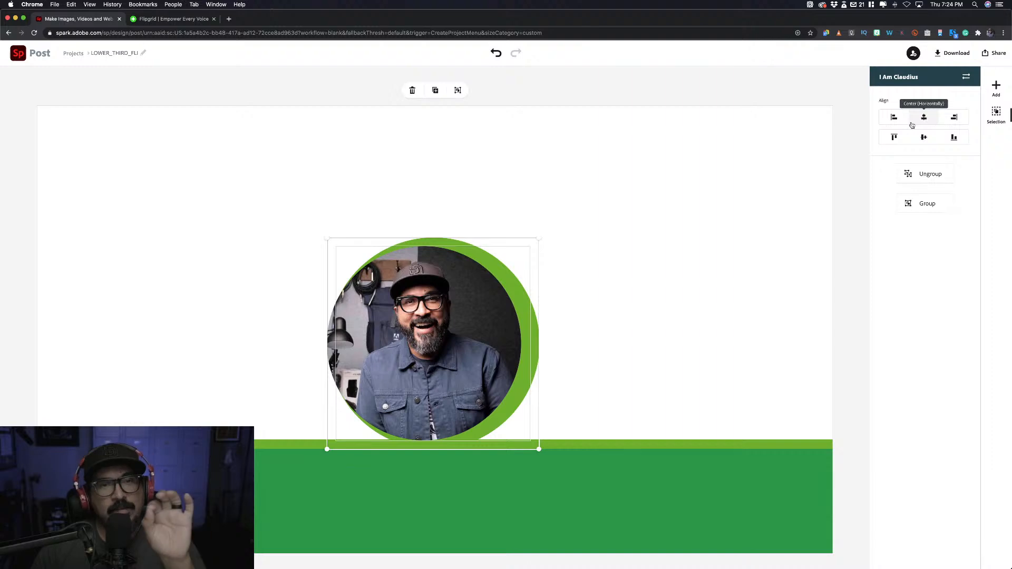
pyautogui.click(912, 125)
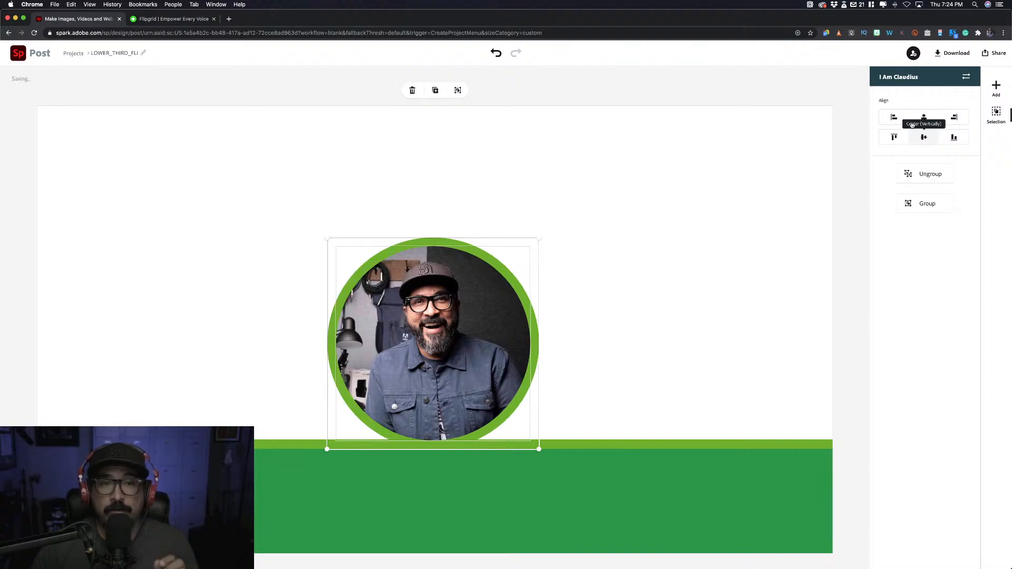
pyautogui.click(927, 213)
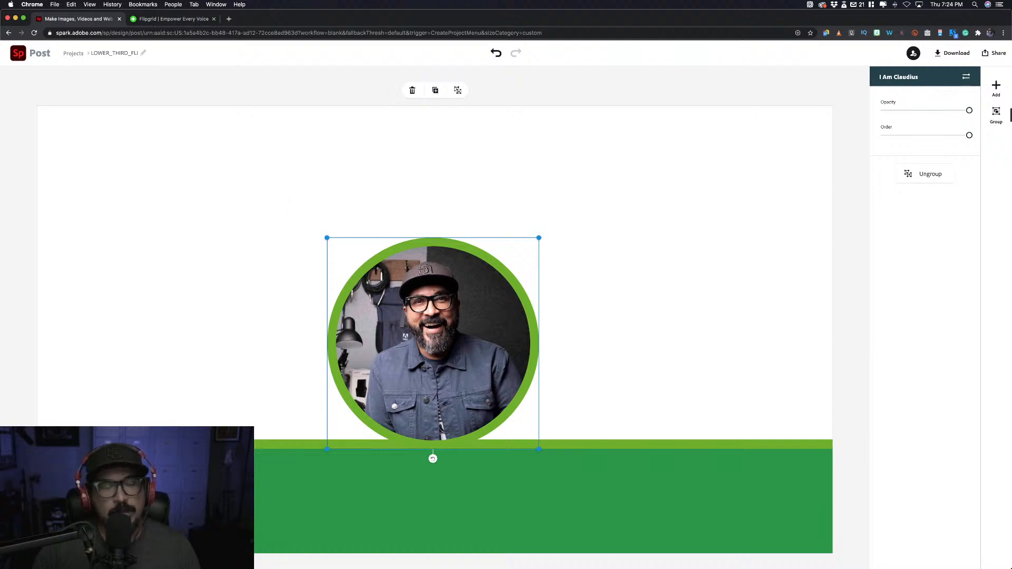
pyautogui.click(126, 469)
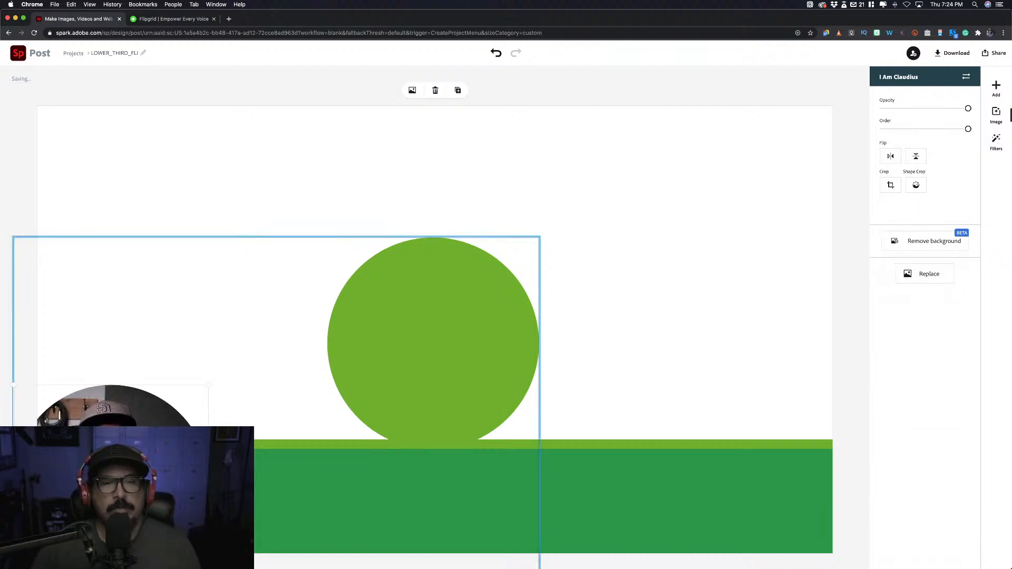
pyautogui.click(503, 57)
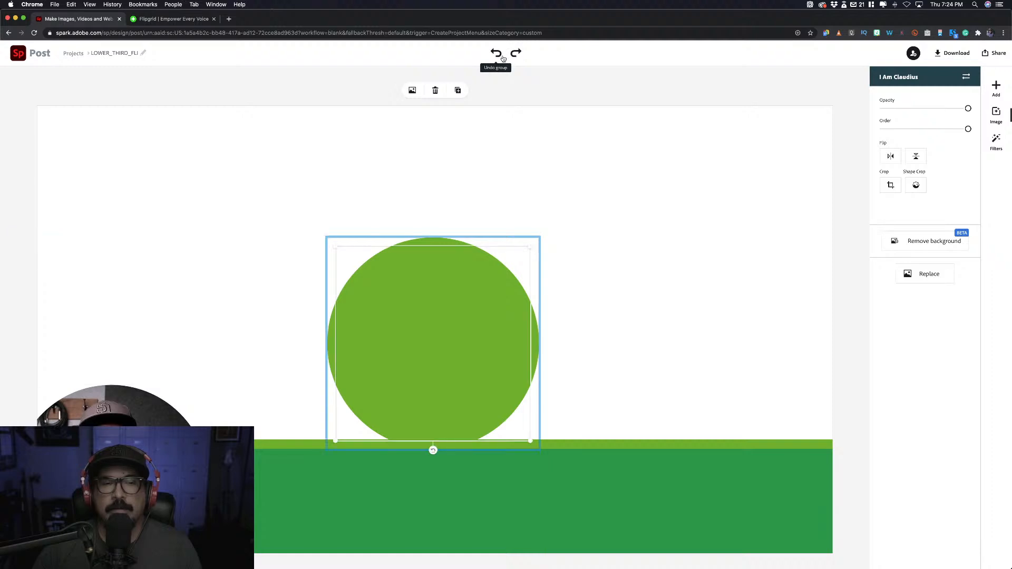
pyautogui.click(543, 179)
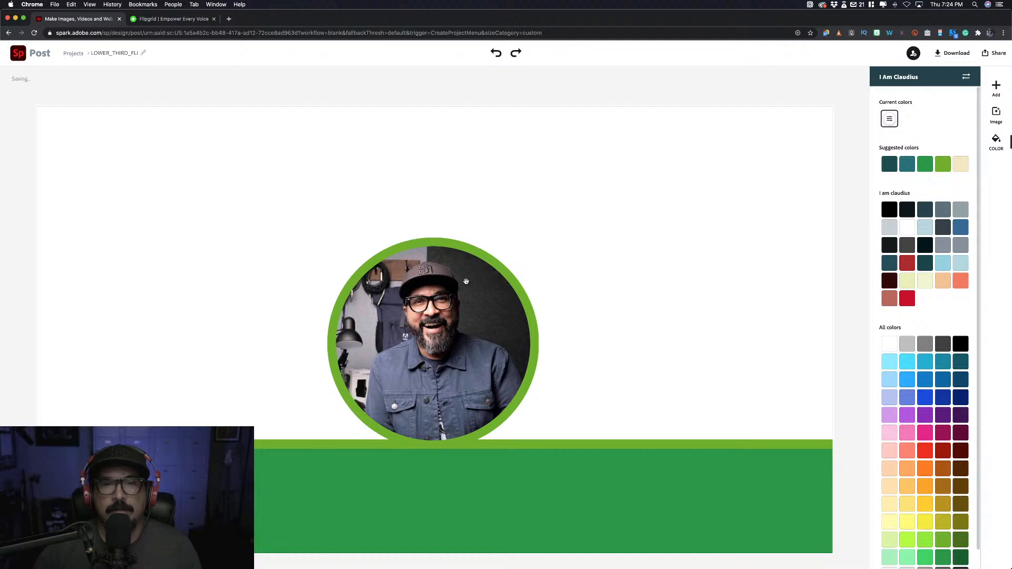
# Step: Move the portrait-and-ring group to the canvas's lower-left corner, overlapping the green bands and extending past the left edge
pyautogui.click(457, 311)
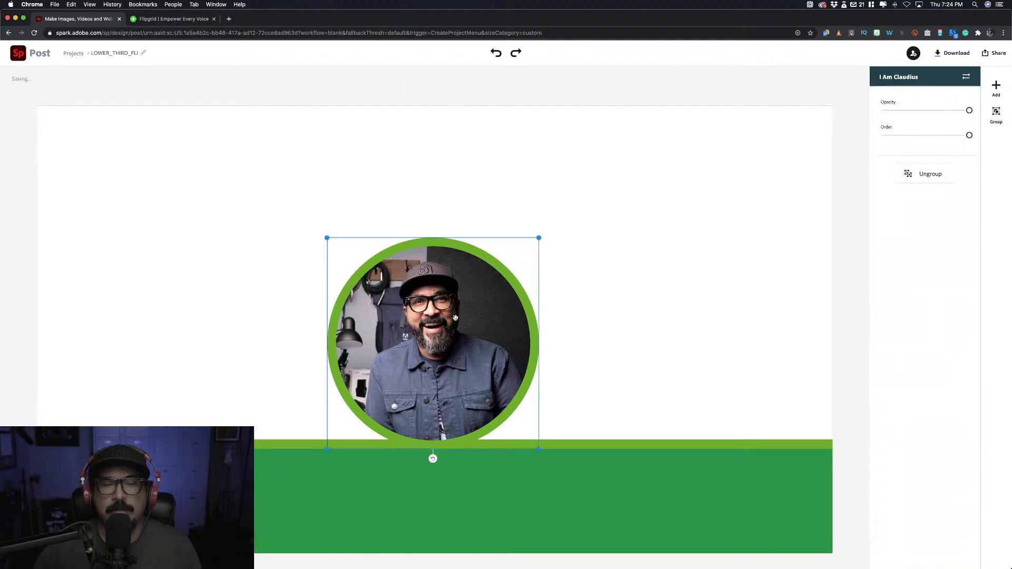
pyautogui.moveTo(351, 367); pyautogui.dragTo(110, 430)
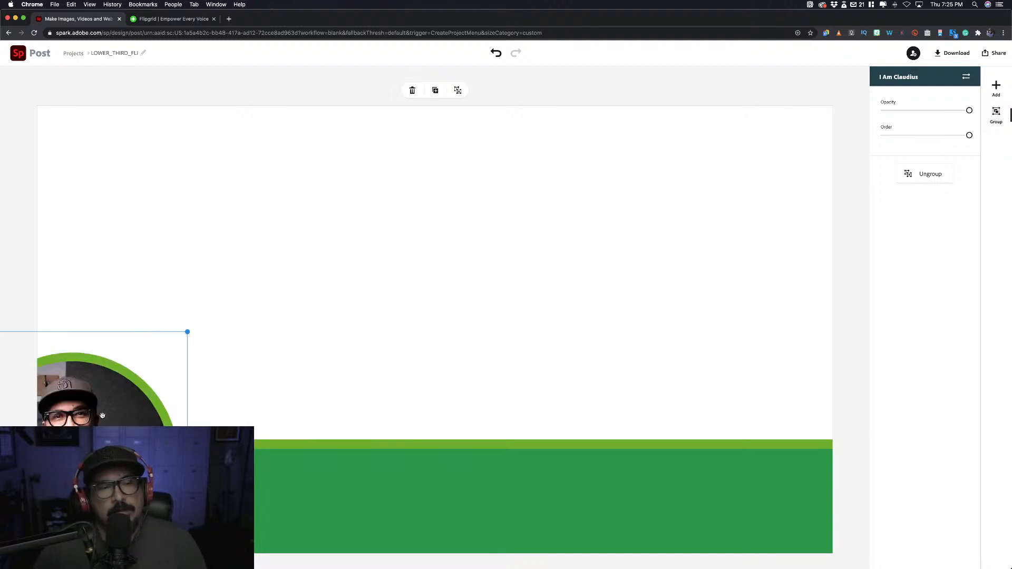
pyautogui.moveTo(116, 403); pyautogui.dragTo(120, 405)
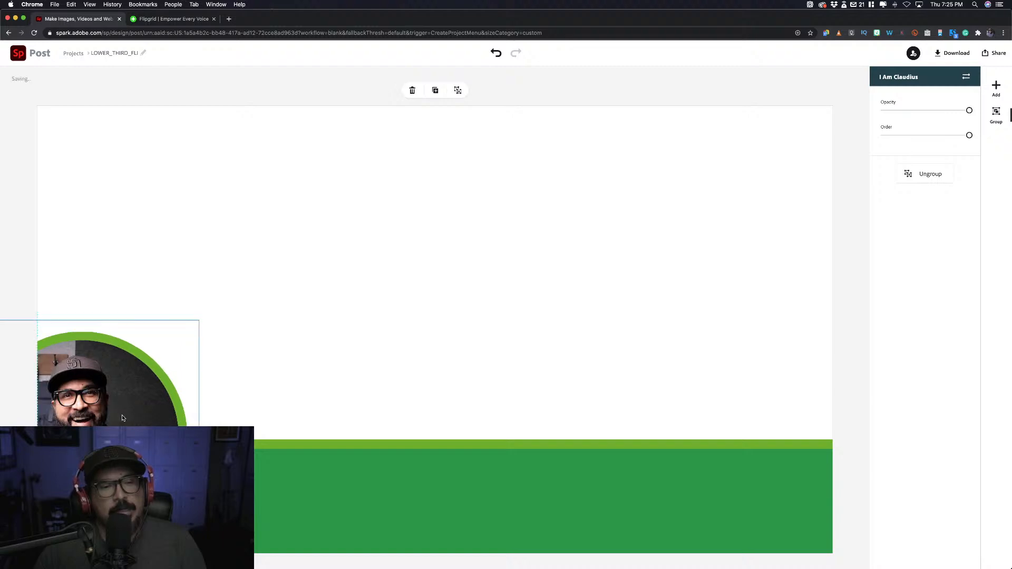
pyautogui.moveTo(125, 426); pyautogui.dragTo(132, 448)
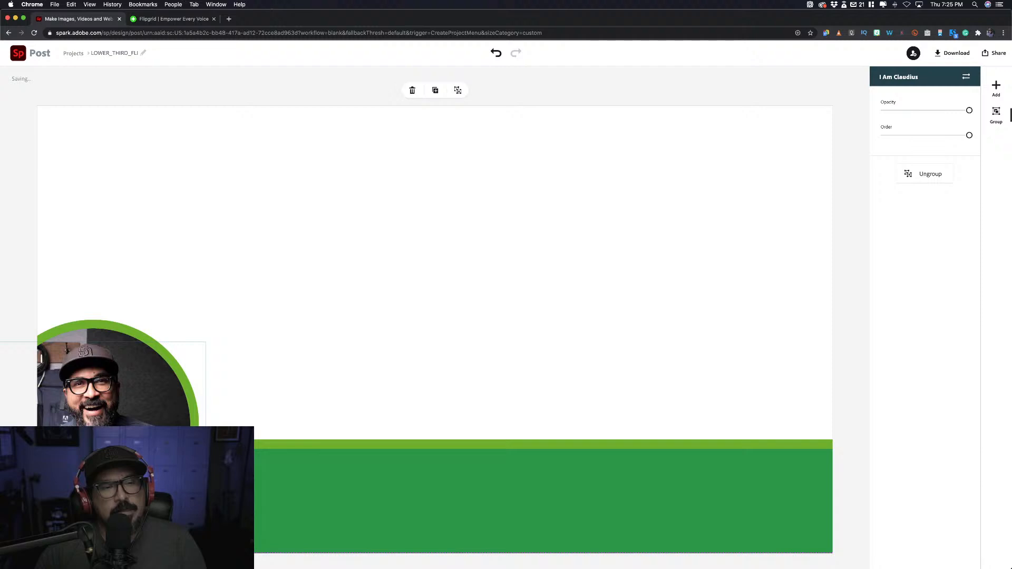
pyautogui.moveTo(131, 449); pyautogui.dragTo(132, 458)
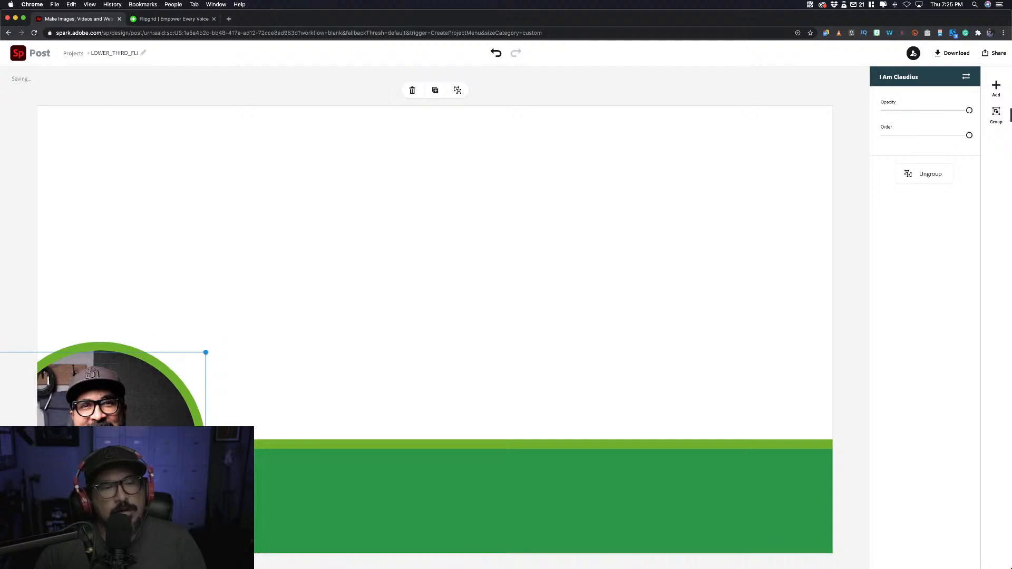
pyautogui.moveTo(131, 458); pyautogui.dragTo(125, 494)
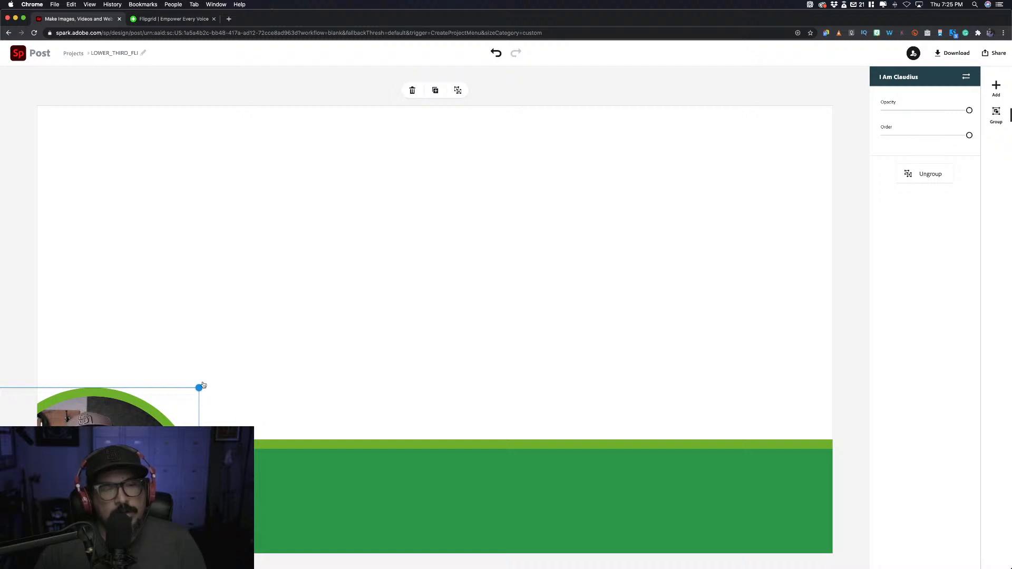
# Step: Scale down the portrait-and-ring group in the canvas's lower-left corner in small amounts
pyautogui.moveTo(199, 389); pyautogui.dragTo(189, 398)
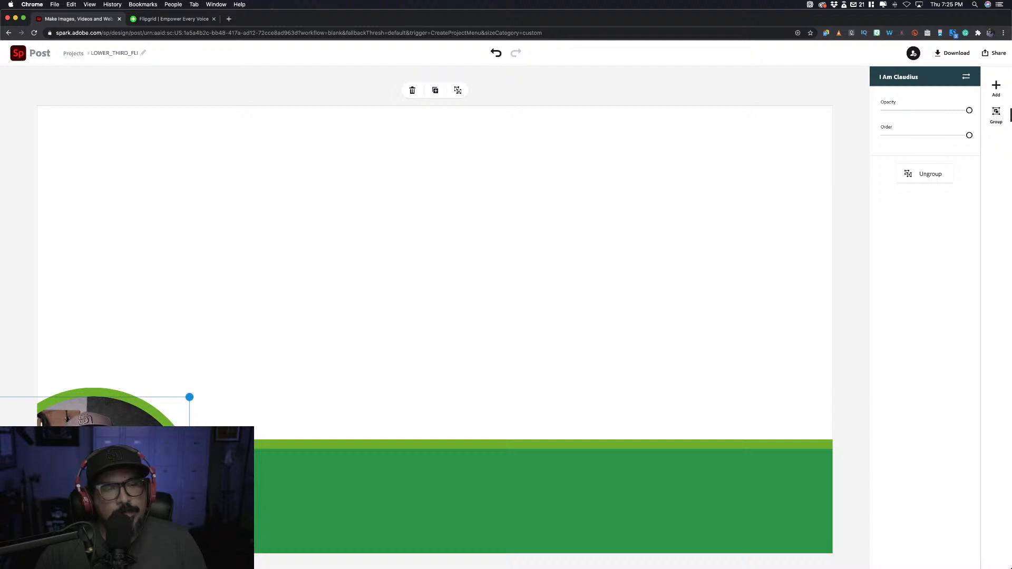
pyautogui.moveTo(189, 398); pyautogui.dragTo(171, 416)
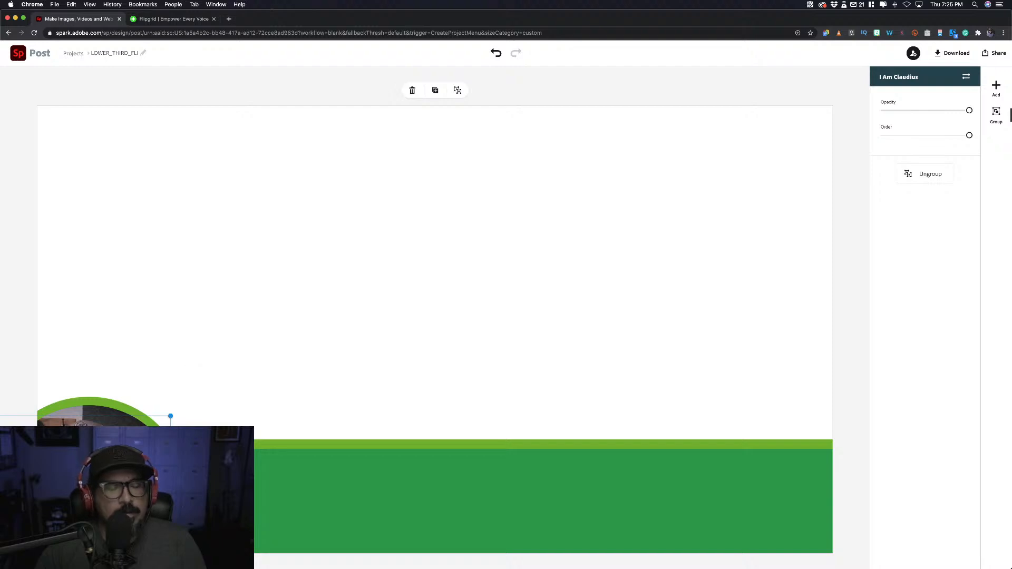
pyautogui.click(170, 407)
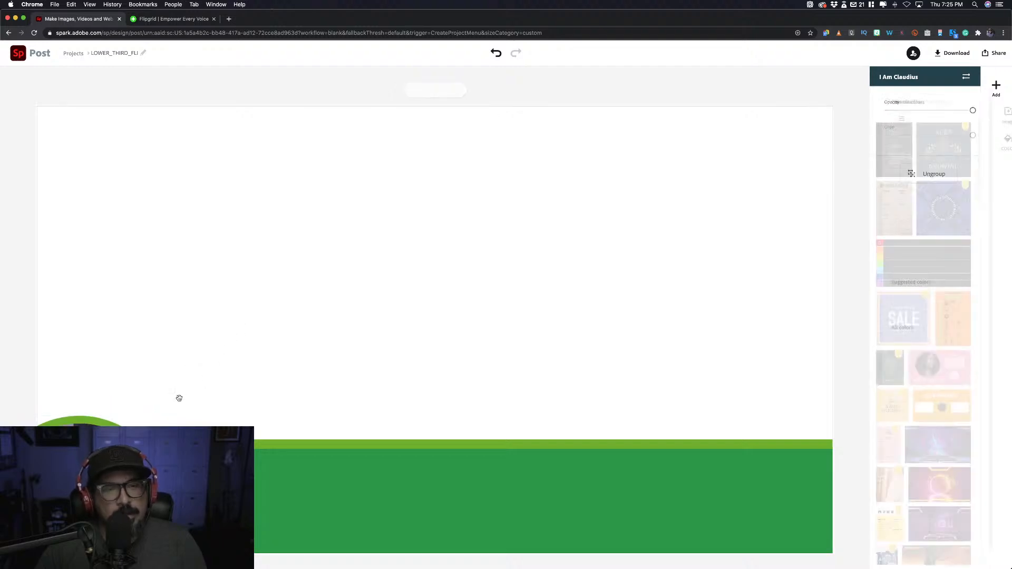
pyautogui.click(170, 416)
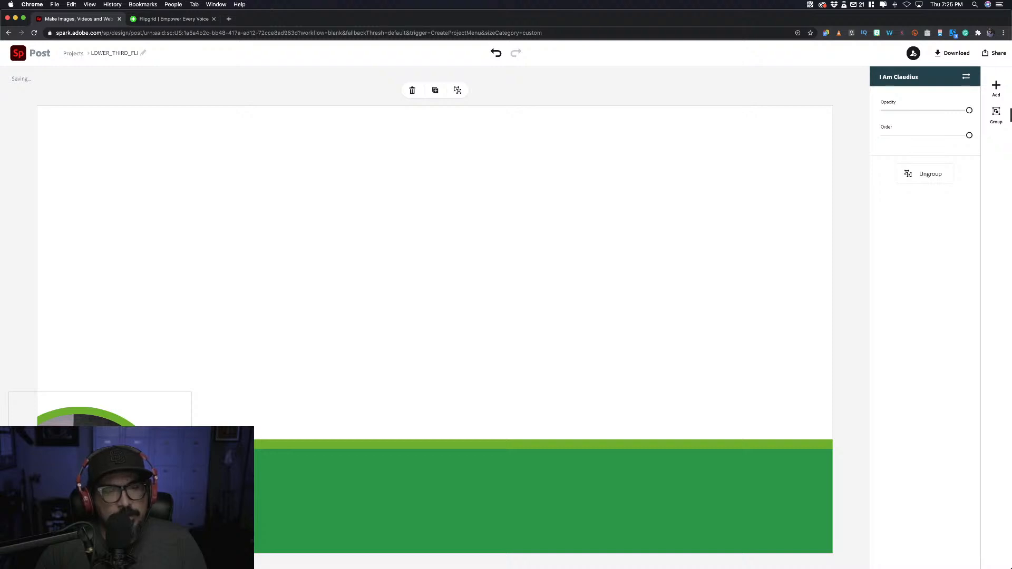
# Step: Nudge the reduced portrait group up and right so most of it sits inside the canvas over the bands, and deselect it
pyautogui.moveTo(100, 483); pyautogui.dragTo(112, 477)
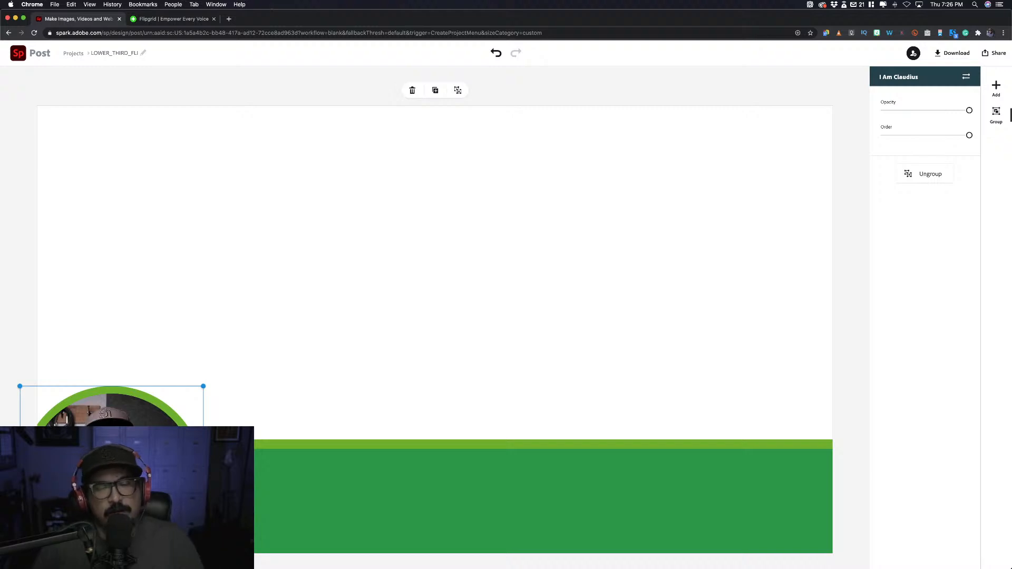
pyautogui.moveTo(112, 477); pyautogui.dragTo(108, 483)
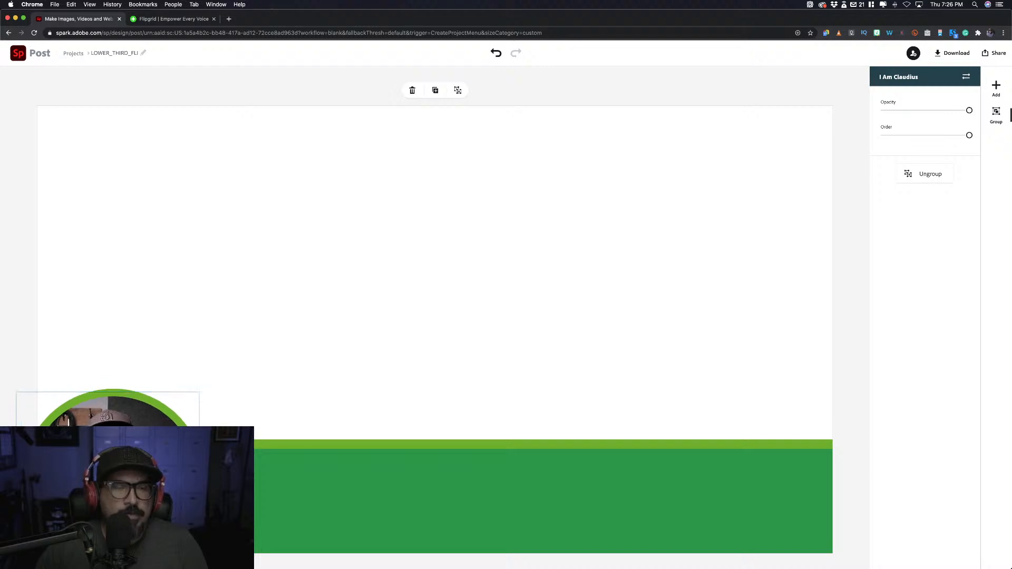
pyautogui.click(232, 362)
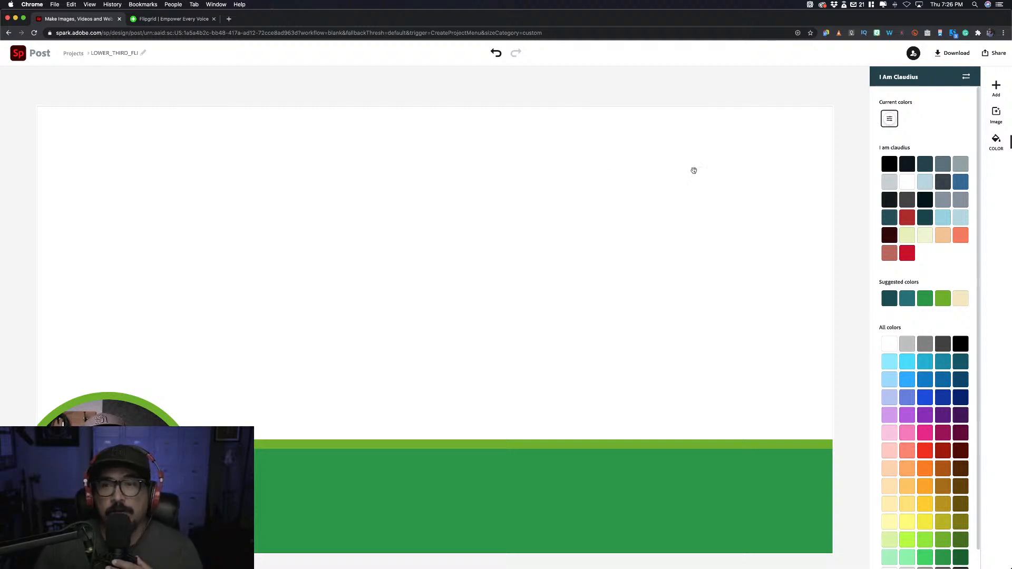
# Step: Download the lower-third as a PNG with a transparent background
pyautogui.click(963, 55)
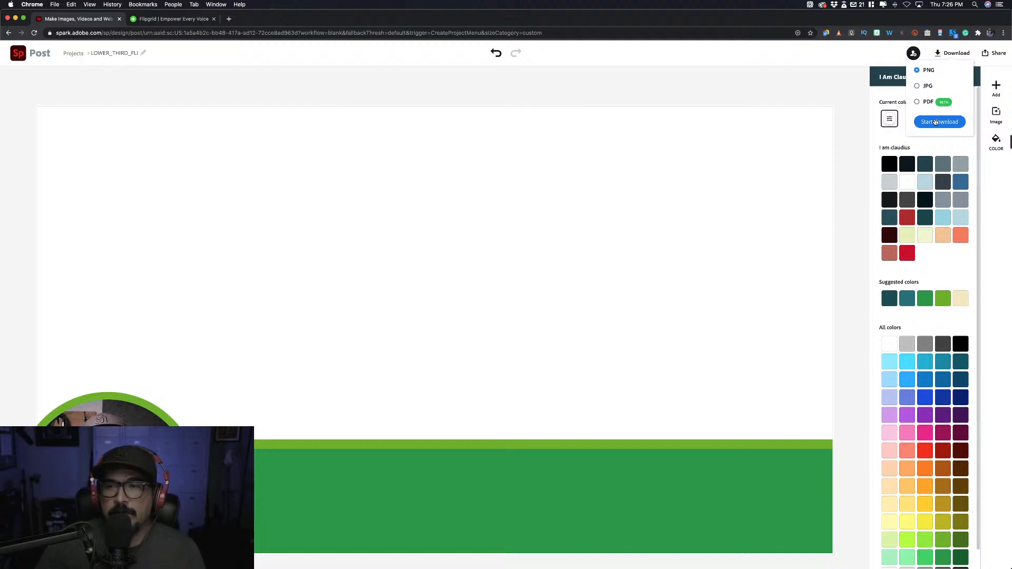
pyautogui.click(936, 122)
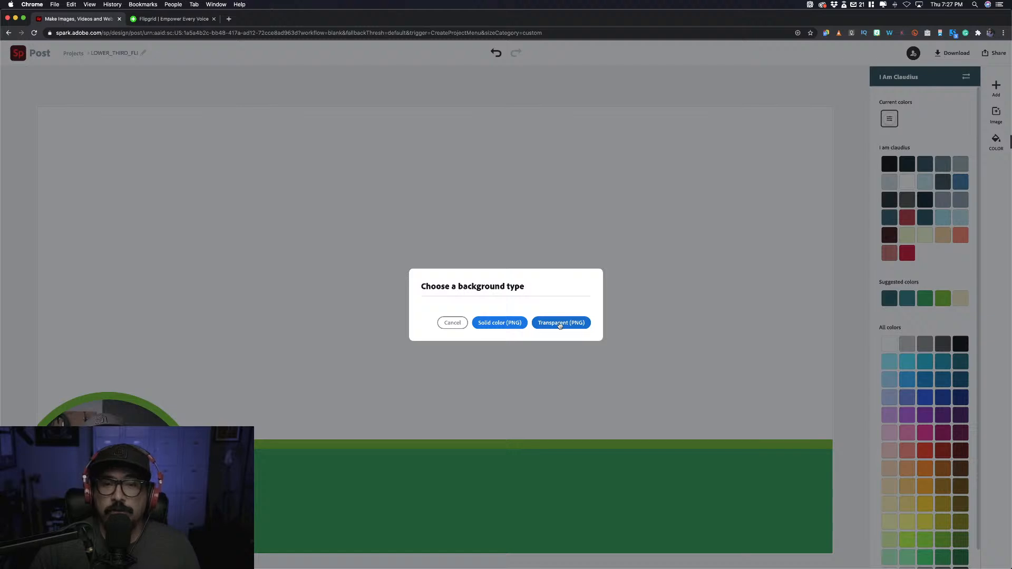
pyautogui.click(560, 324)
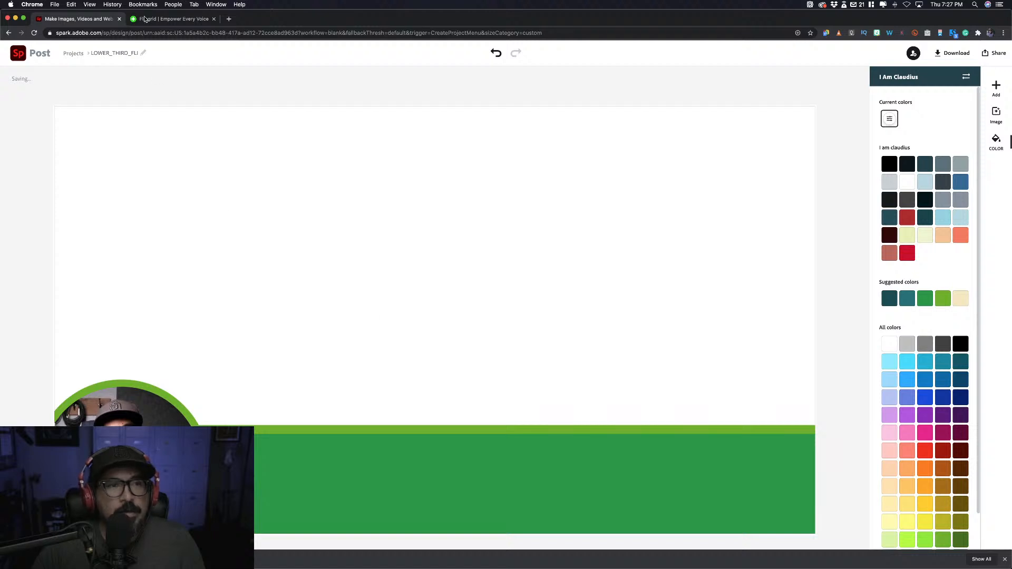
# Step: Leave the lower-third design for the projects list and close the Adobe Spark page, switching to the Flipgrid site
pyautogui.click(120, 21)
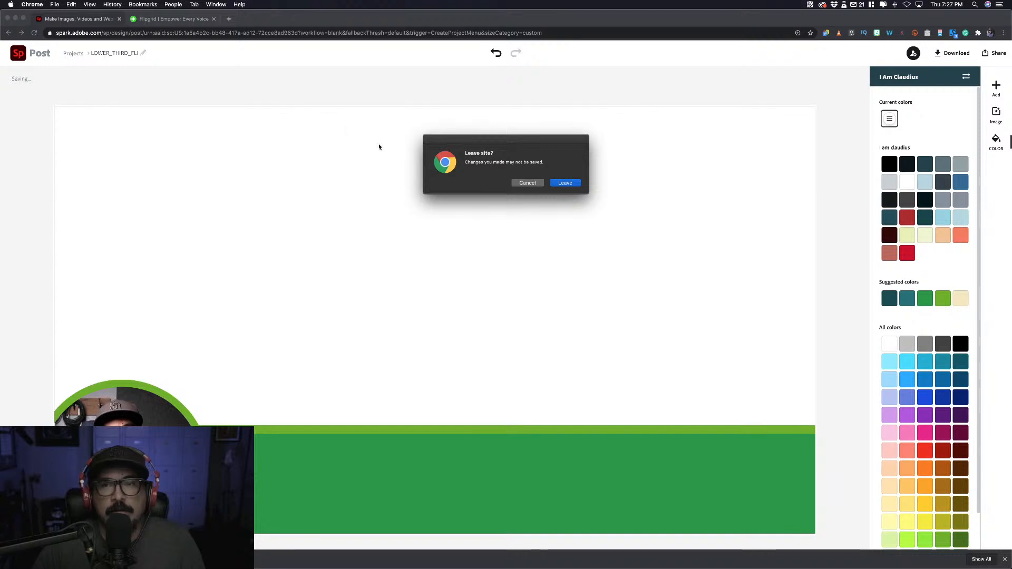
pyautogui.click(517, 183)
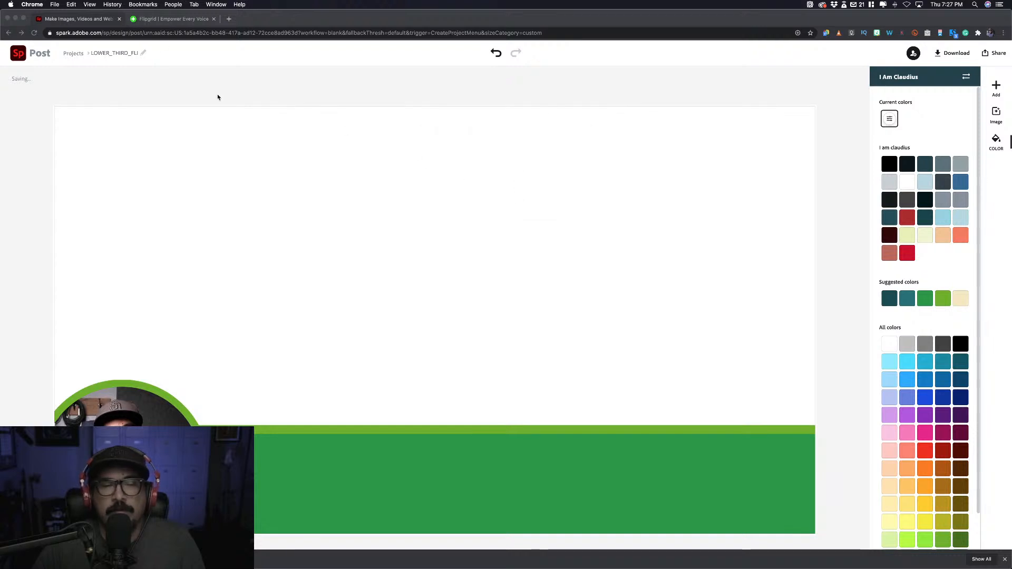
pyautogui.click(74, 53)
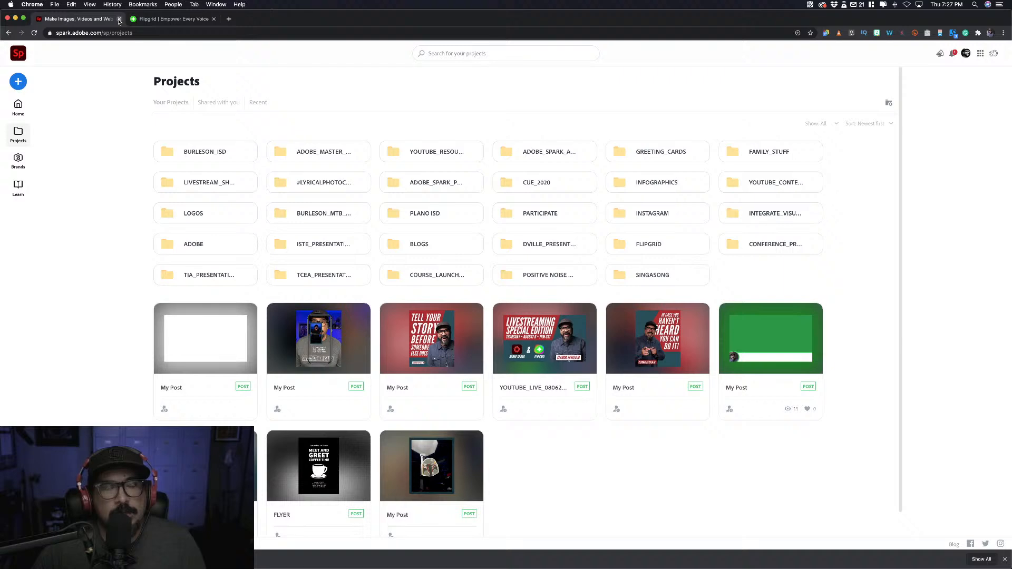
pyautogui.click(125, 21)
pyautogui.click(121, 19)
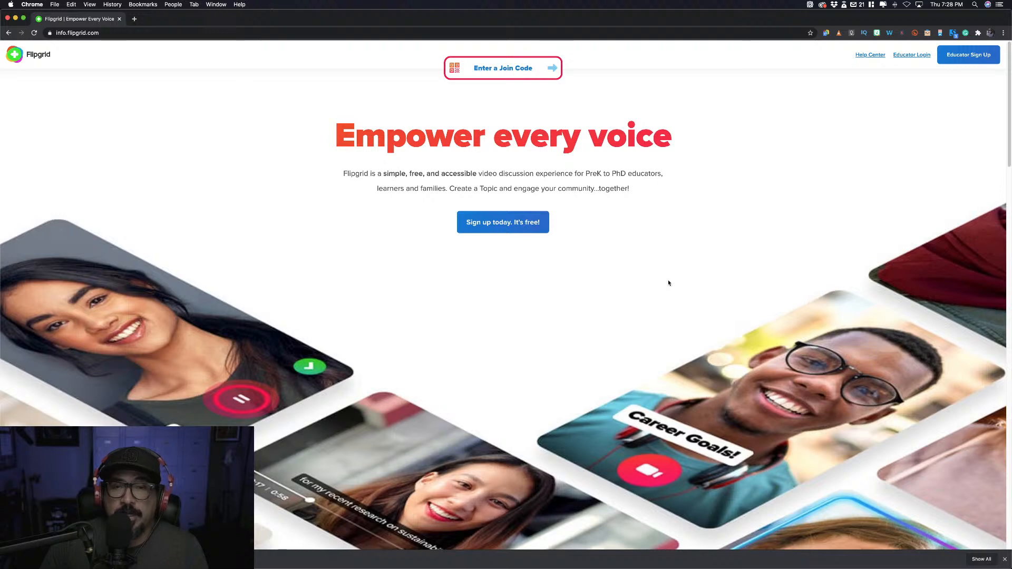
# Step: Log in to Flipgrid as an educator, start a new Shorts video and dismiss the recording introduction
pyautogui.click(908, 56)
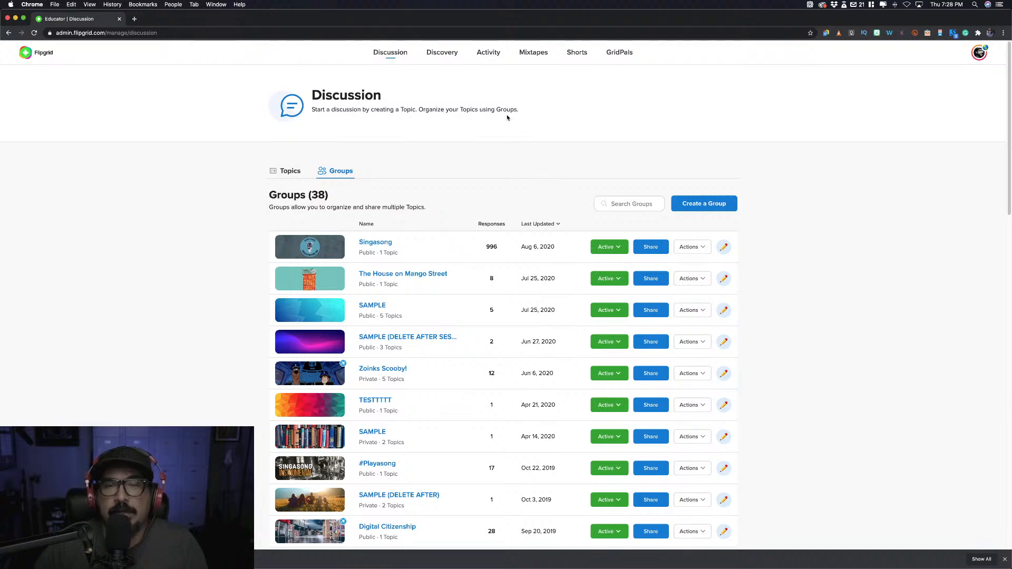
pyautogui.click(577, 53)
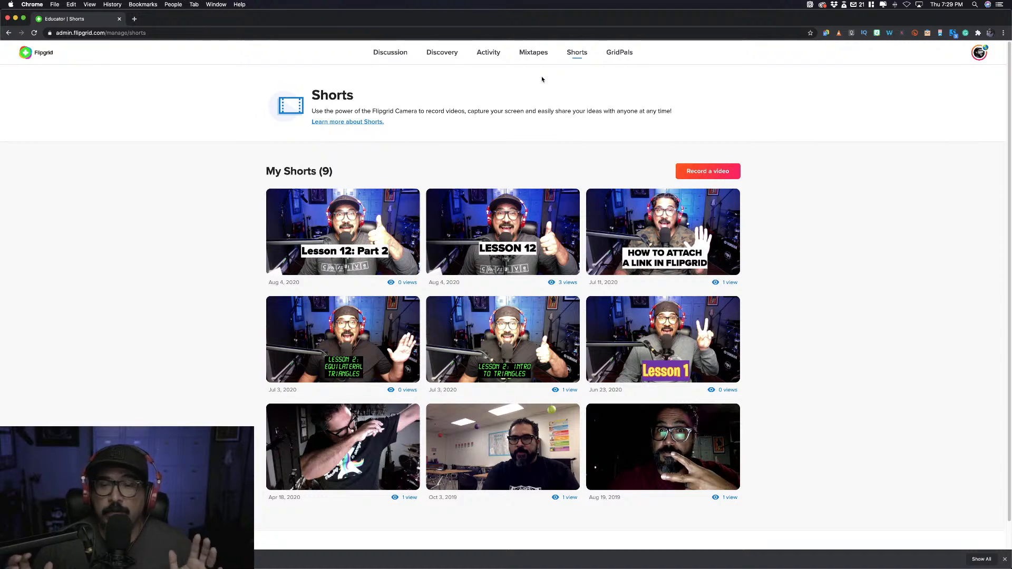
pyautogui.click(735, 174)
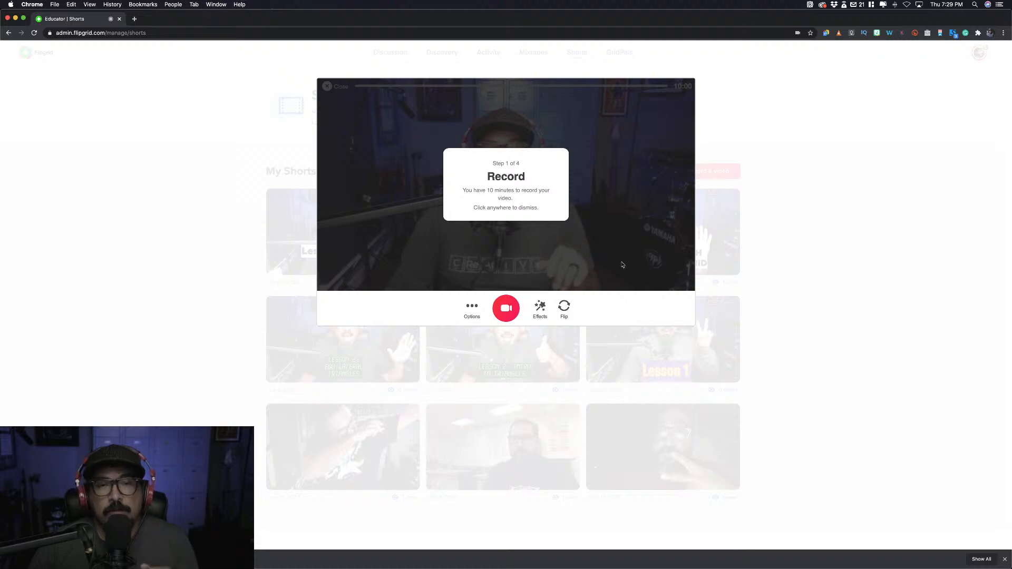
pyautogui.click(635, 247)
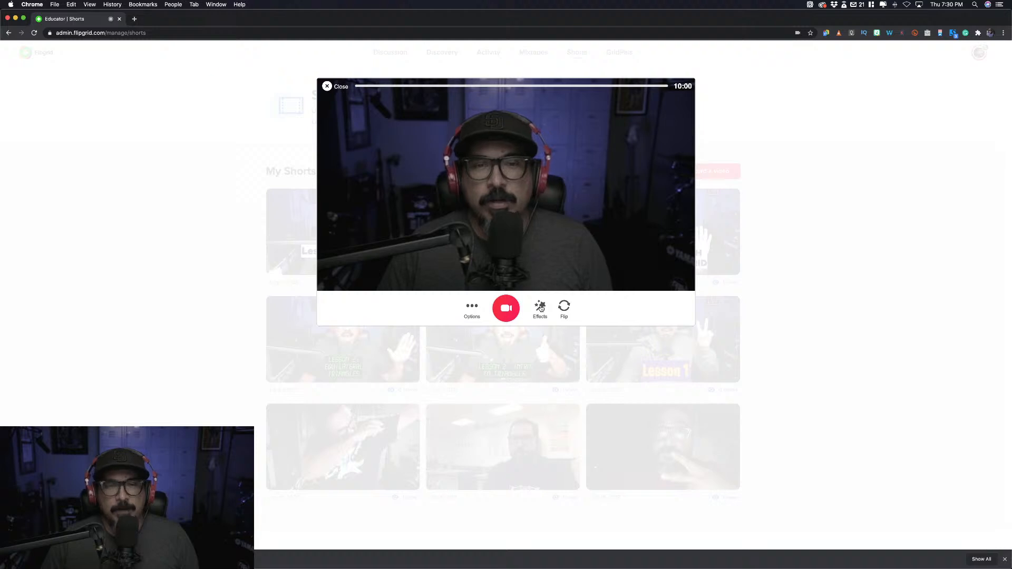
# Step: Try the blue-purple neon frame on the camera preview and clear it again
pyautogui.click(540, 308)
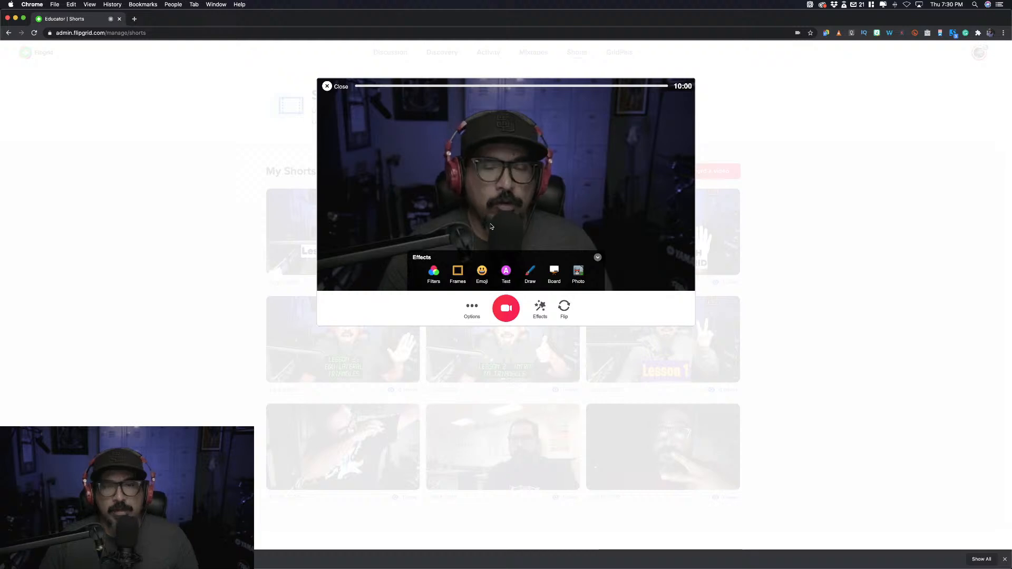
pyautogui.click(463, 269)
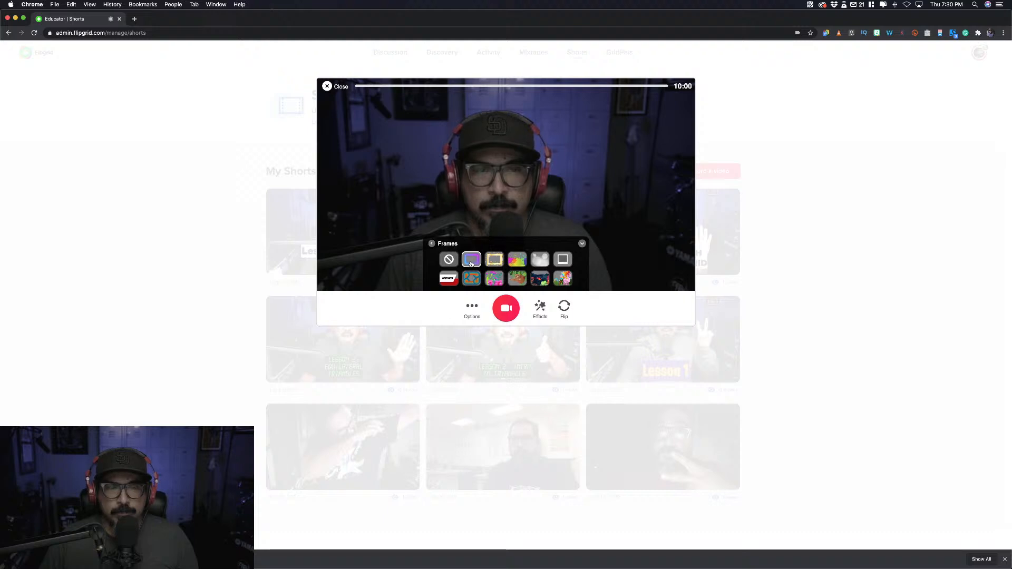
pyautogui.click(471, 260)
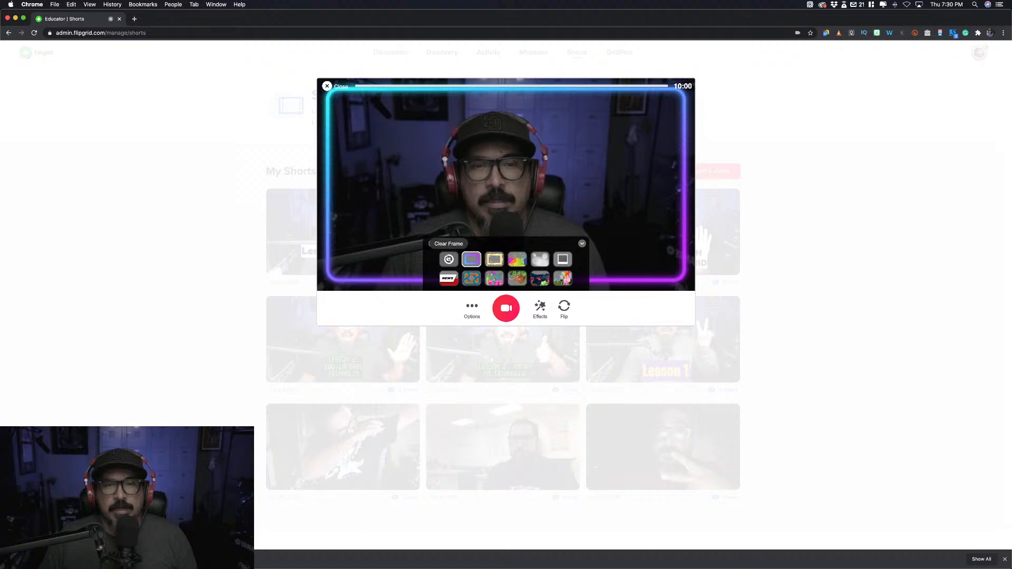
pyautogui.click(448, 259)
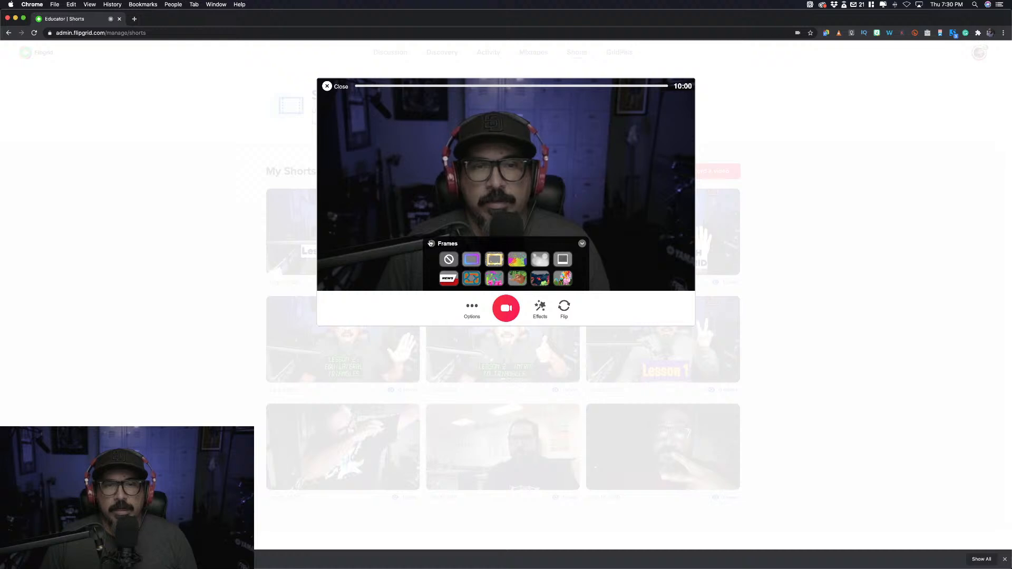
# Step: Add LOWER_THIRD_FLIPGRID.png from the Downloads folder to the video as a custom photo sticker
pyautogui.click(539, 307)
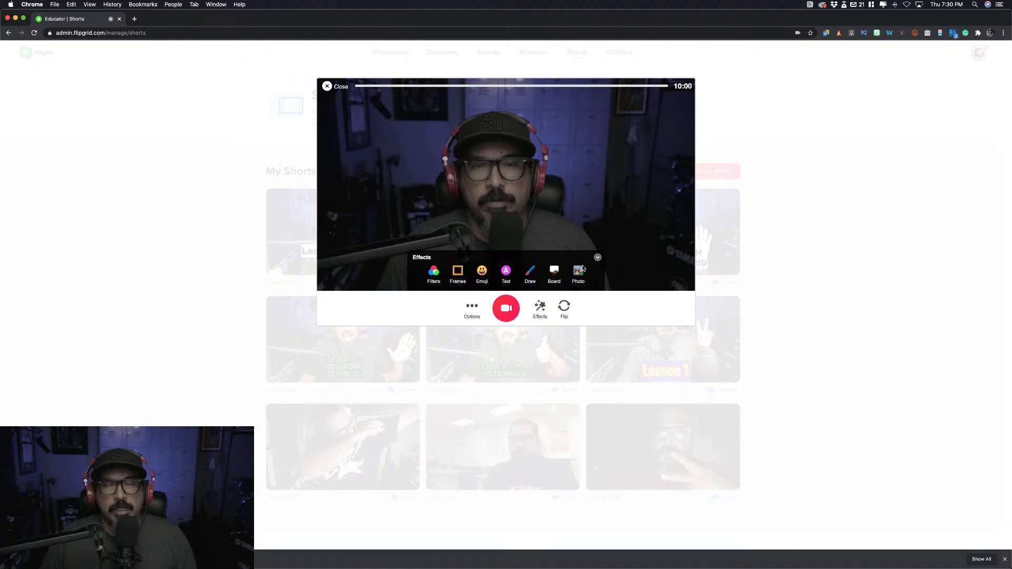
pyautogui.click(579, 271)
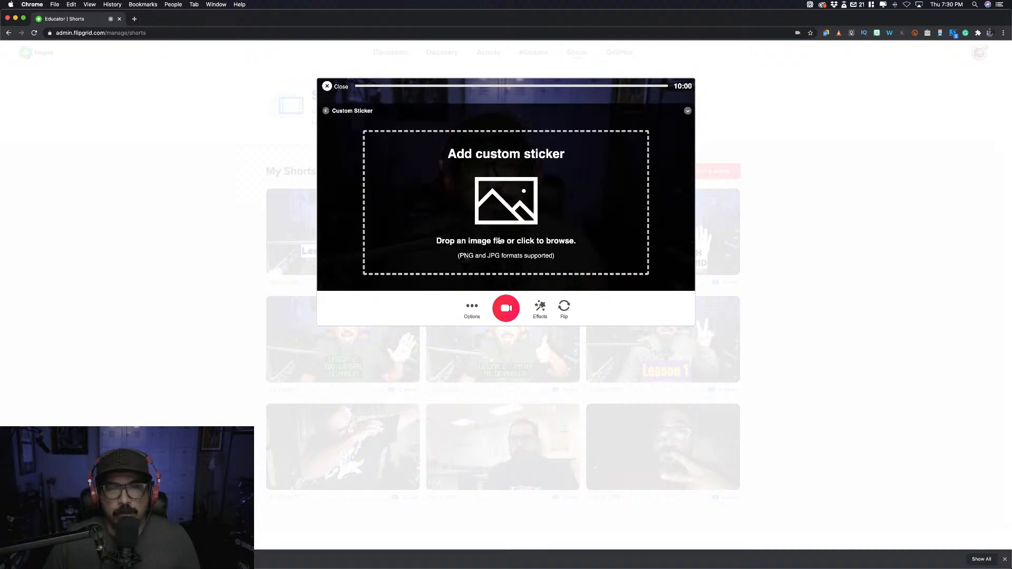
pyautogui.click(518, 219)
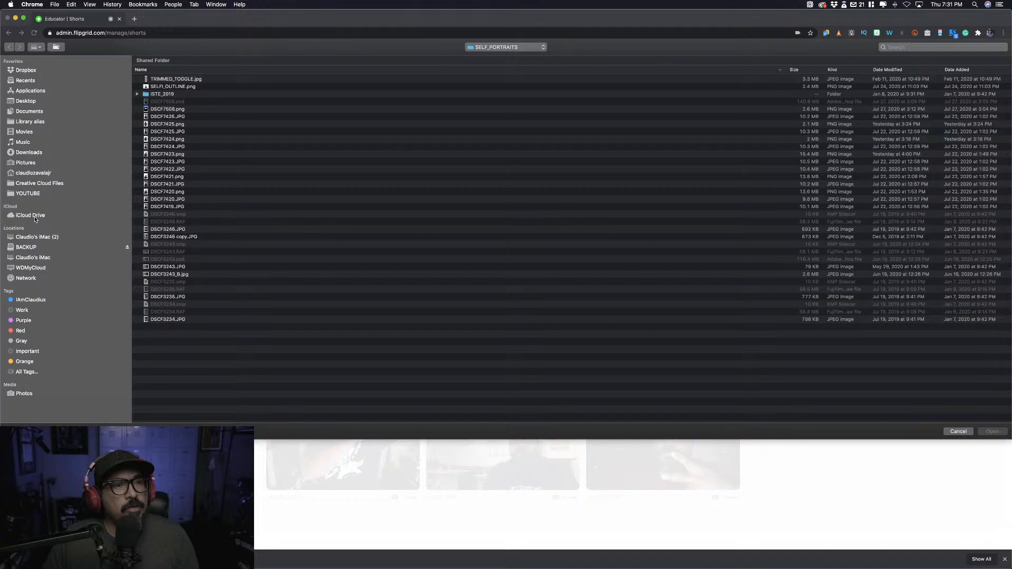
pyautogui.click(29, 153)
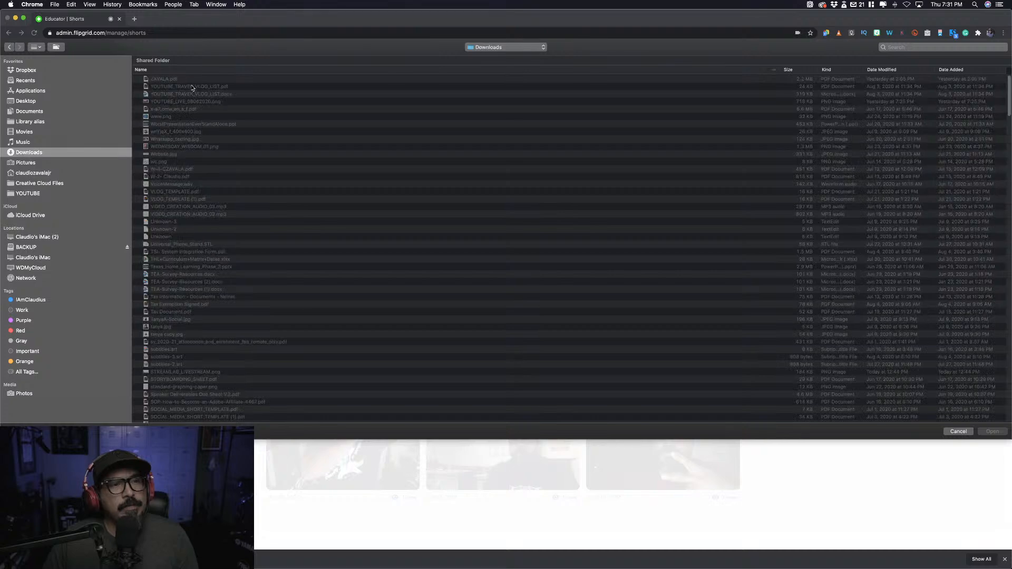
pyautogui.click(951, 70)
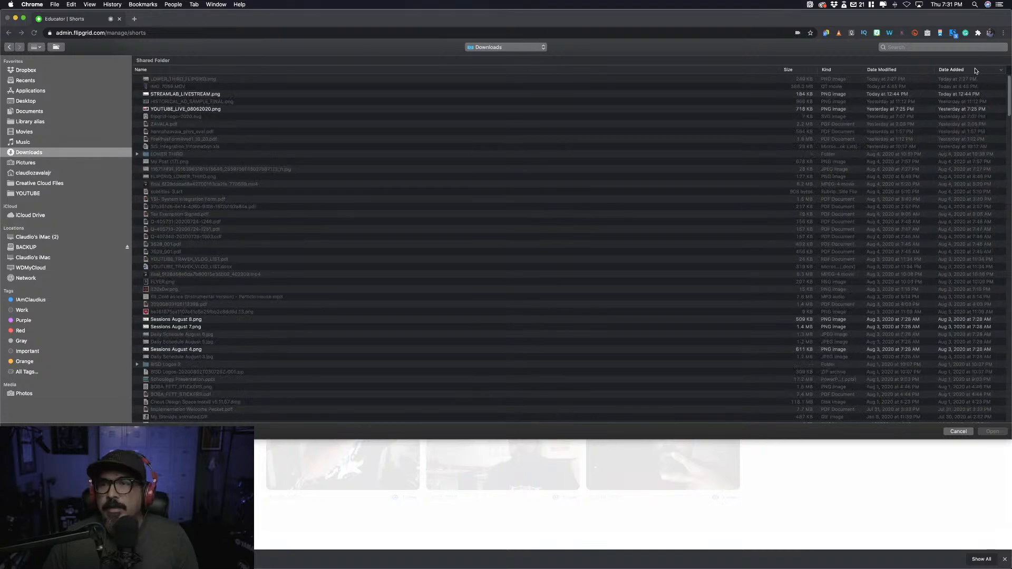
pyautogui.click(216, 79)
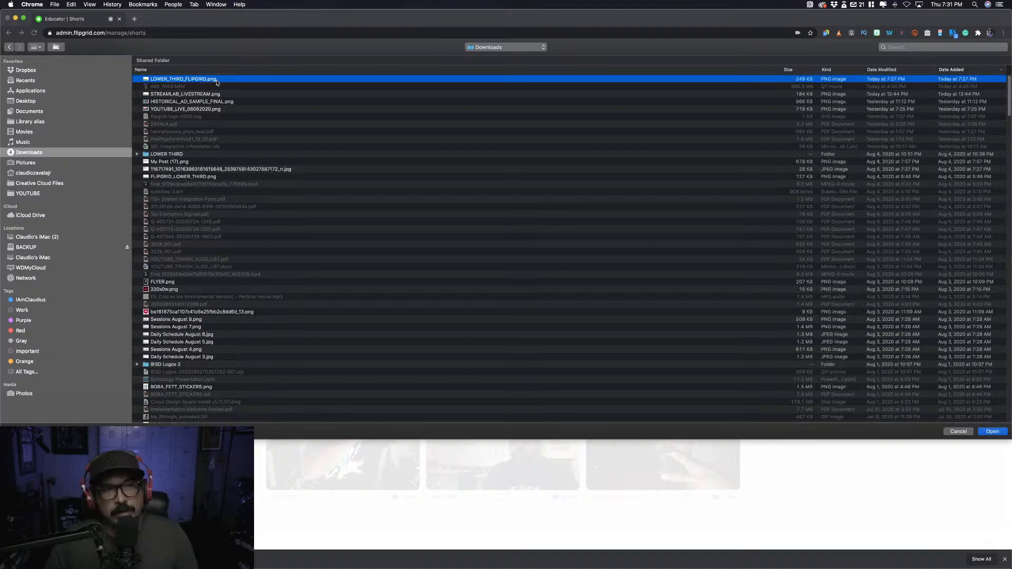
pyautogui.doubleClick(216, 80)
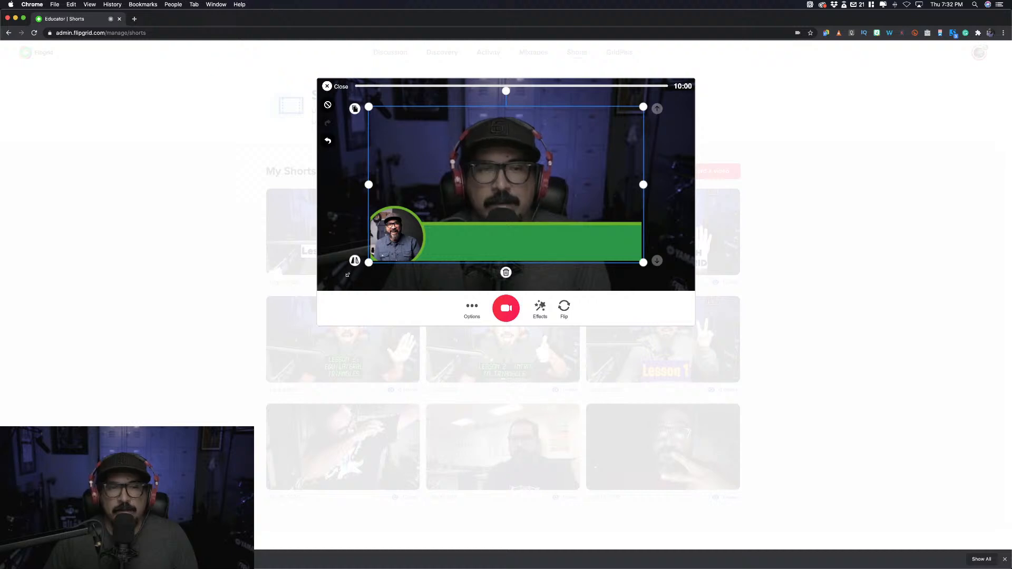
# Step: Enlarge the lower-third sticker to span the full video width and align its green bands with the frame's bottom edge
pyautogui.moveTo(348, 275); pyautogui.dragTo(323, 290)
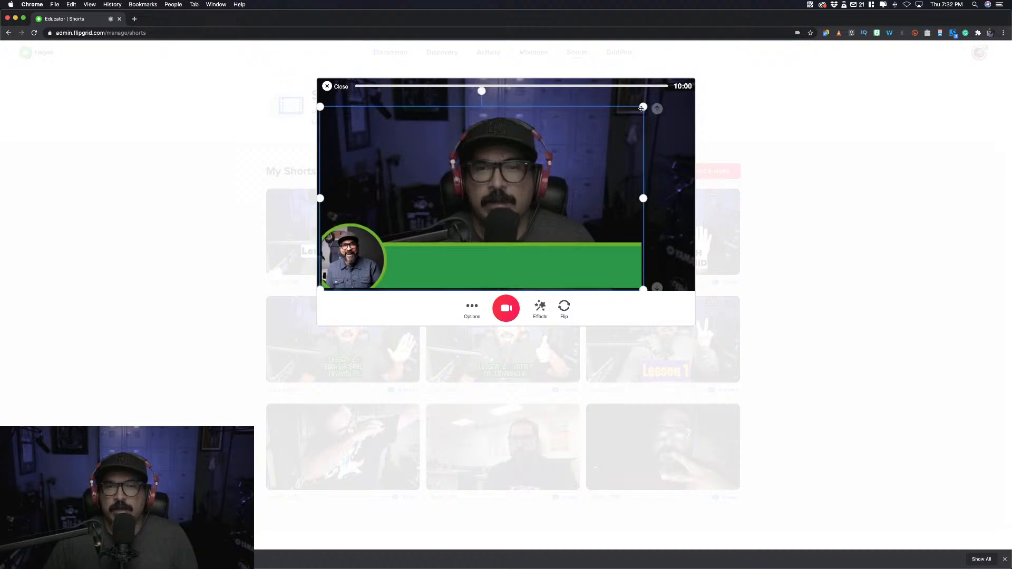
pyautogui.moveTo(641, 108); pyautogui.dragTo(714, 77)
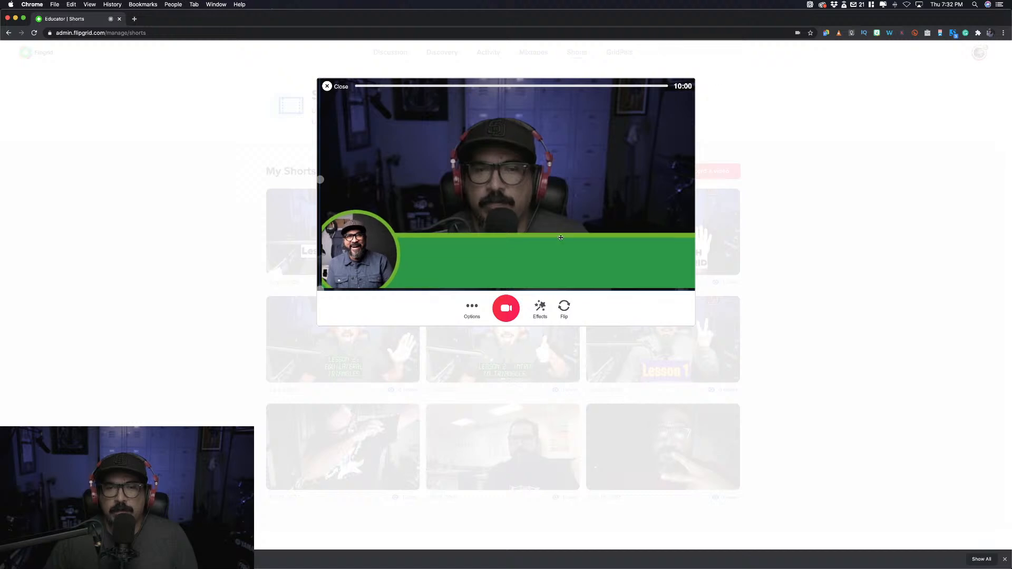
pyautogui.moveTo(542, 259); pyautogui.dragTo(535, 270)
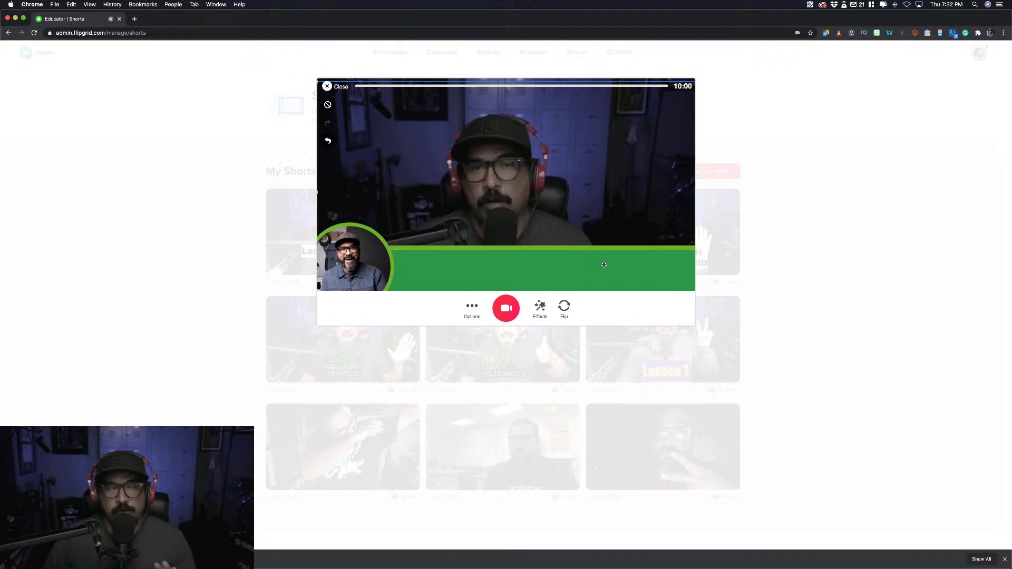
# Step: Add Classic-style text over the video reading "WELCOME TO" followed by the teacher's title and initial
pyautogui.click(543, 309)
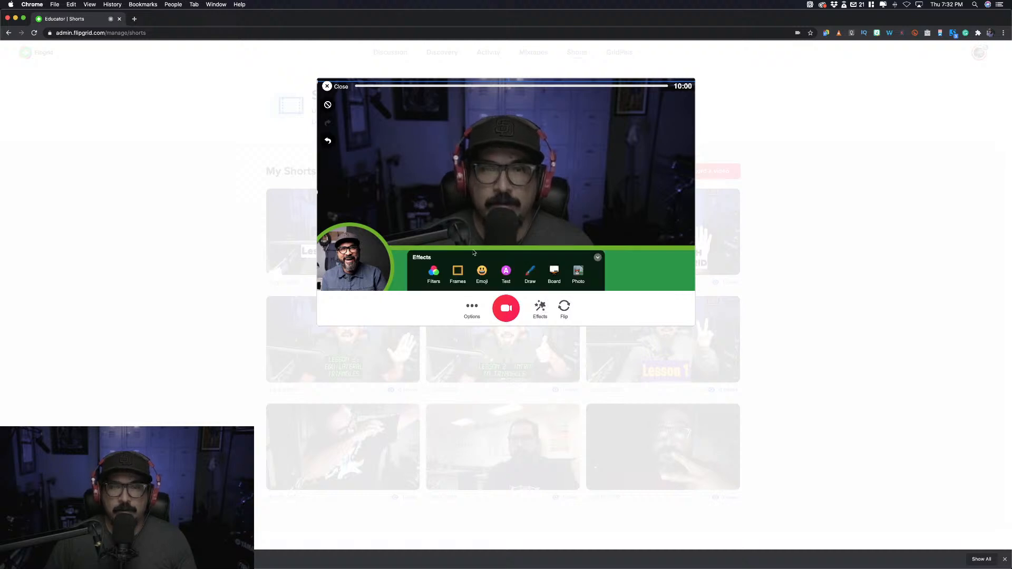
pyautogui.click(504, 271)
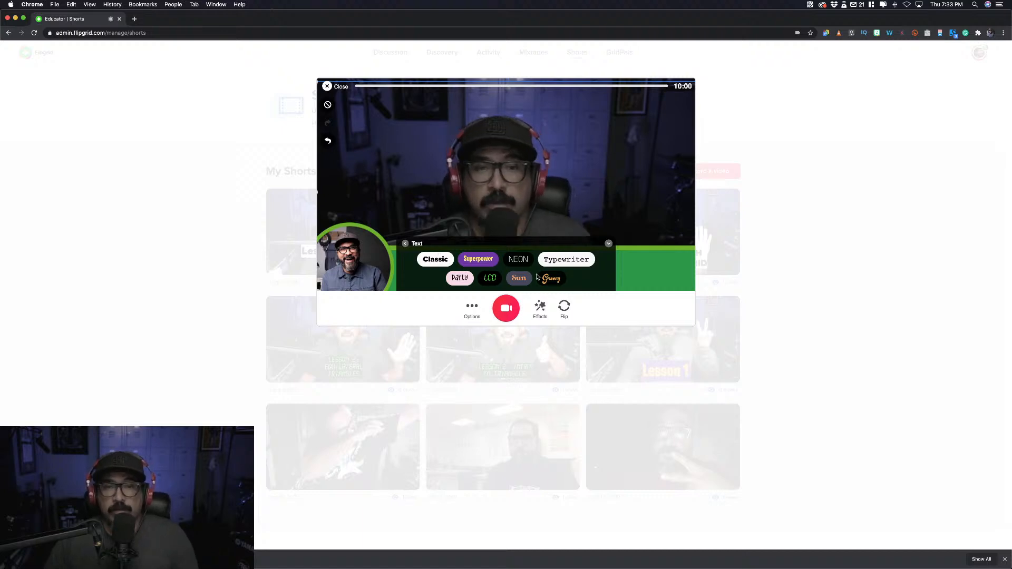
pyautogui.click(438, 262)
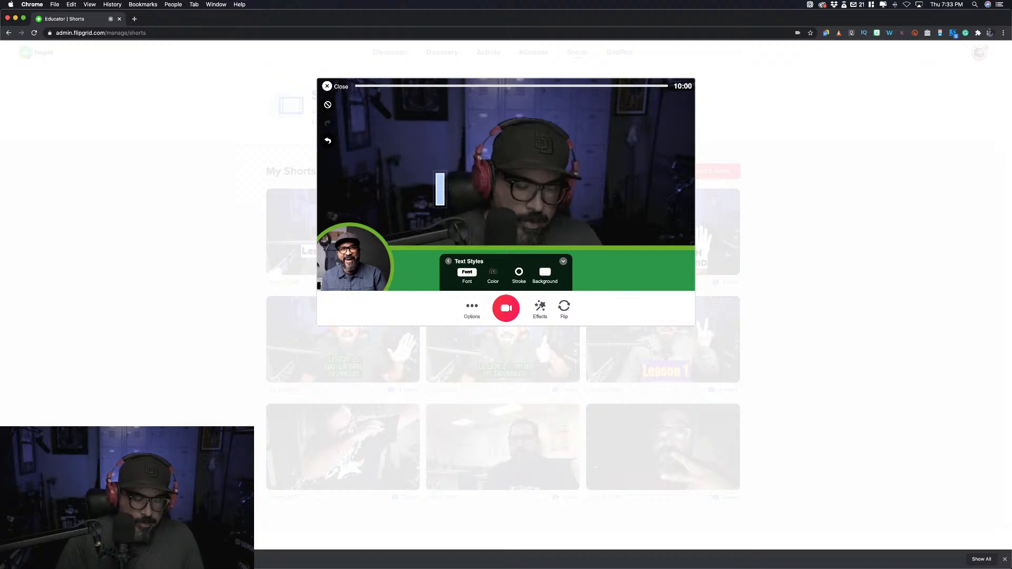
pyautogui.write('LOWER')
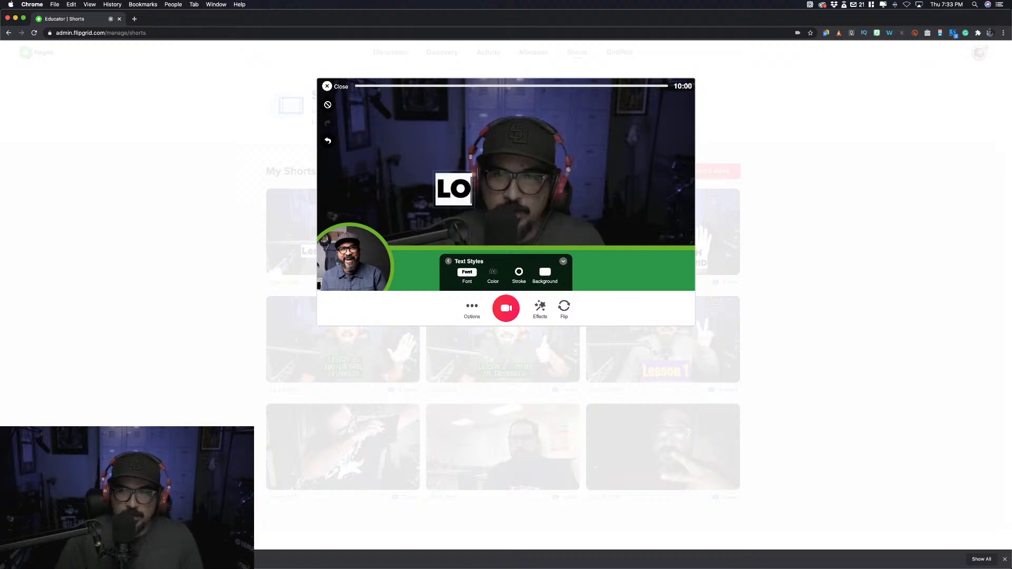
pyautogui.press('BackSpace')
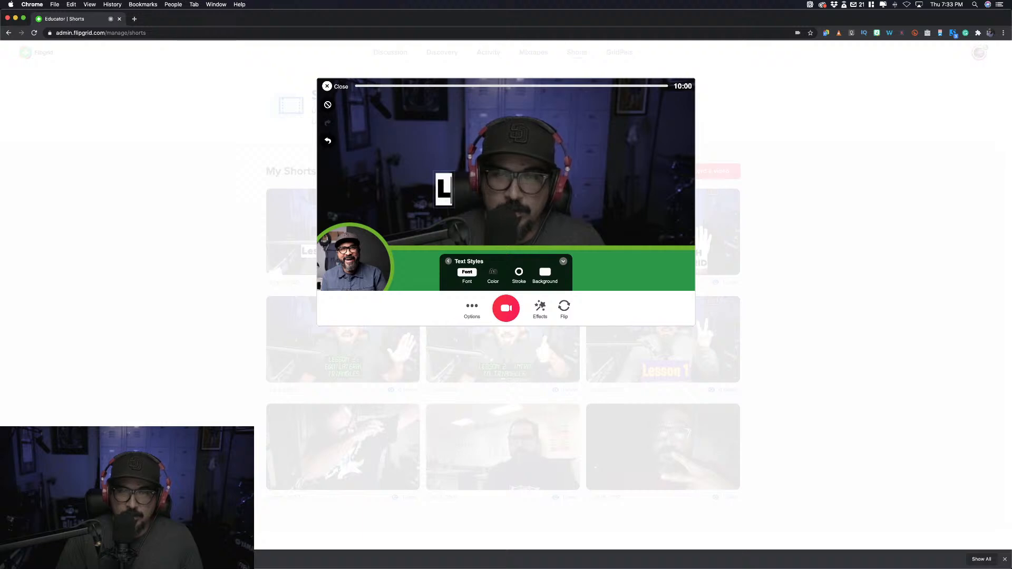
pyautogui.press('BackSpace')
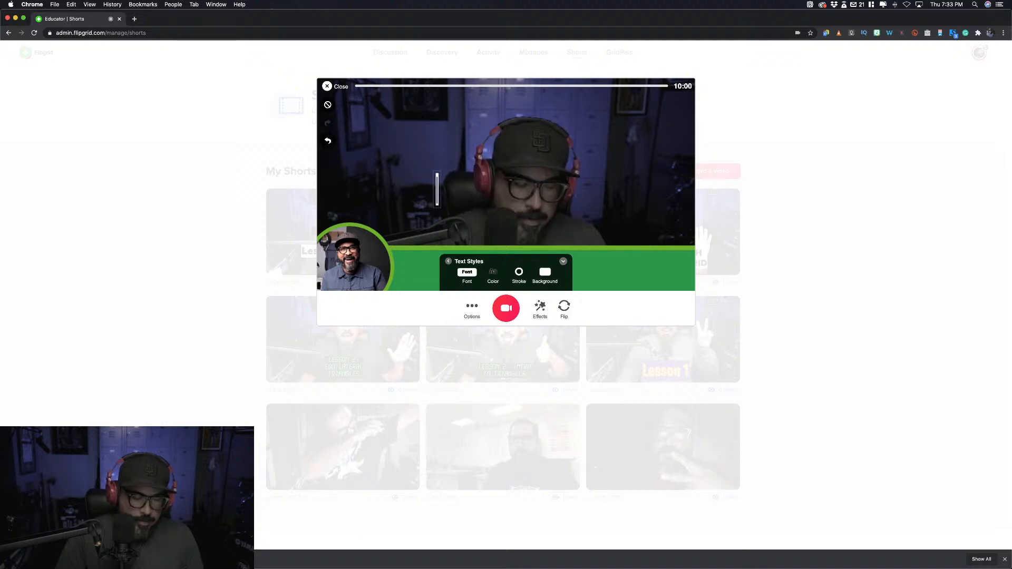
pyautogui.write('WELCOEM TO')
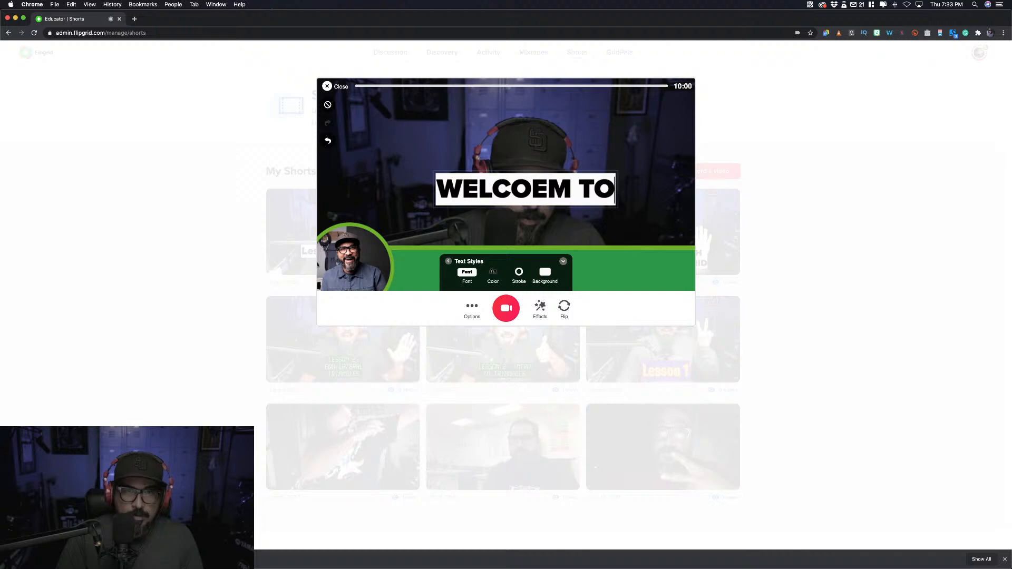
pyautogui.press('BackSpace')
pyautogui.press('BackSpace')
pyautogui.press('BackSpace')
pyautogui.press('BackSpace')
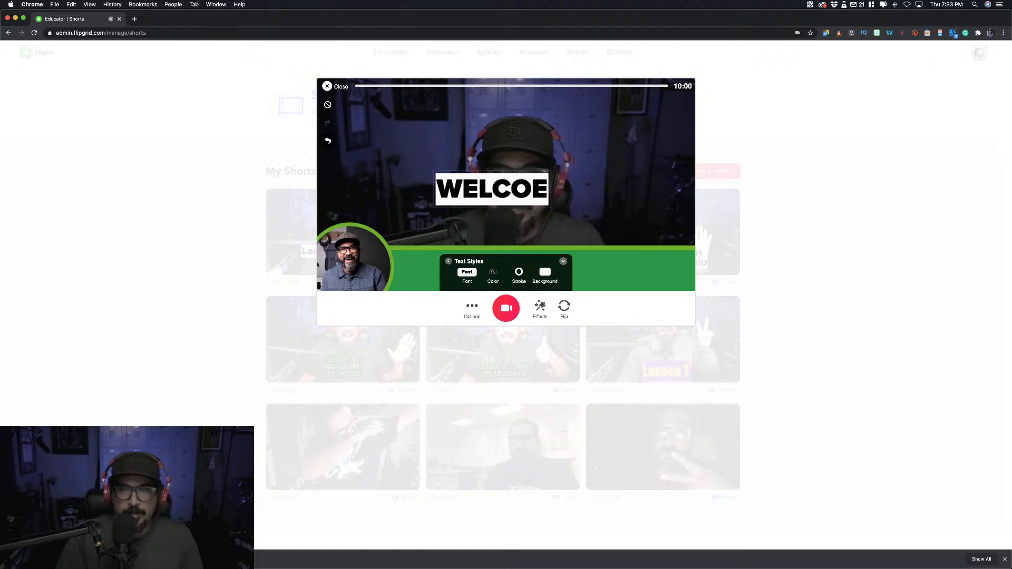
pyautogui.press('BackSpace')
pyautogui.write('ME TO MR. Z')
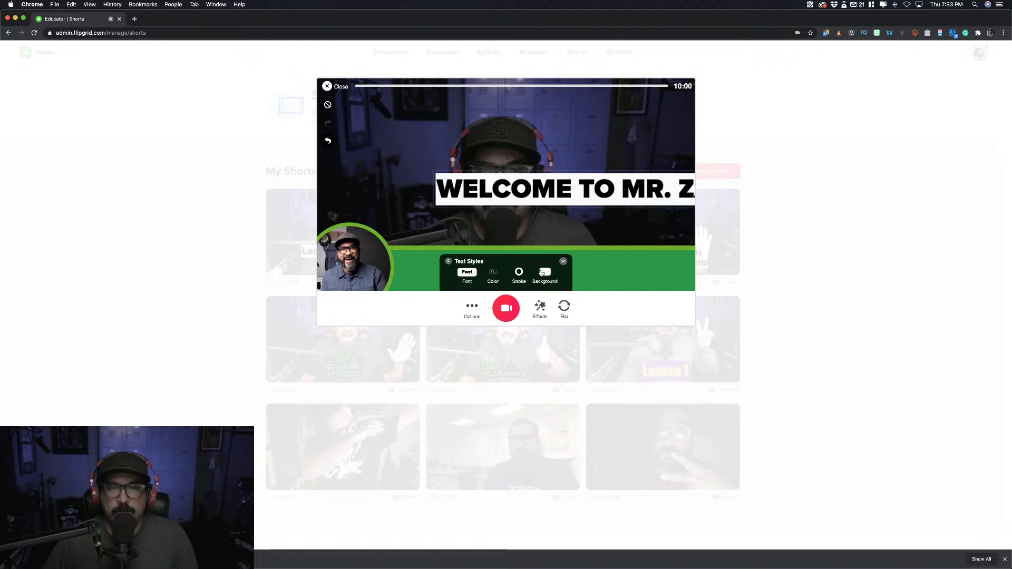
# Step: Remove the background from the welcome text and set its text color to Gray White
pyautogui.click(543, 273)
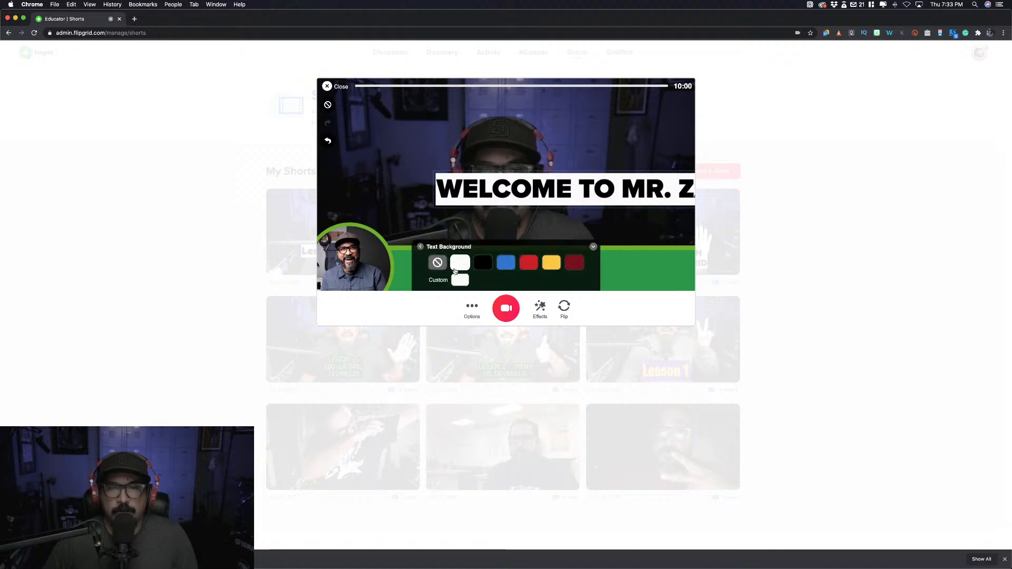
pyautogui.click(437, 263)
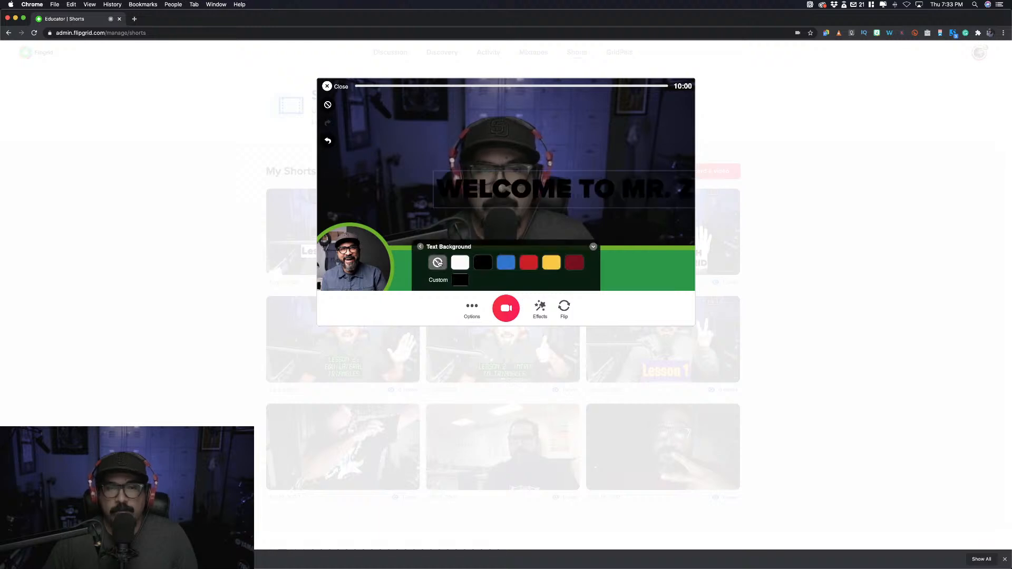
pyautogui.click(421, 248)
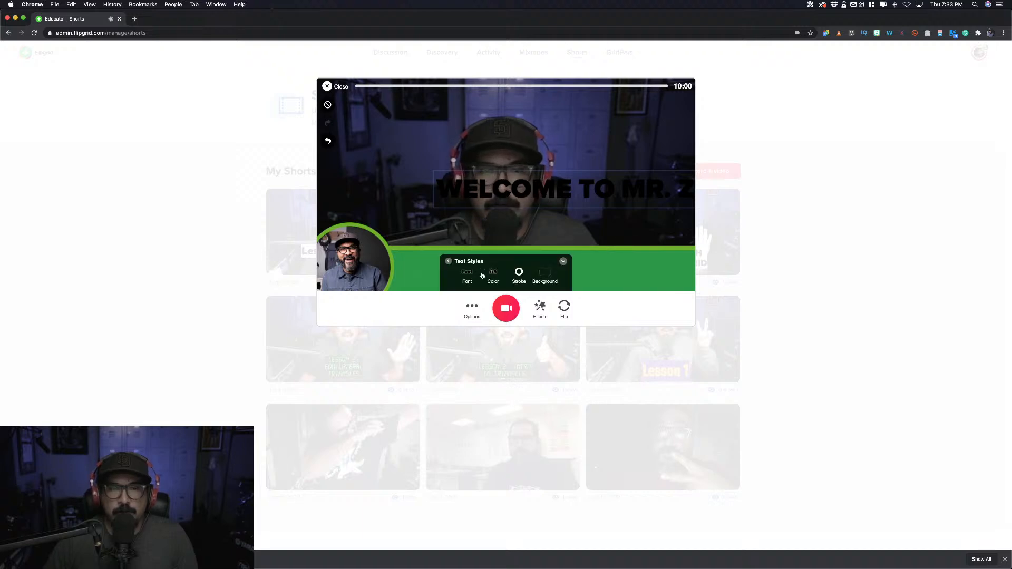
pyautogui.click(500, 272)
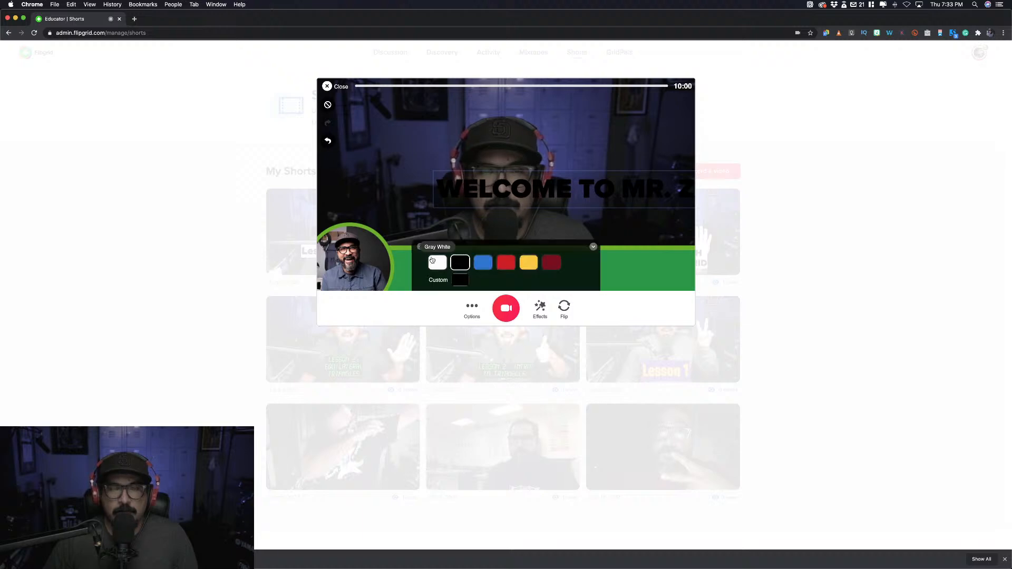
pyautogui.click(434, 262)
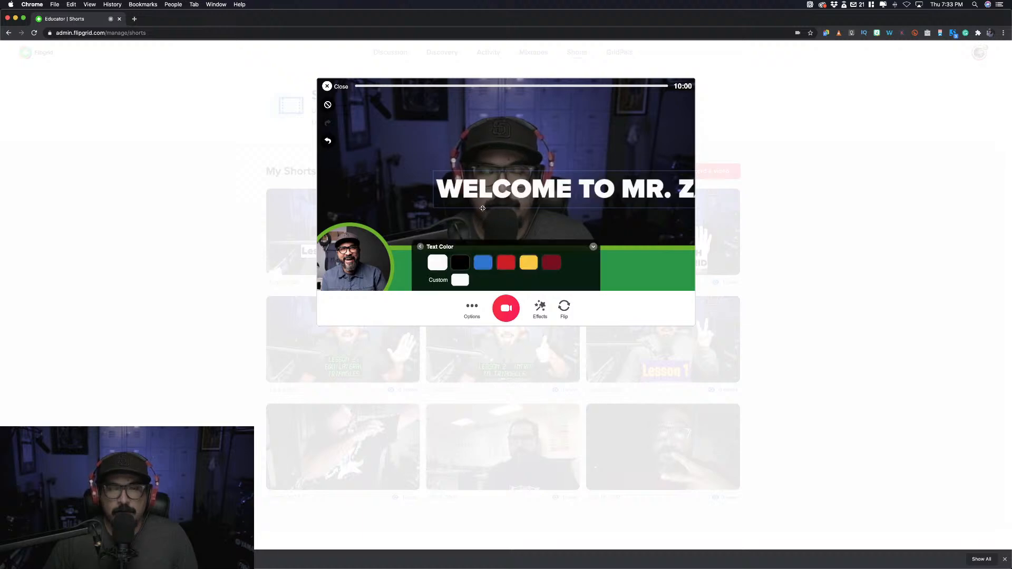
pyautogui.click(592, 247)
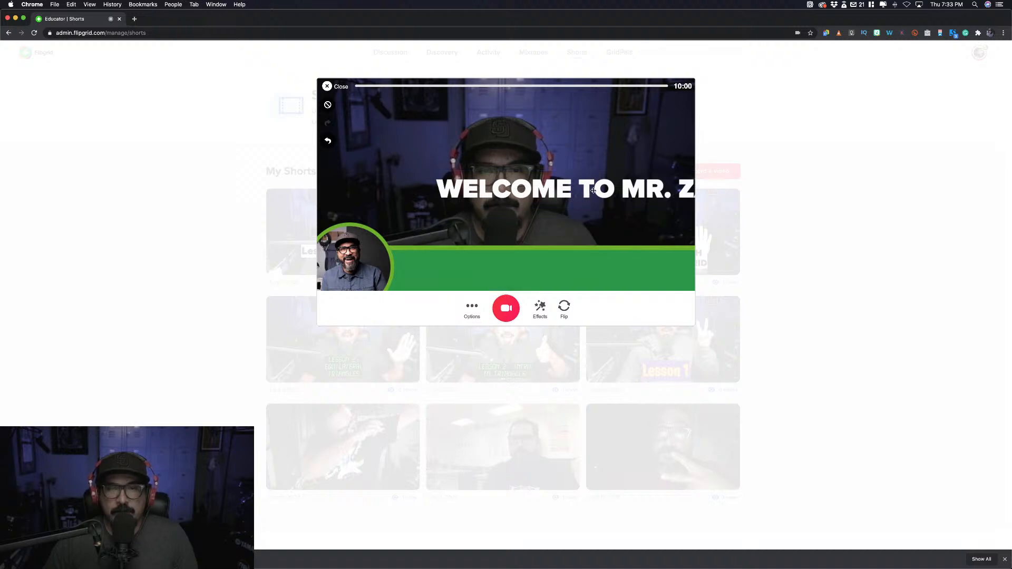
# Step: Shrink and reposition the welcome text so the whole line fits inside the frame, just above the green lower third
pyautogui.moveTo(549, 203); pyautogui.dragTo(439, 207)
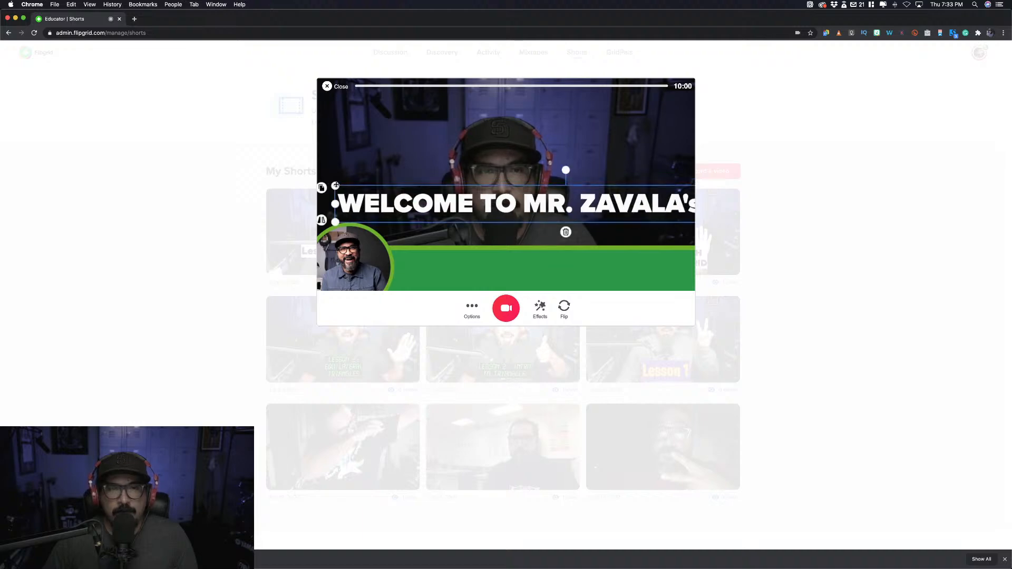
pyautogui.click(350, 193)
pyautogui.moveTo(350, 193); pyautogui.dragTo(437, 212)
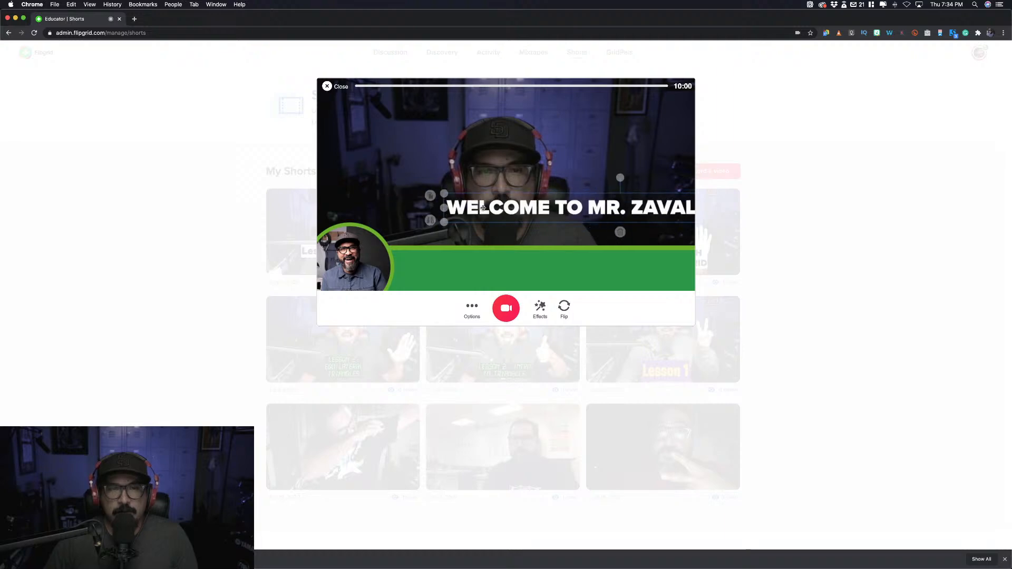
pyautogui.click(483, 208)
pyautogui.click(483, 208)
pyautogui.moveTo(421, 211); pyautogui.dragTo(462, 210)
pyautogui.click(380, 202)
pyautogui.click(493, 215)
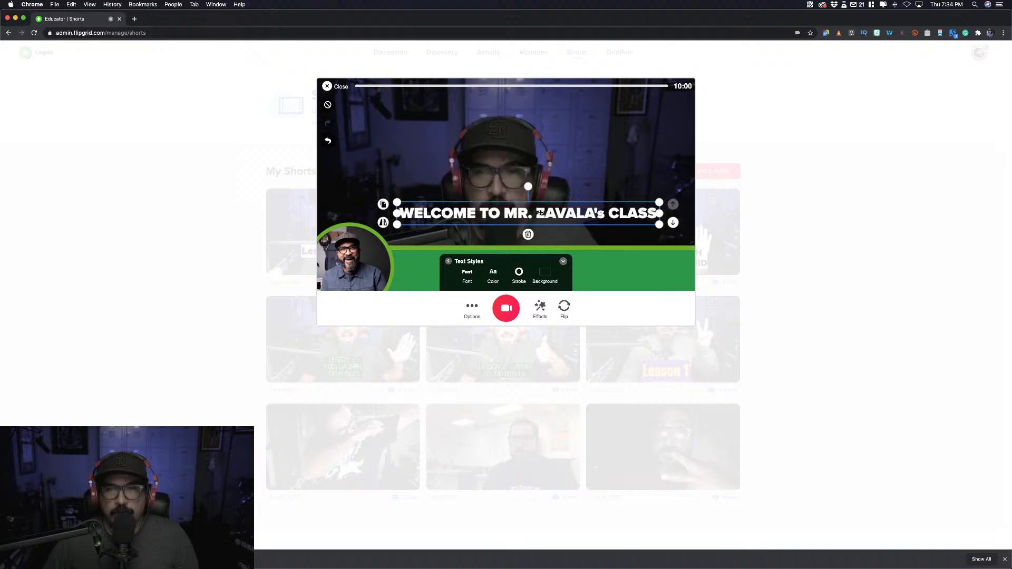
# Step: Capitalize the possessive S after the teacher's name and break the text onto a second line after "WELCOME TO"
pyautogui.doubleClick(607, 214)
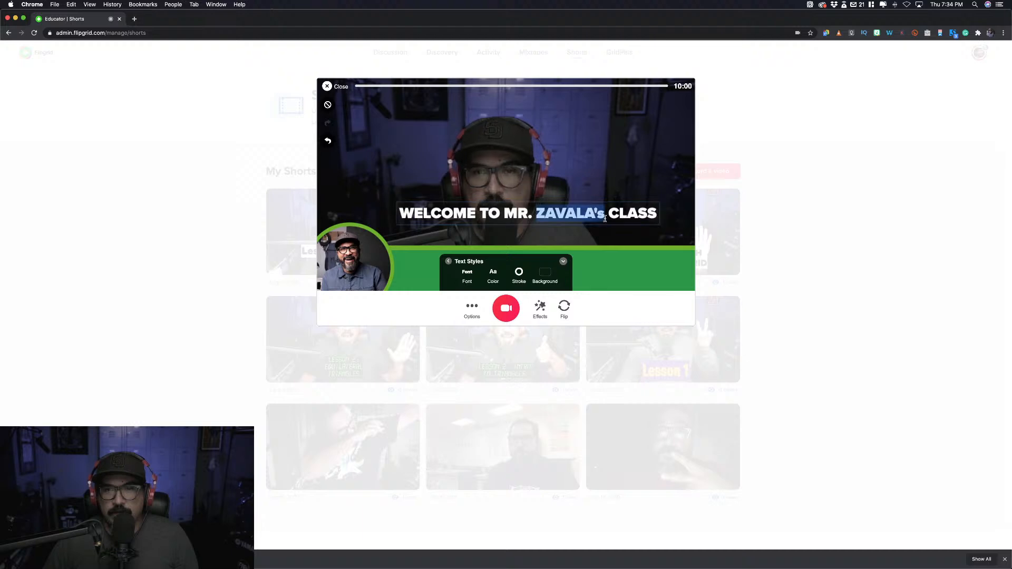
pyautogui.click(605, 217)
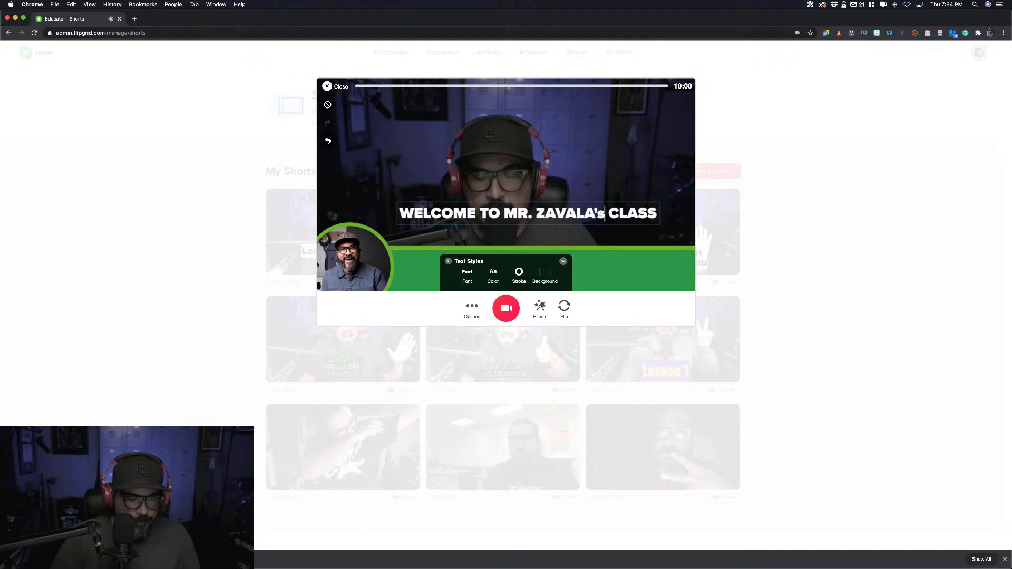
pyautogui.press('BackSpace')
pyautogui.write('S')
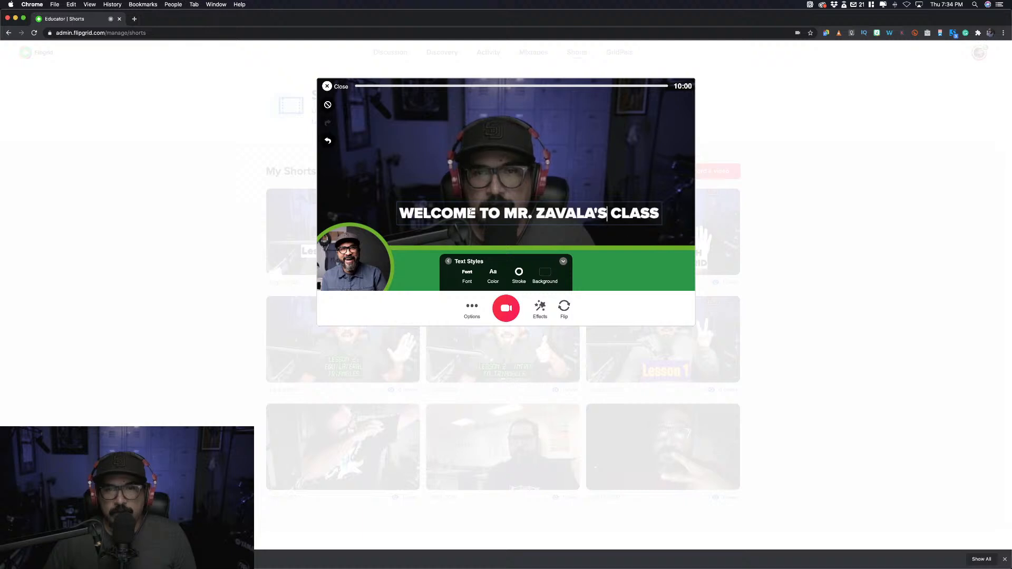
pyautogui.click(498, 216)
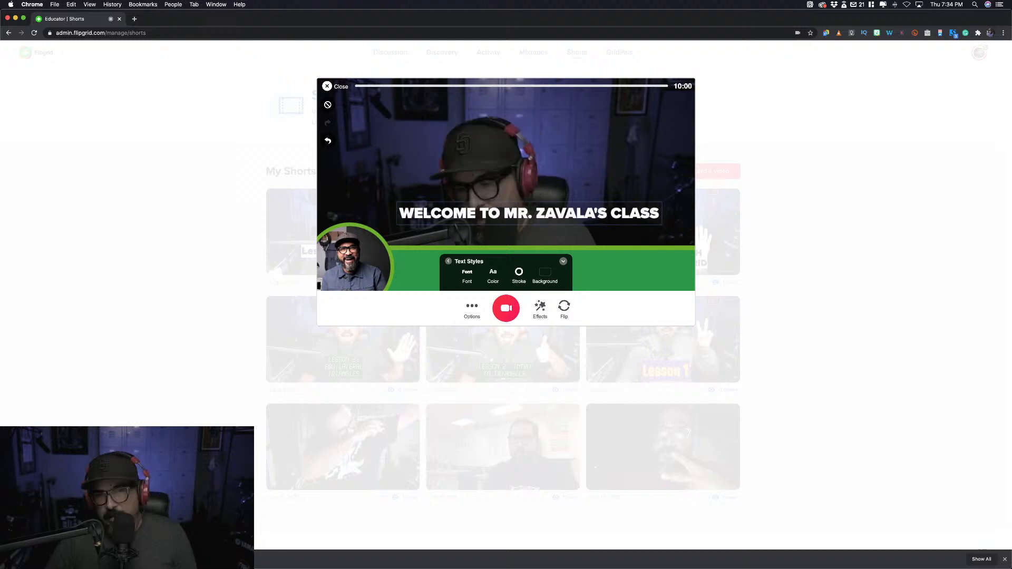
pyautogui.press('Return')
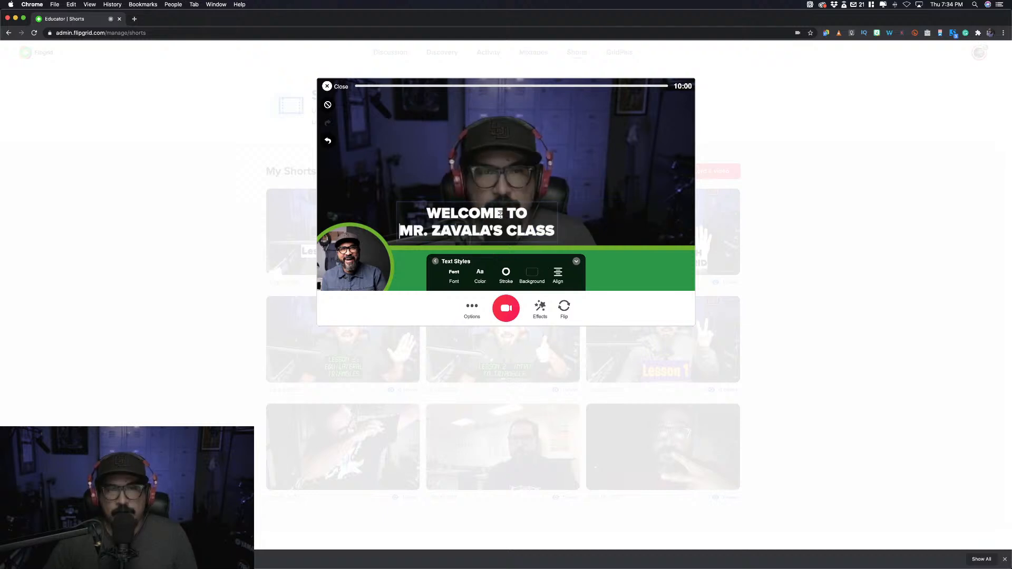
# Step: Left-align the two-line welcome text and move it onto the green band beside the circular portrait, centered vertically
pyautogui.click(559, 272)
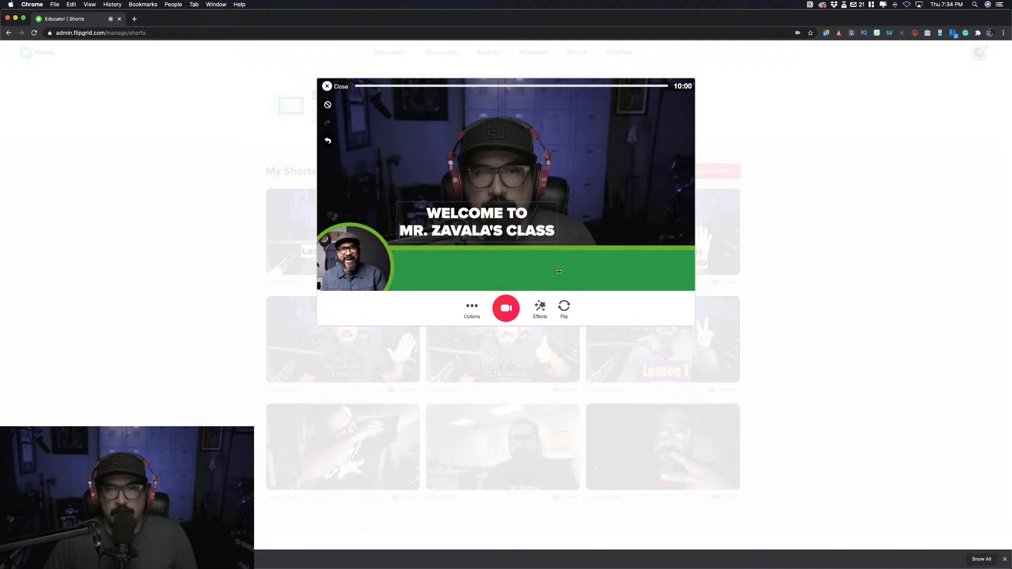
pyautogui.click(521, 222)
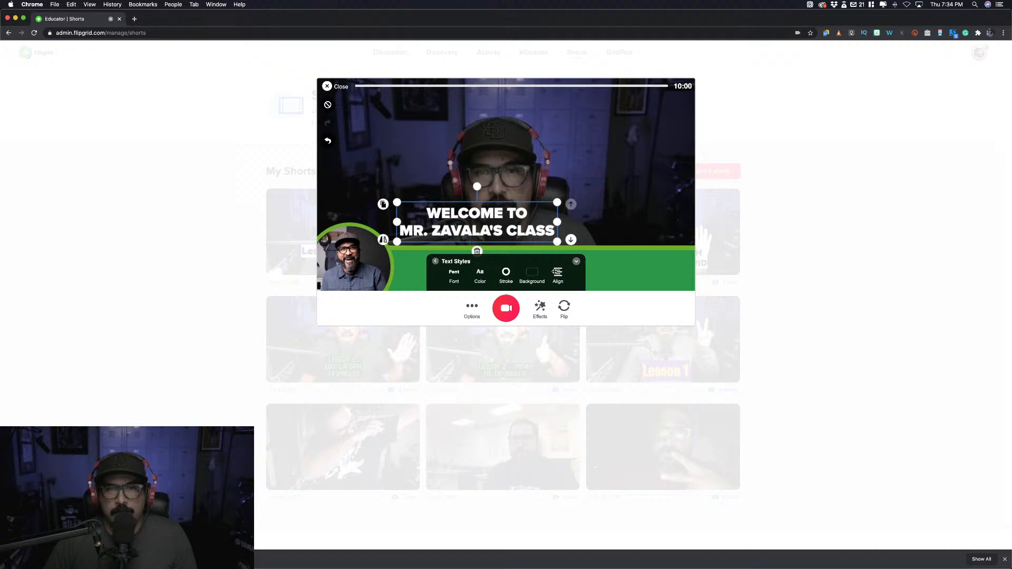
pyautogui.click(558, 272)
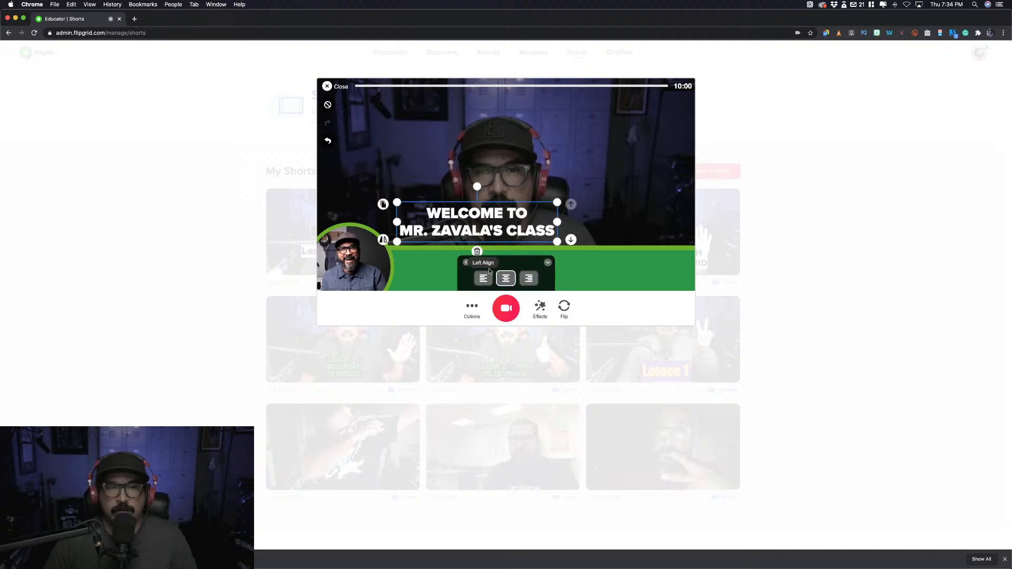
pyautogui.click(483, 278)
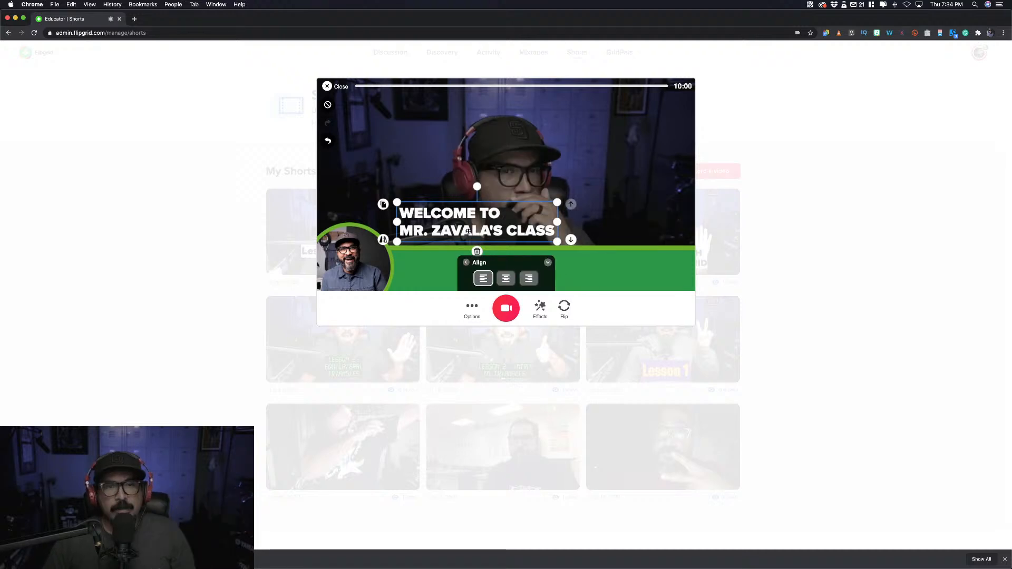
pyautogui.moveTo(424, 215); pyautogui.dragTo(428, 264)
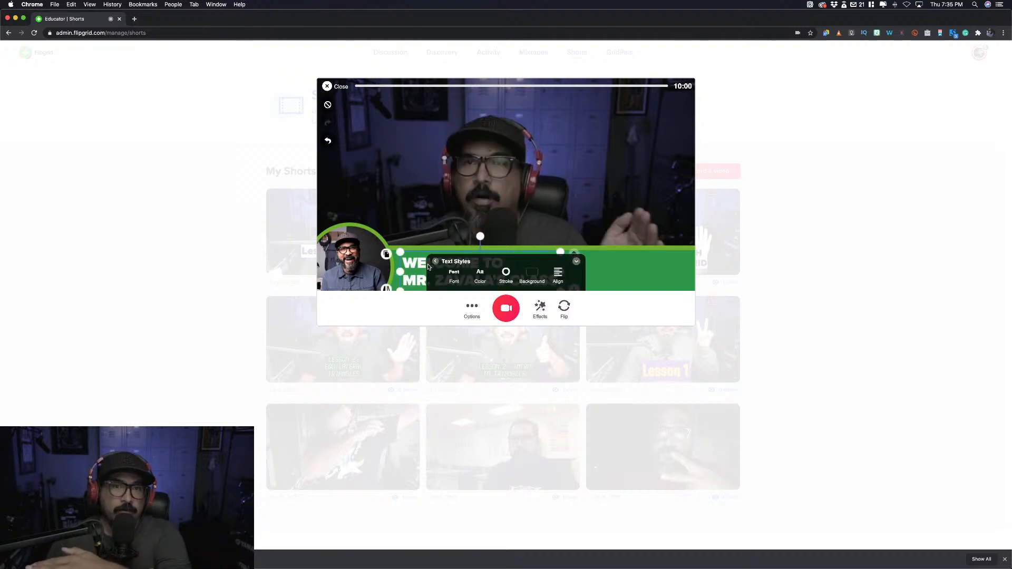
pyautogui.click(460, 244)
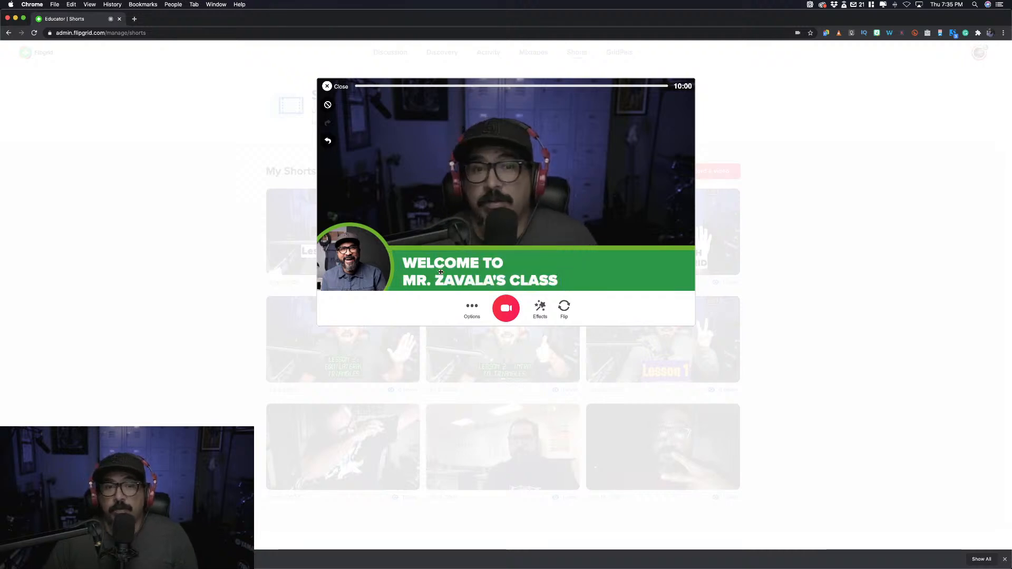
pyautogui.moveTo(442, 267); pyautogui.dragTo(442, 263)
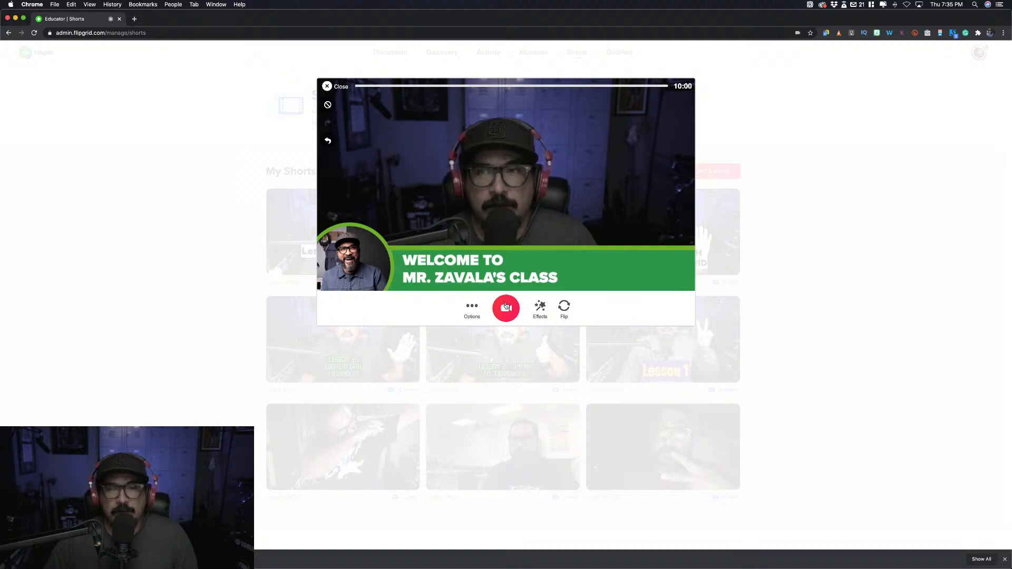
# Step: Record a first clip with the welcome lower third on screen and pause the recording
pyautogui.click(506, 306)
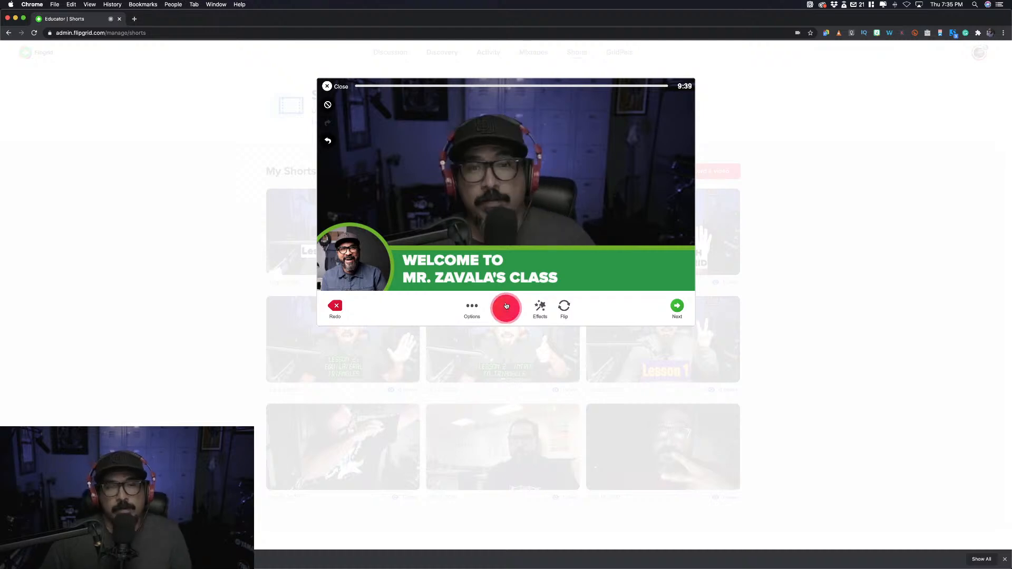
pyautogui.click(506, 307)
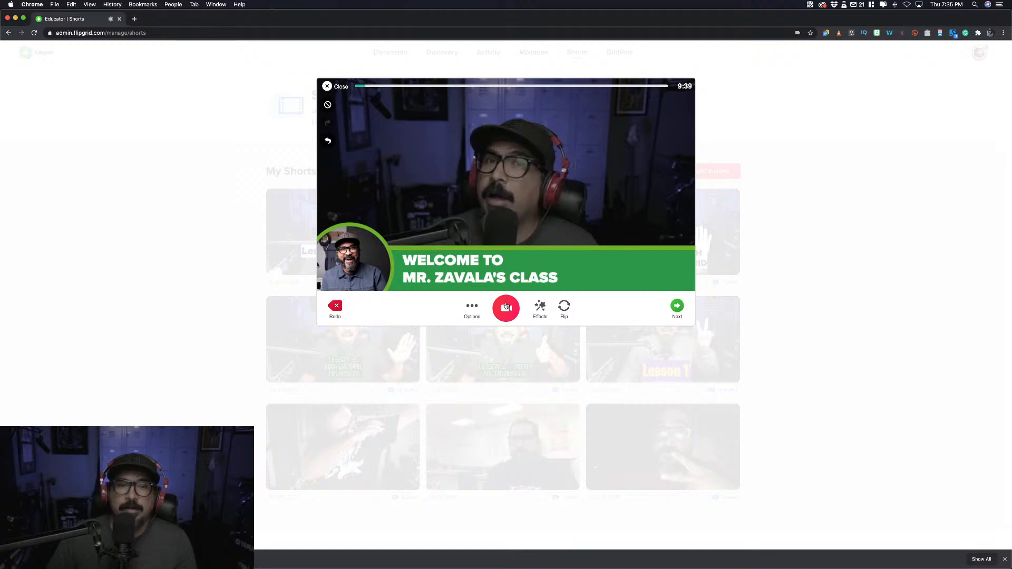
# Step: Replace the welcome text on the lower third with "LESSON 12: Add Lower Thirds"
pyautogui.click(480, 264)
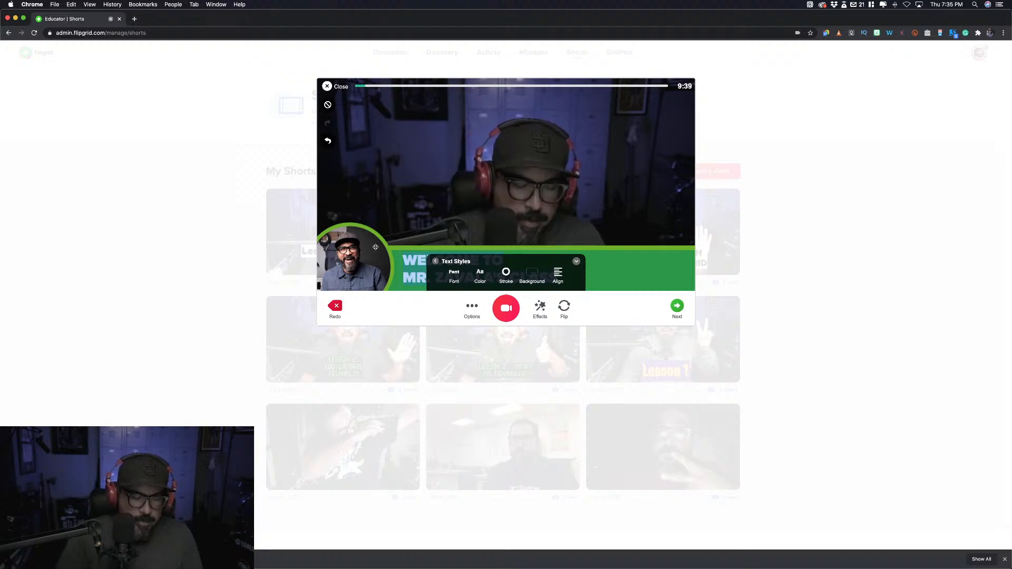
pyautogui.write('LESSON 4: ')
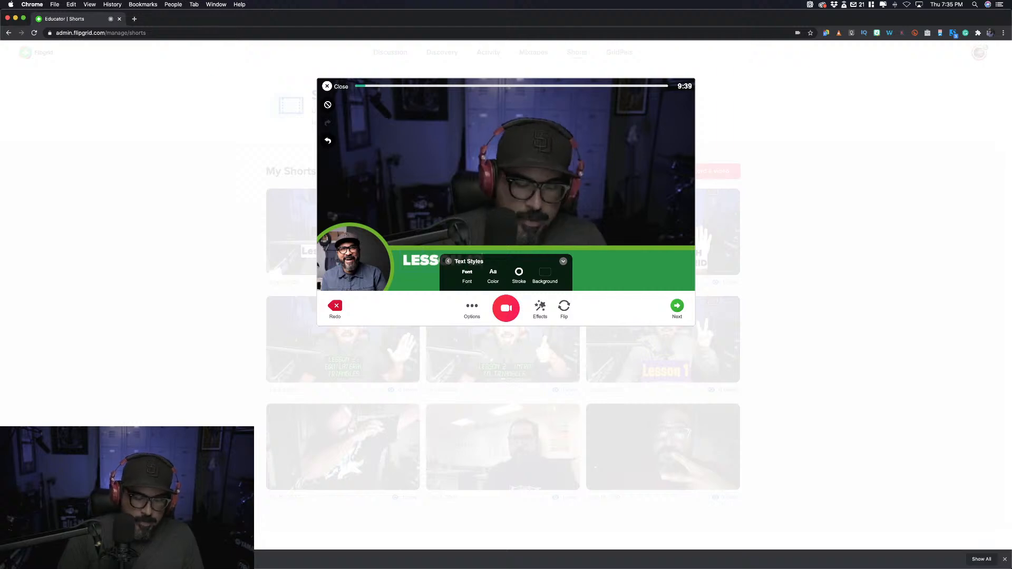
pyautogui.write('Add Lower Thirds')
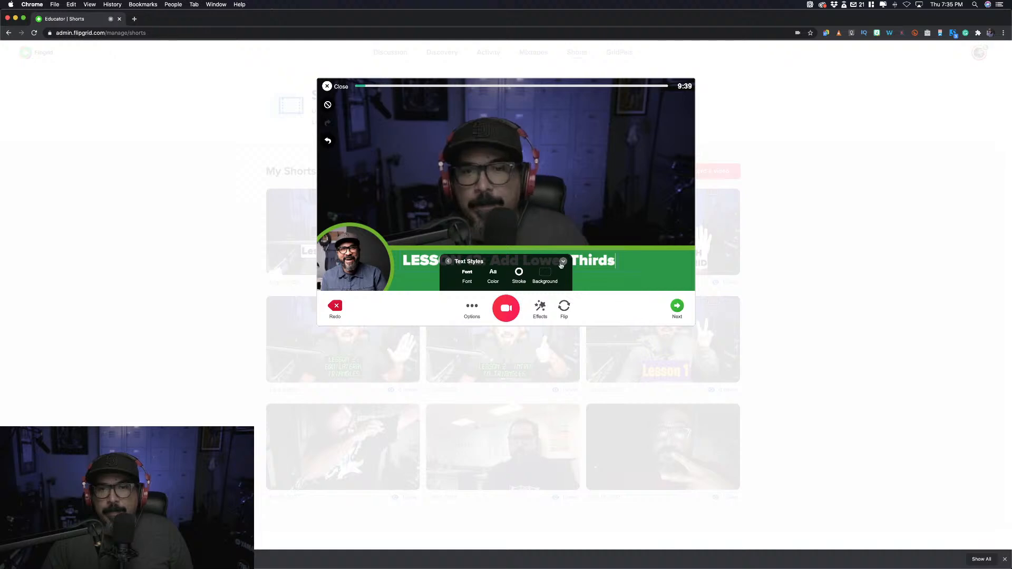
pyautogui.click(467, 263)
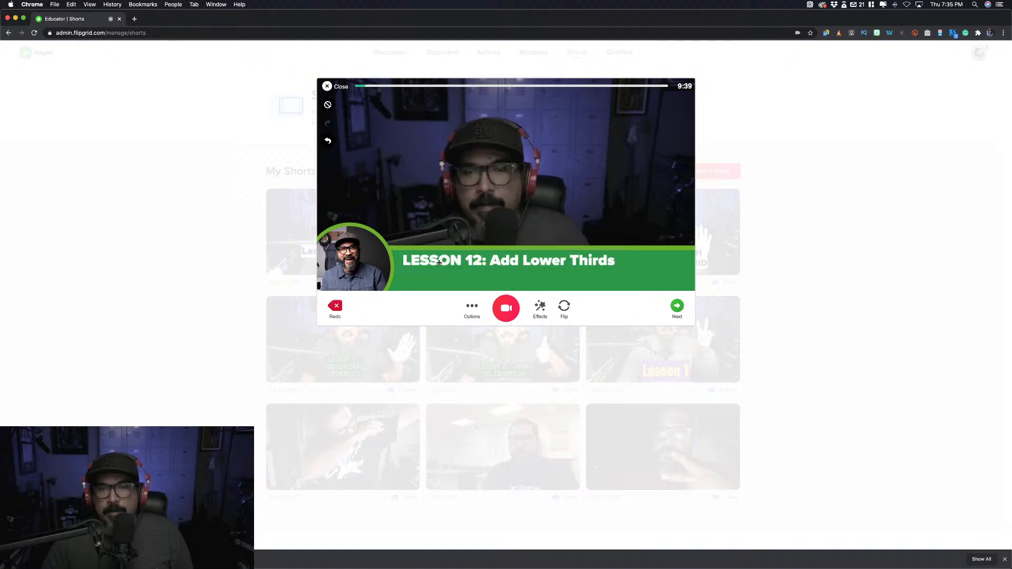
# Step: Enlarge the lesson title to nearly fill the green band's width and center it vertically in the band
pyautogui.click(615, 266)
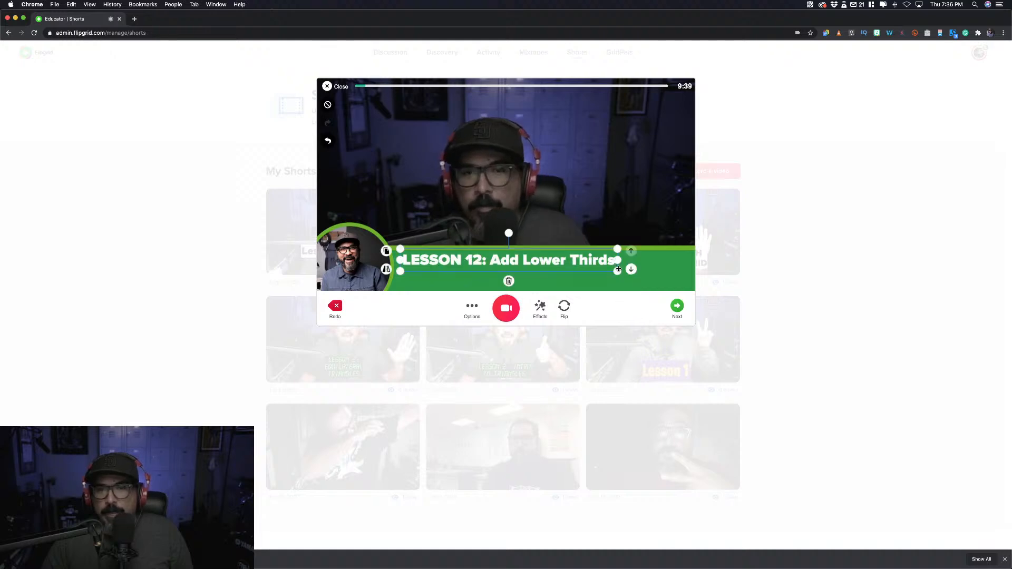
pyautogui.click(618, 269)
pyautogui.moveTo(618, 271); pyautogui.dragTo(658, 285)
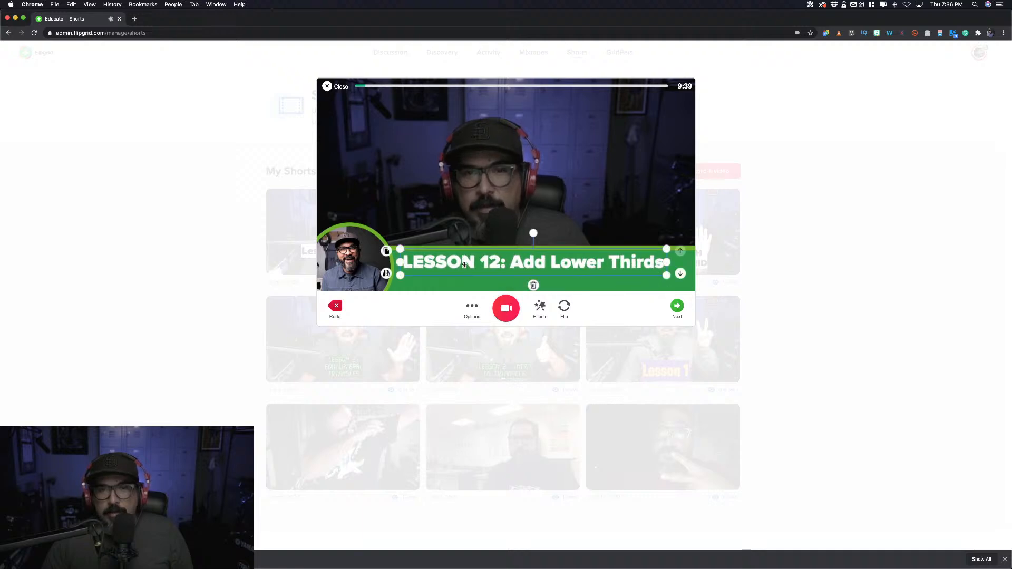
pyautogui.moveTo(466, 255); pyautogui.dragTo(468, 257)
pyautogui.click(522, 335)
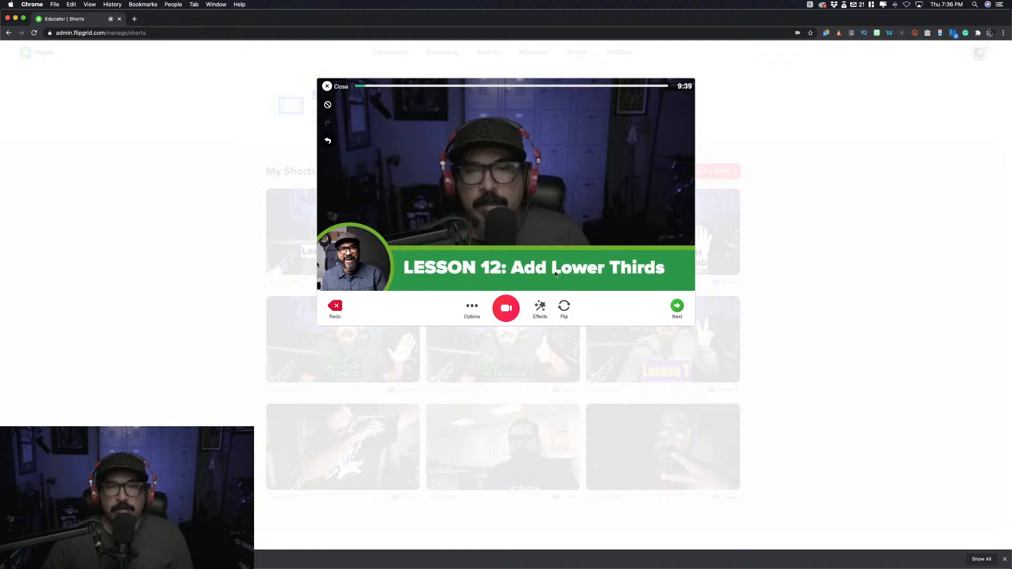
# Step: Record a second clip with the lesson title lower third, keeping the clip when asked about deletion, and pause recording
pyautogui.click(507, 309)
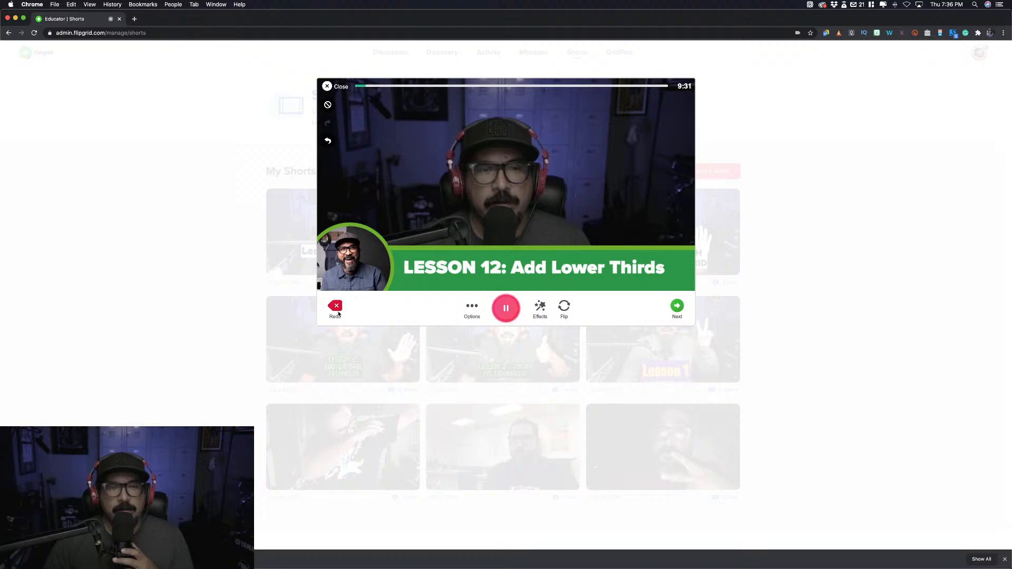
pyautogui.click(494, 310)
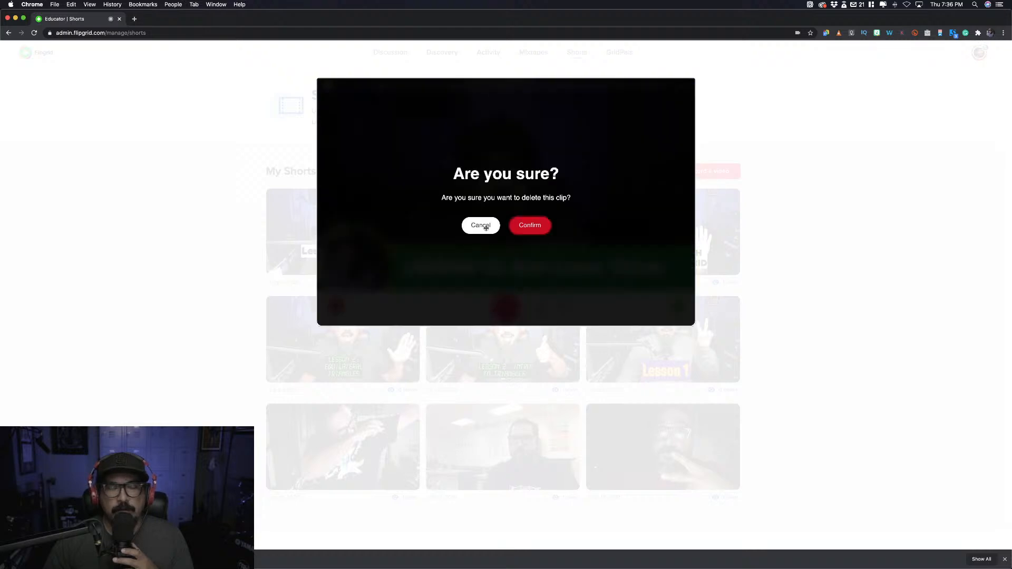
pyautogui.click(481, 225)
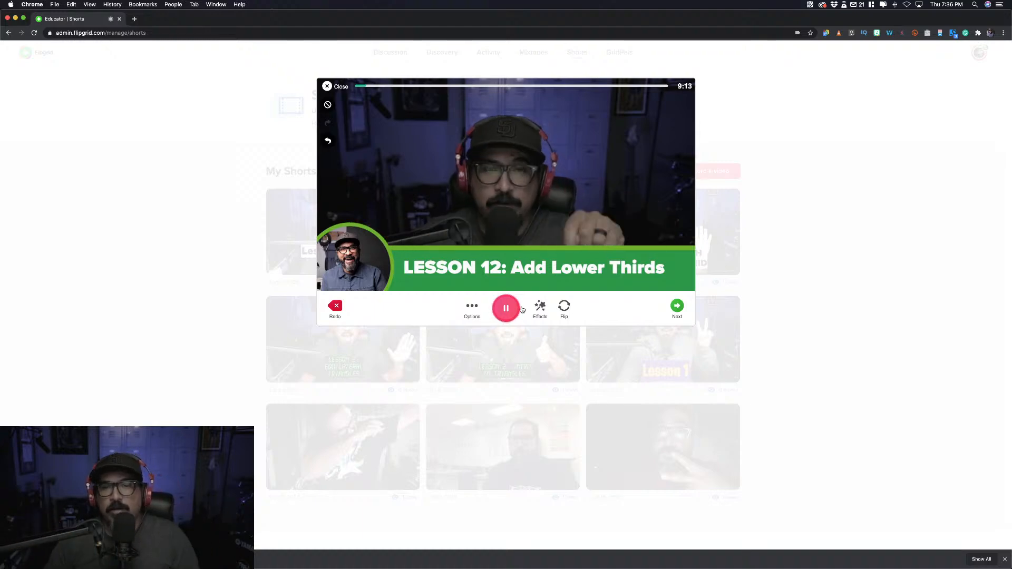
pyautogui.click(499, 315)
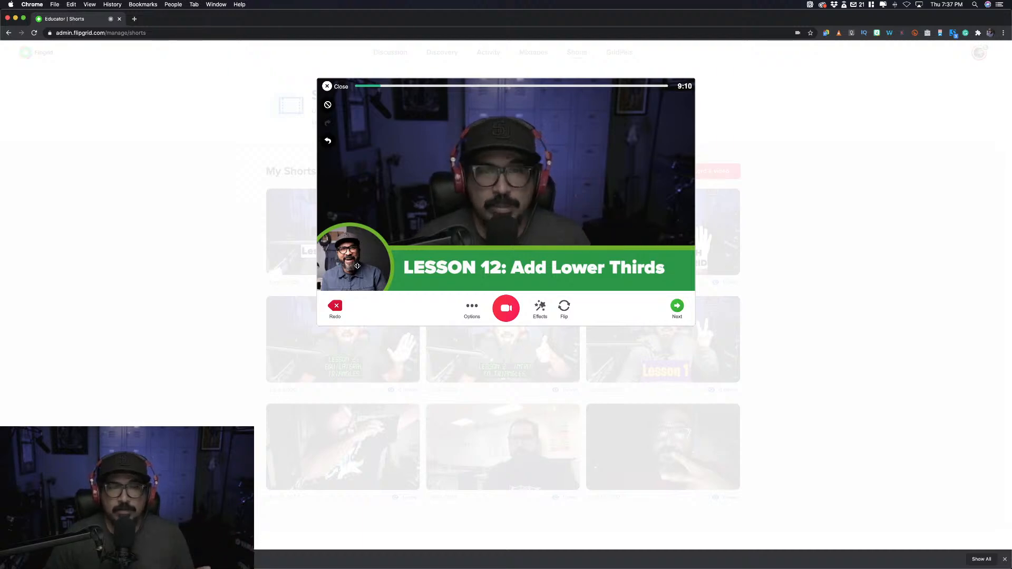
# Step: Clear the lesson title and lower-third sticker from the camera preview
pyautogui.click(431, 267)
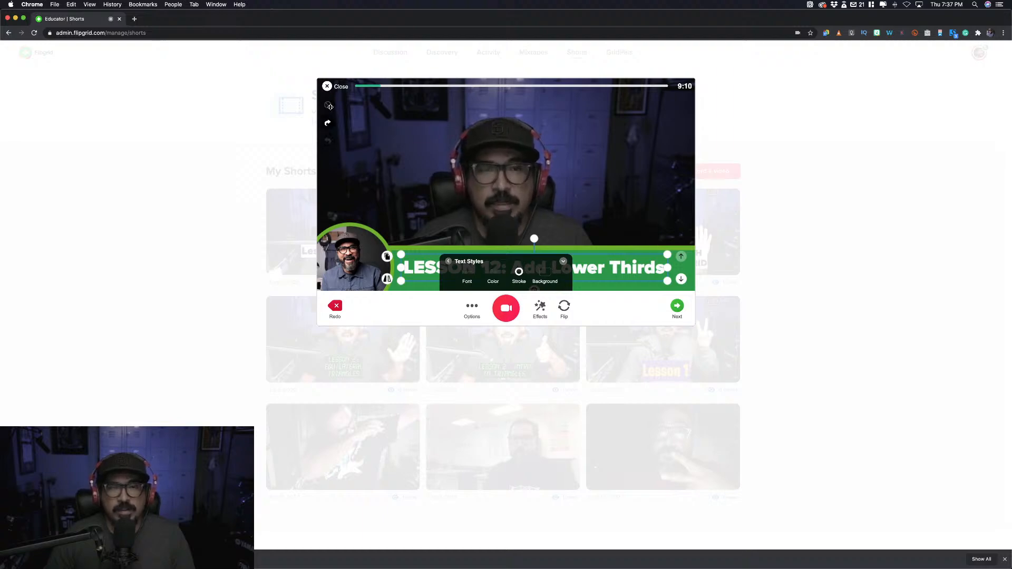
pyautogui.click(329, 106)
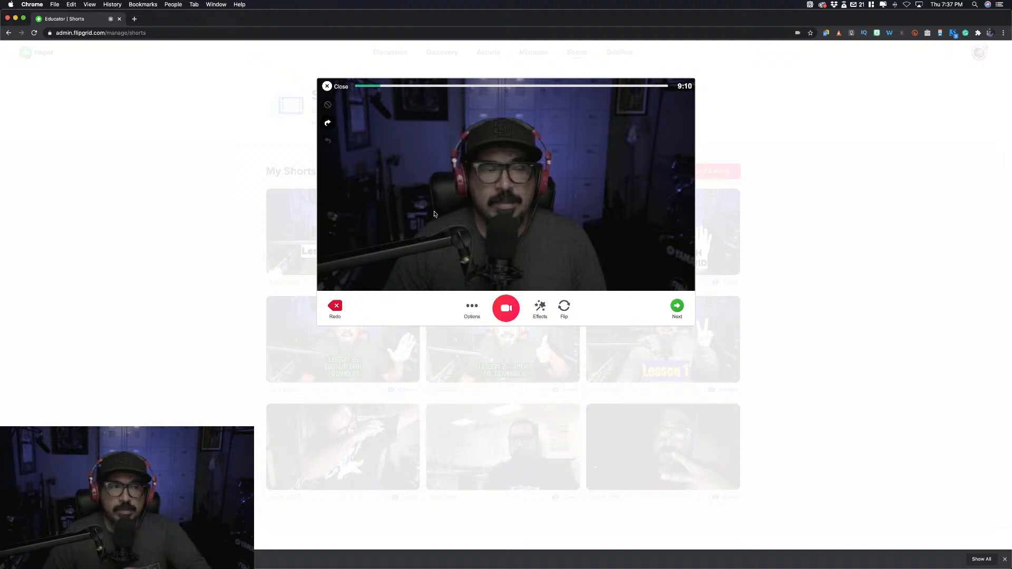